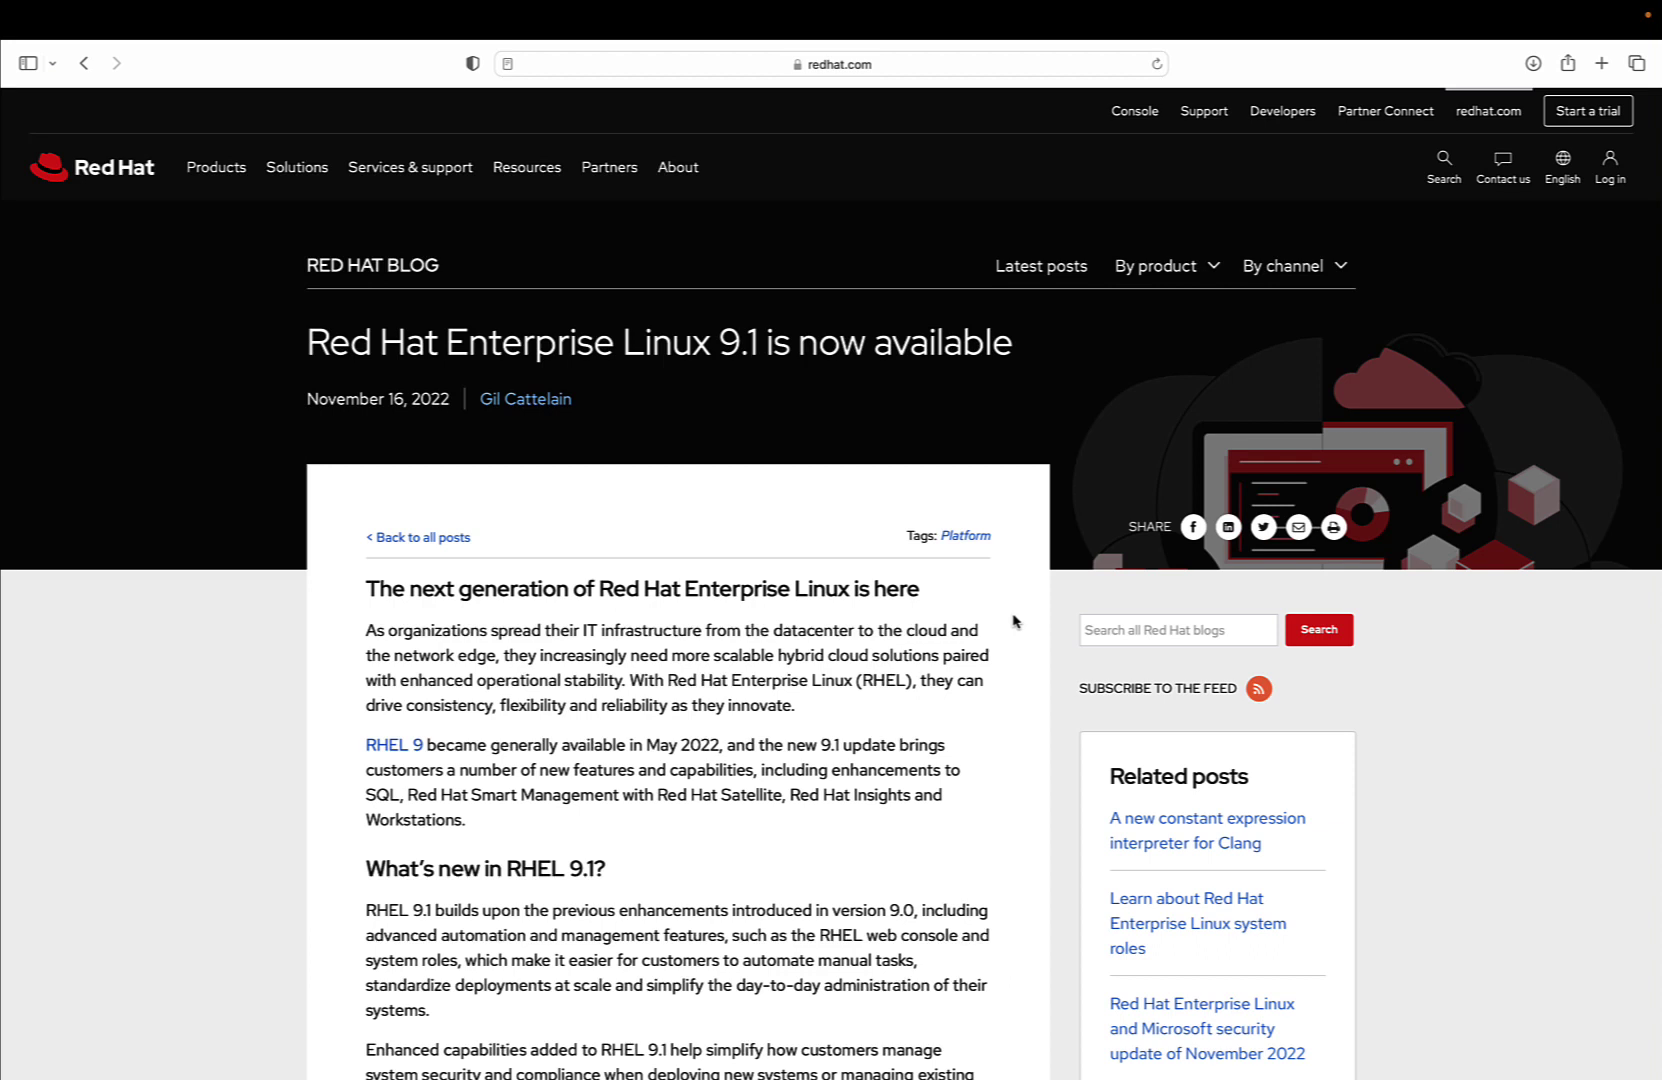
Scroll the RHEL 9.1 announcement down through the RHEL for SQL, Smart Management and Insights sections
scroll(1013, 621, down, 3)
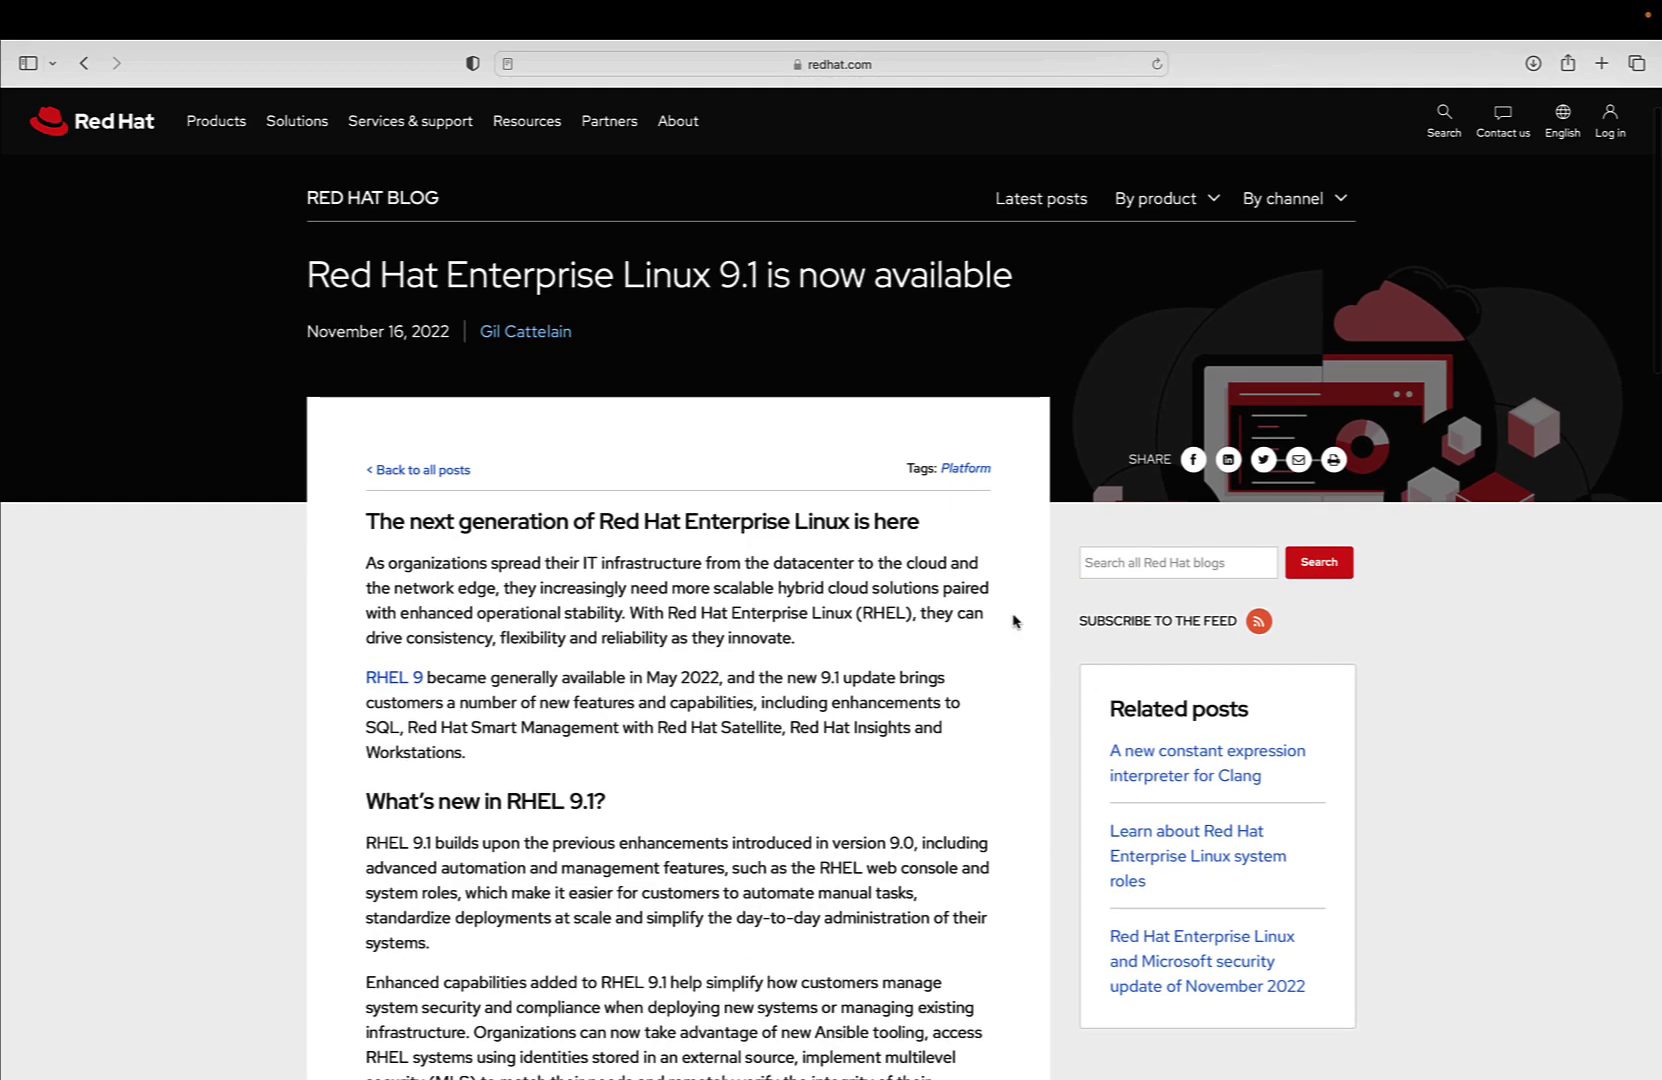
scroll(1013, 621, down, 5)
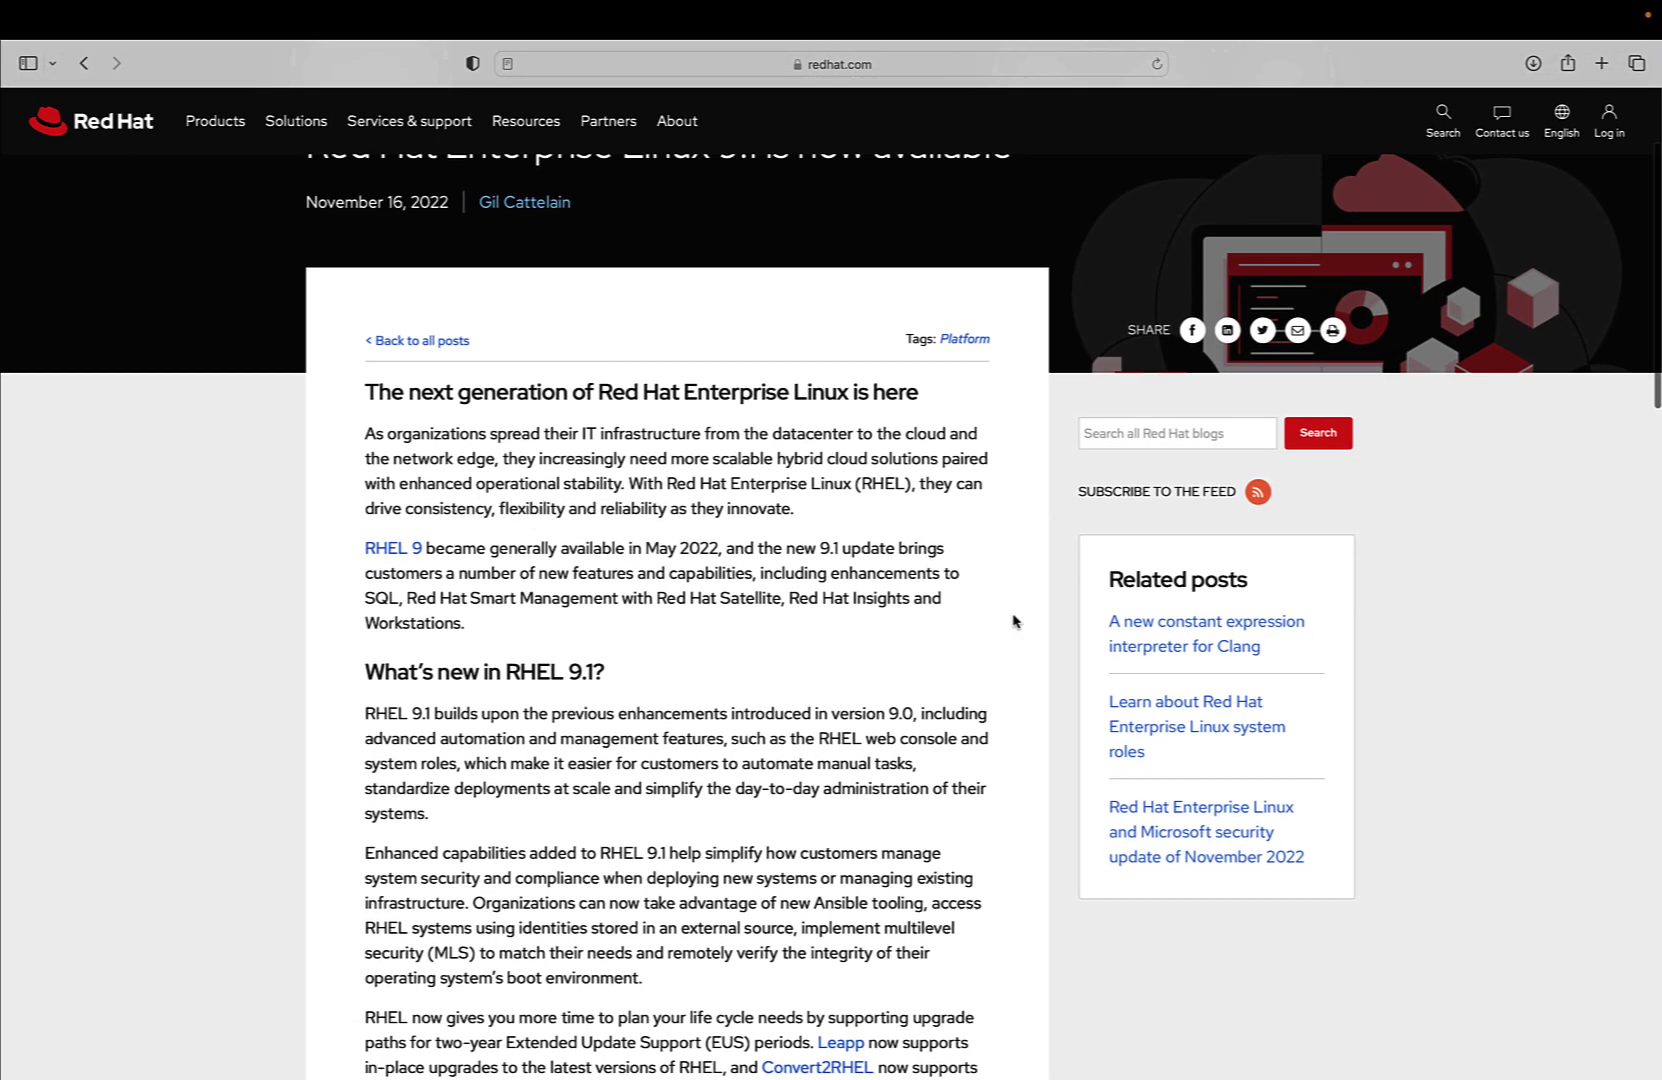
scroll(1013, 621, down, 4)
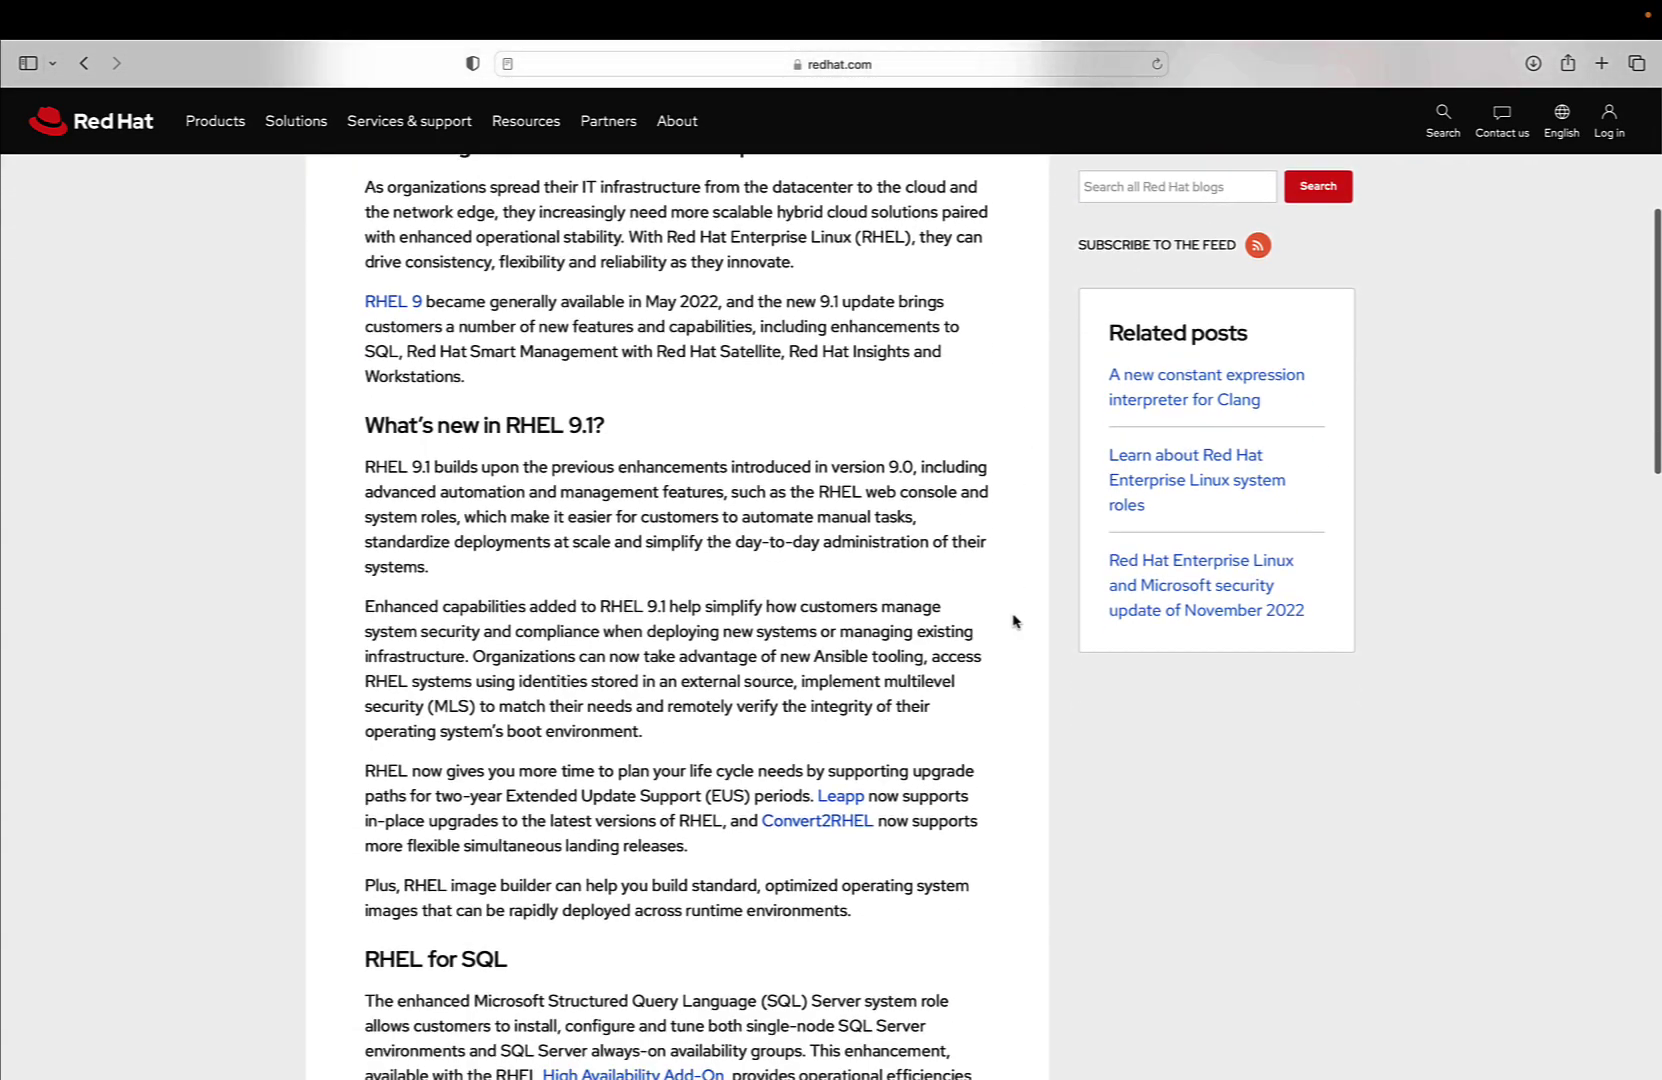
scroll(1013, 621, down, 4)
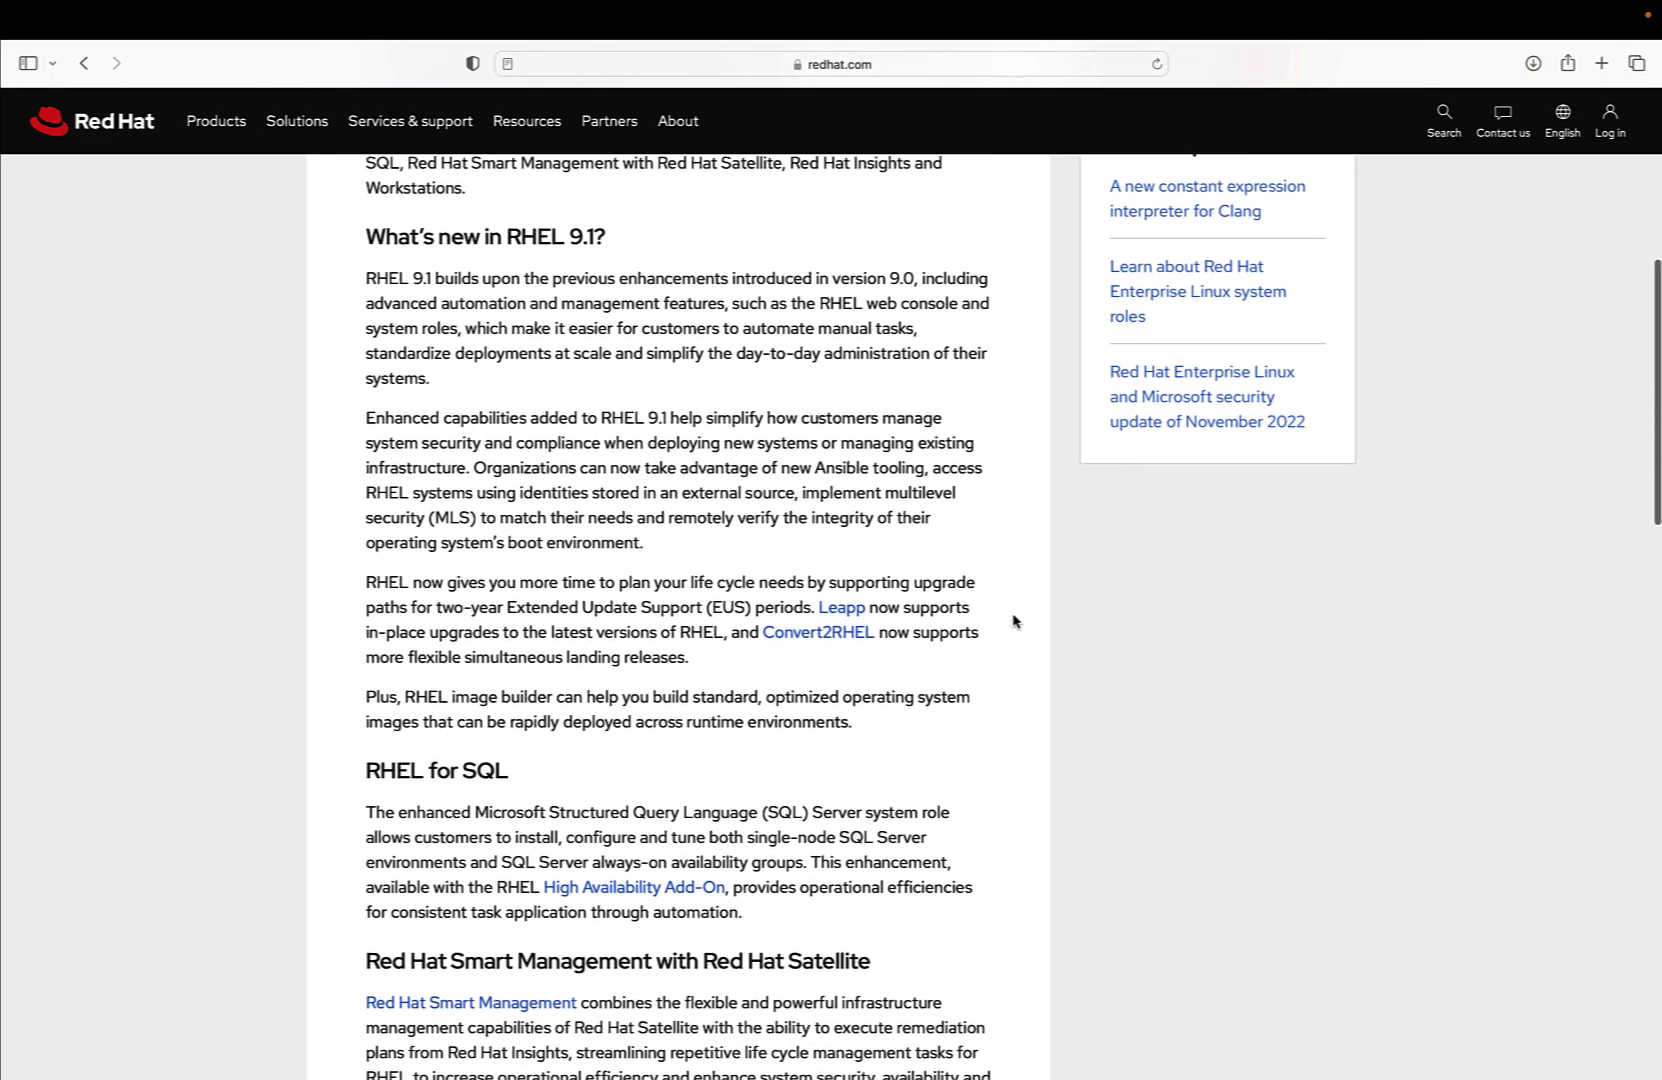
scroll(1013, 621, down, 2)
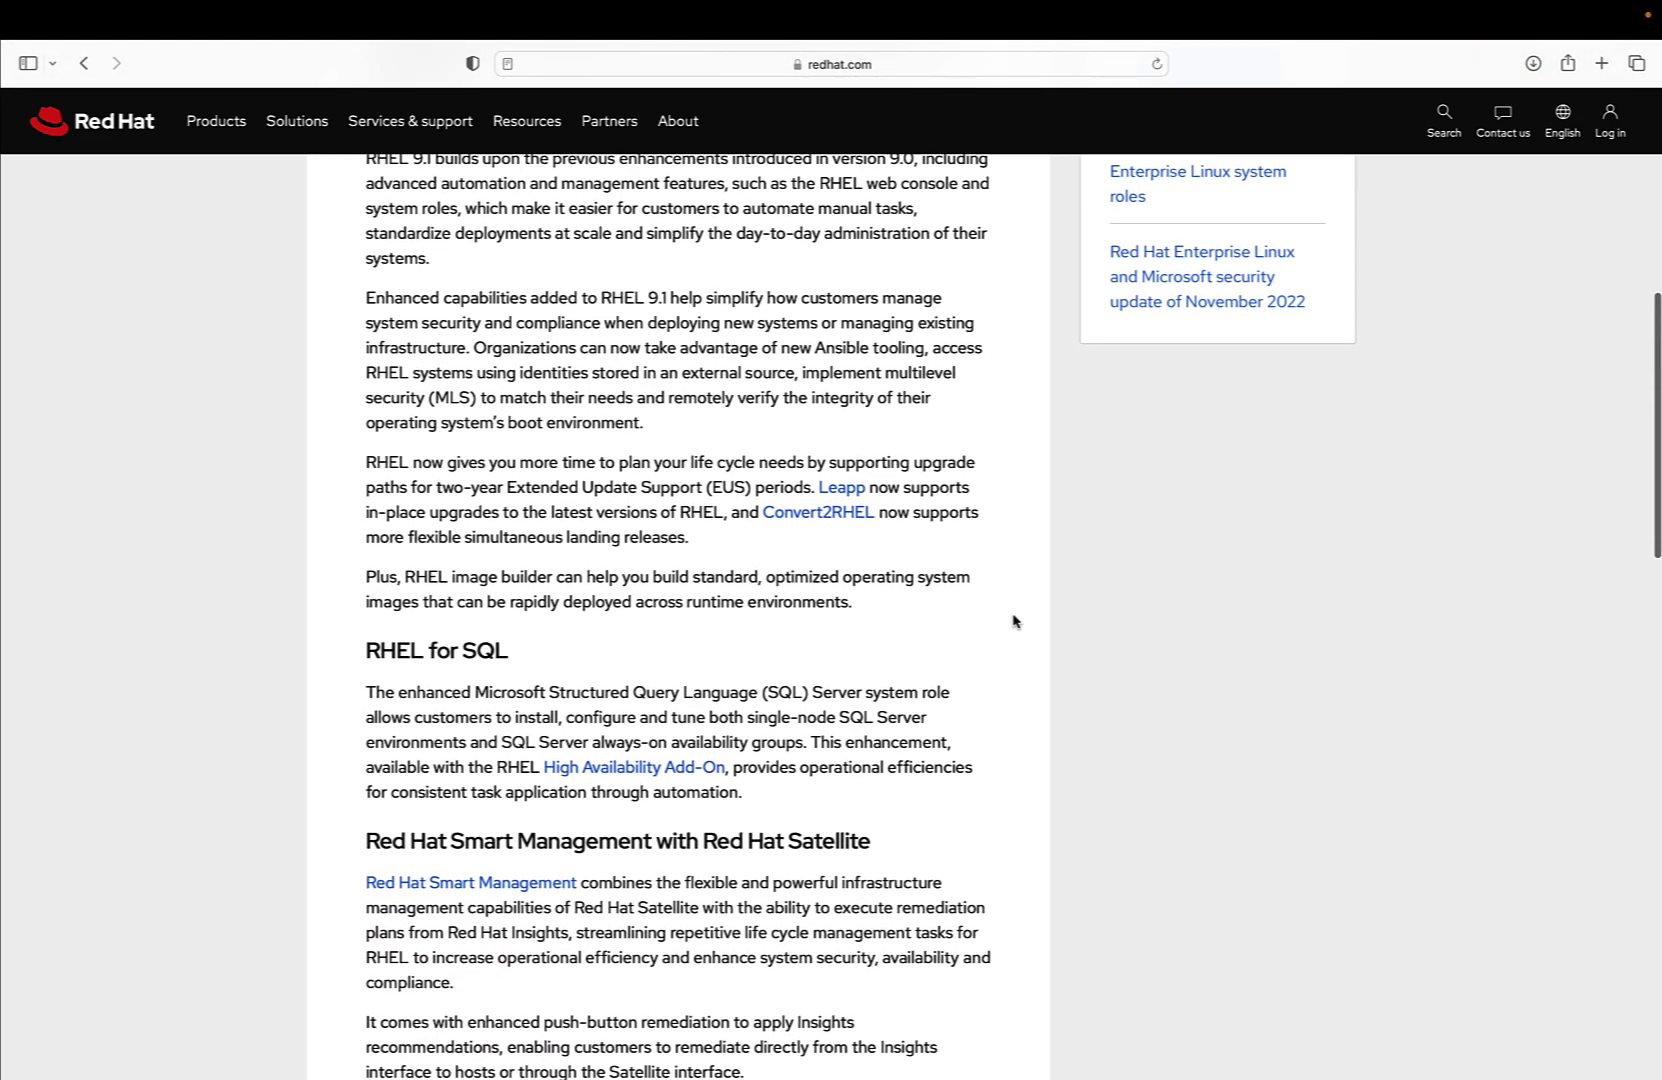
scroll(1013, 621, down, 4)
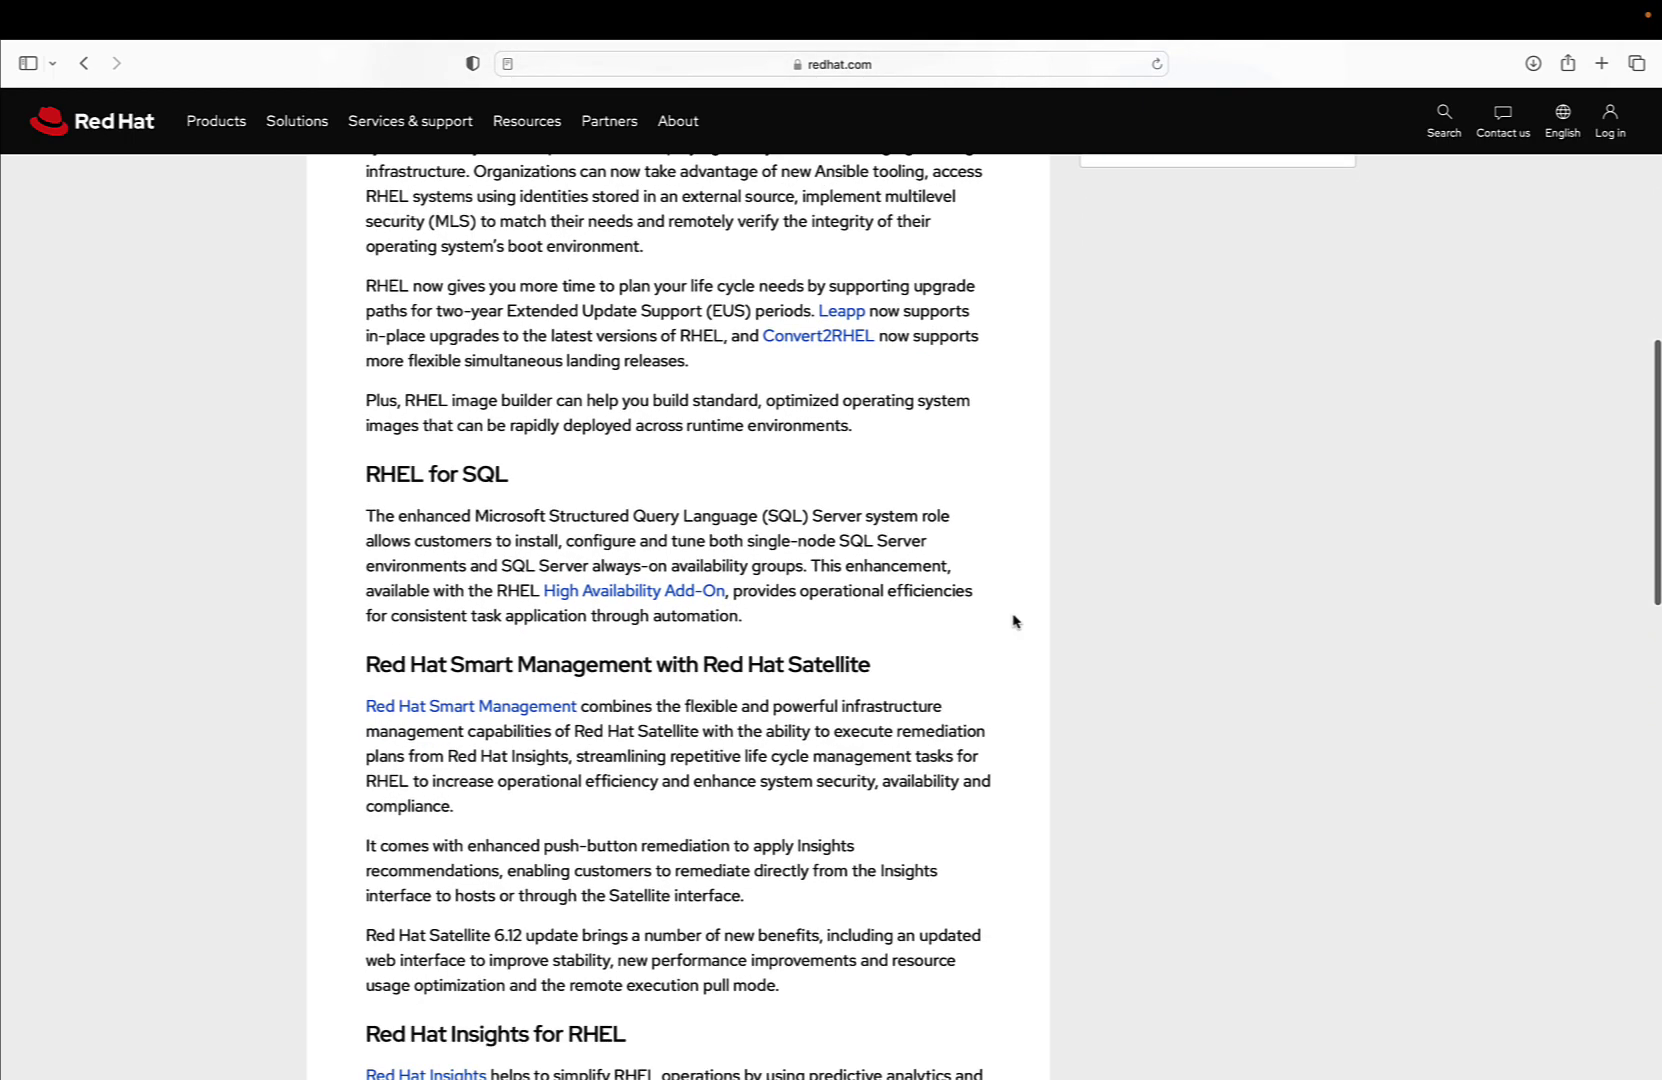
scroll(1013, 621, down, 2)
scroll(1013, 621, down, 1)
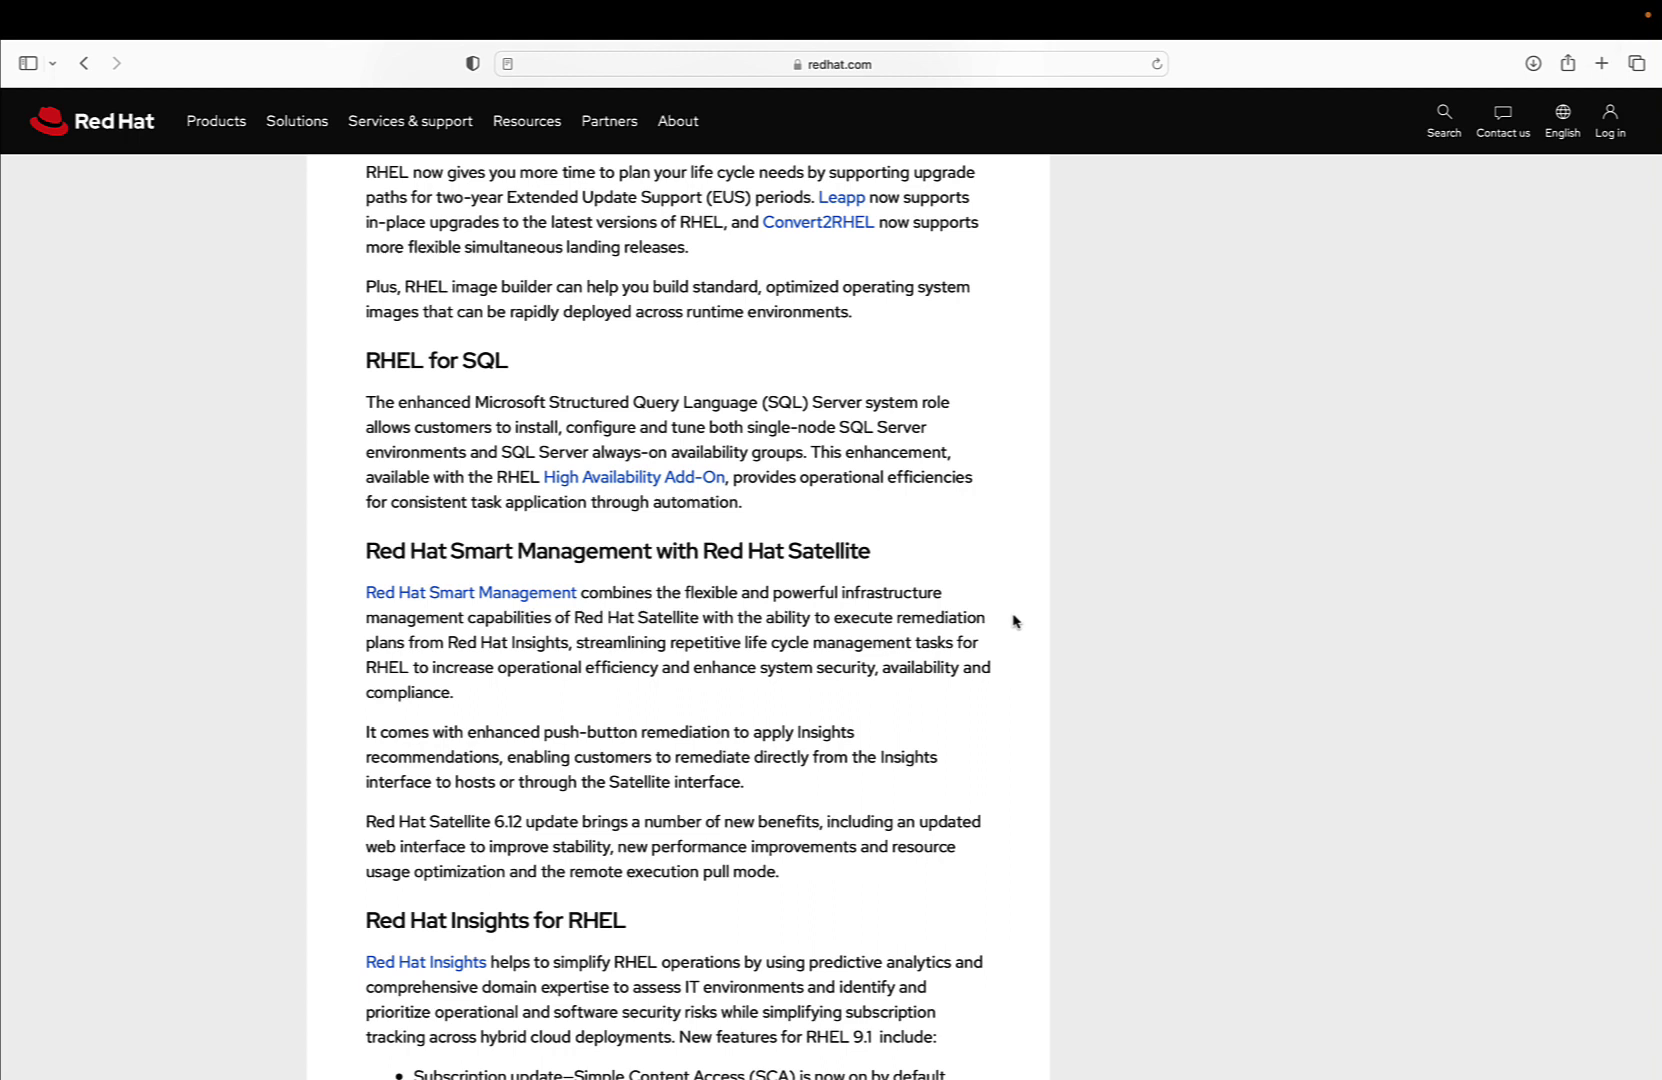
Scroll on to the RHEL for Workstations, Additional resources and author sections at the article's end
scroll(1015, 621, down, 5)
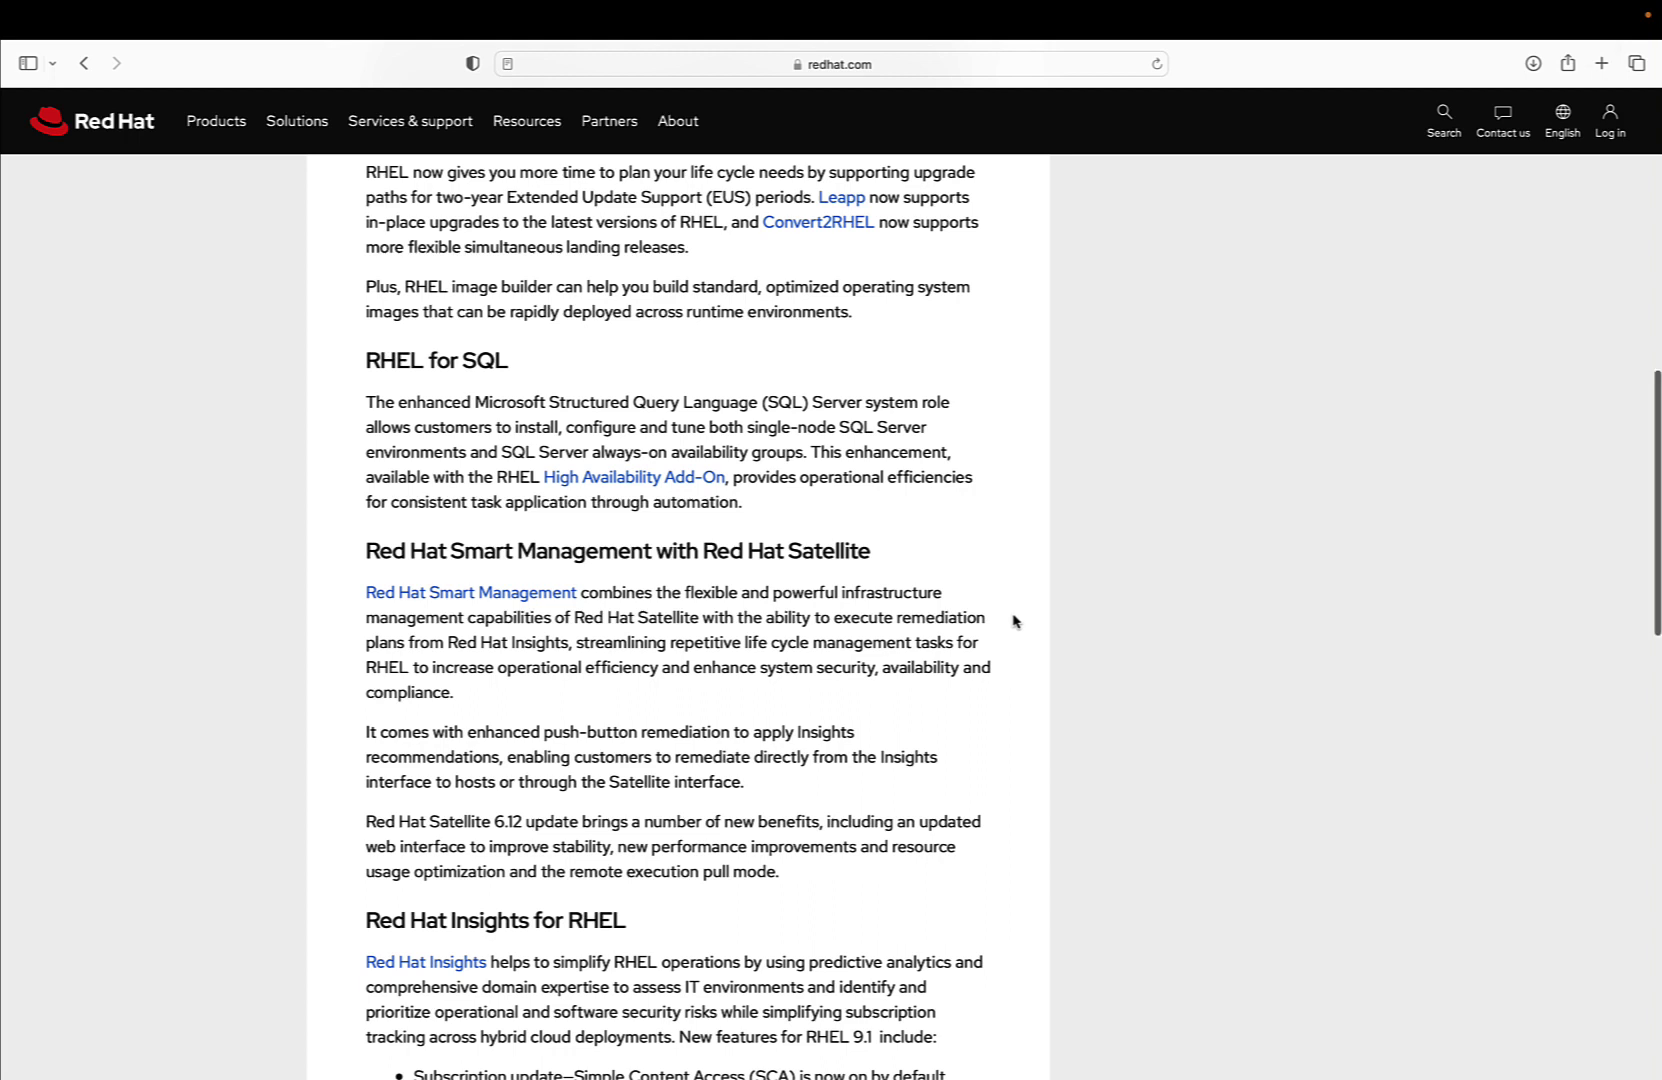
scroll(1015, 621, down, 5)
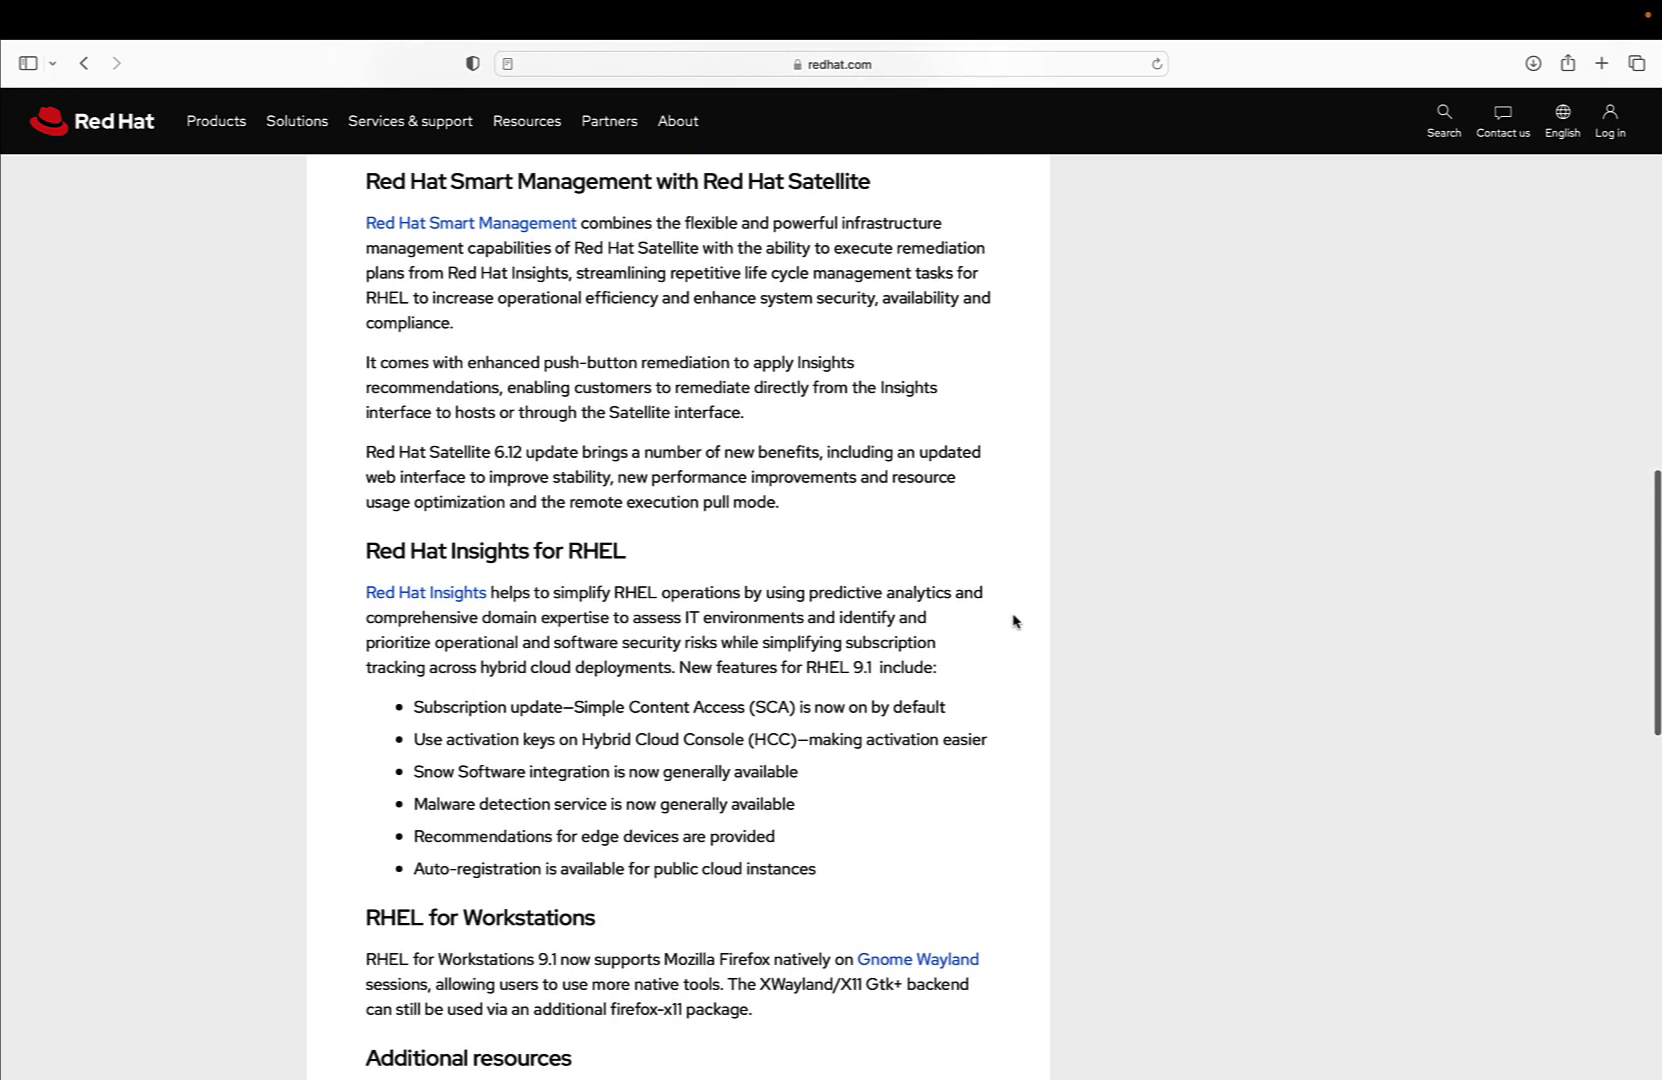
scroll(1015, 621, down, 3)
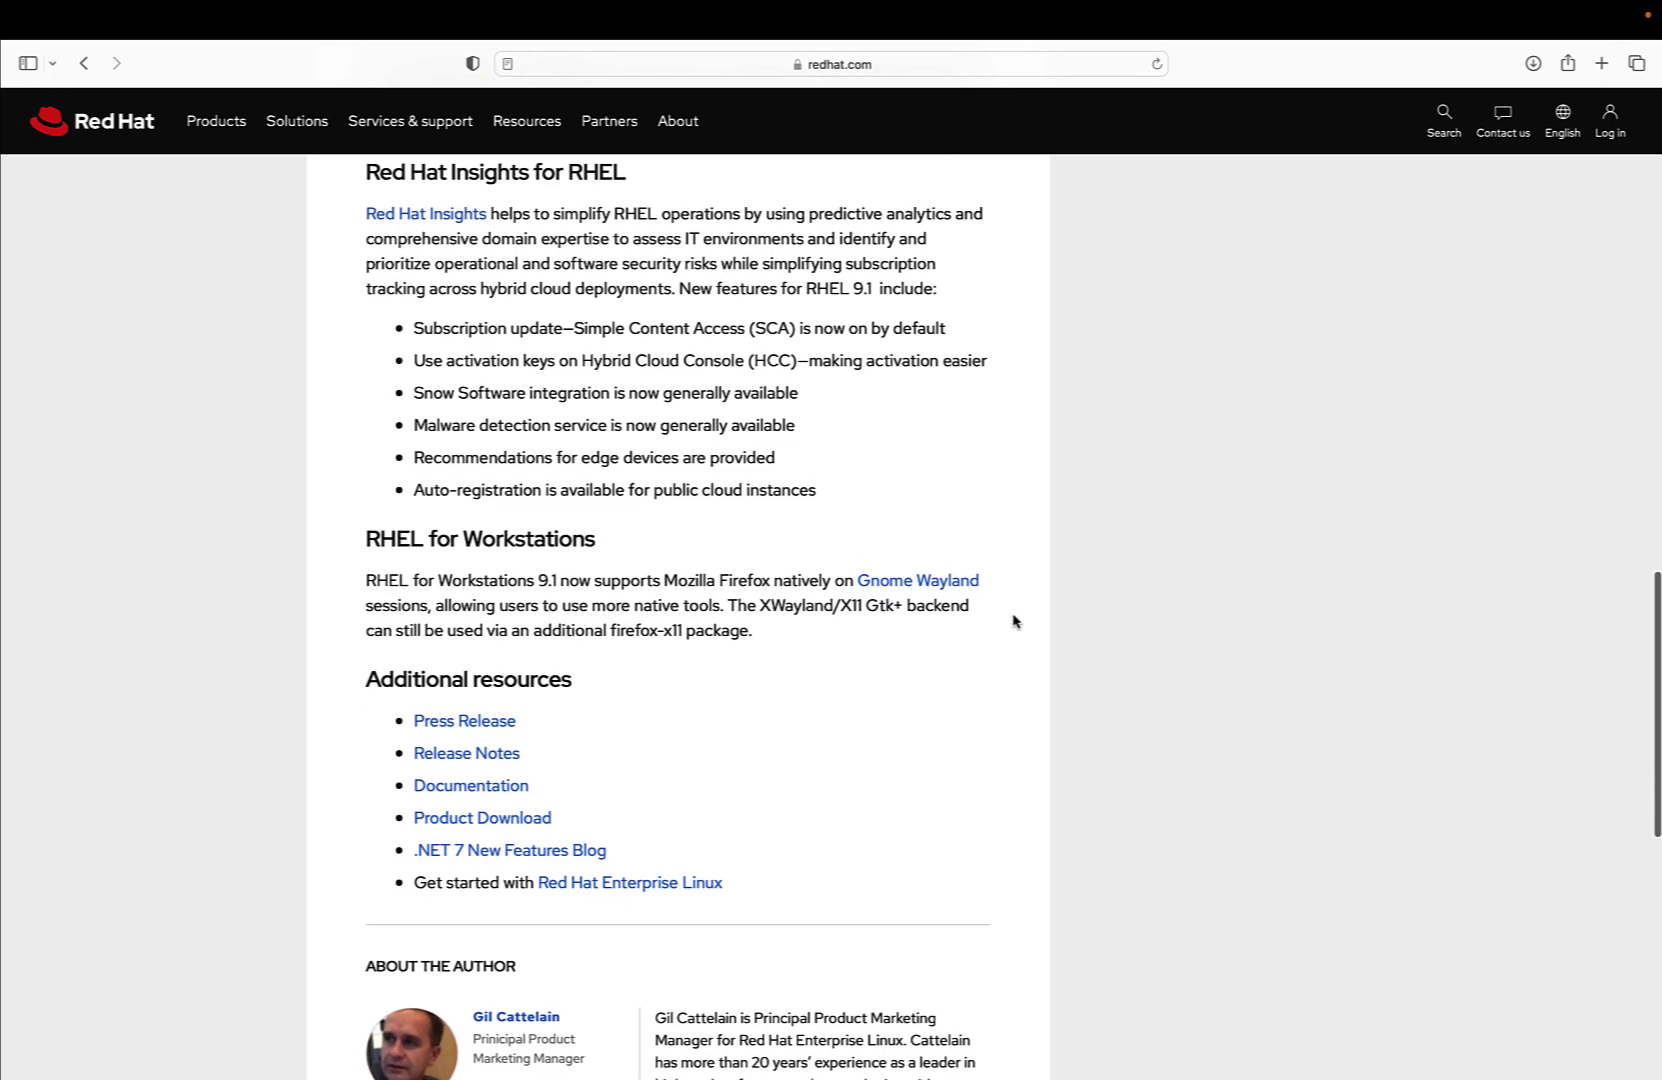
scroll(1015, 621, down, 2)
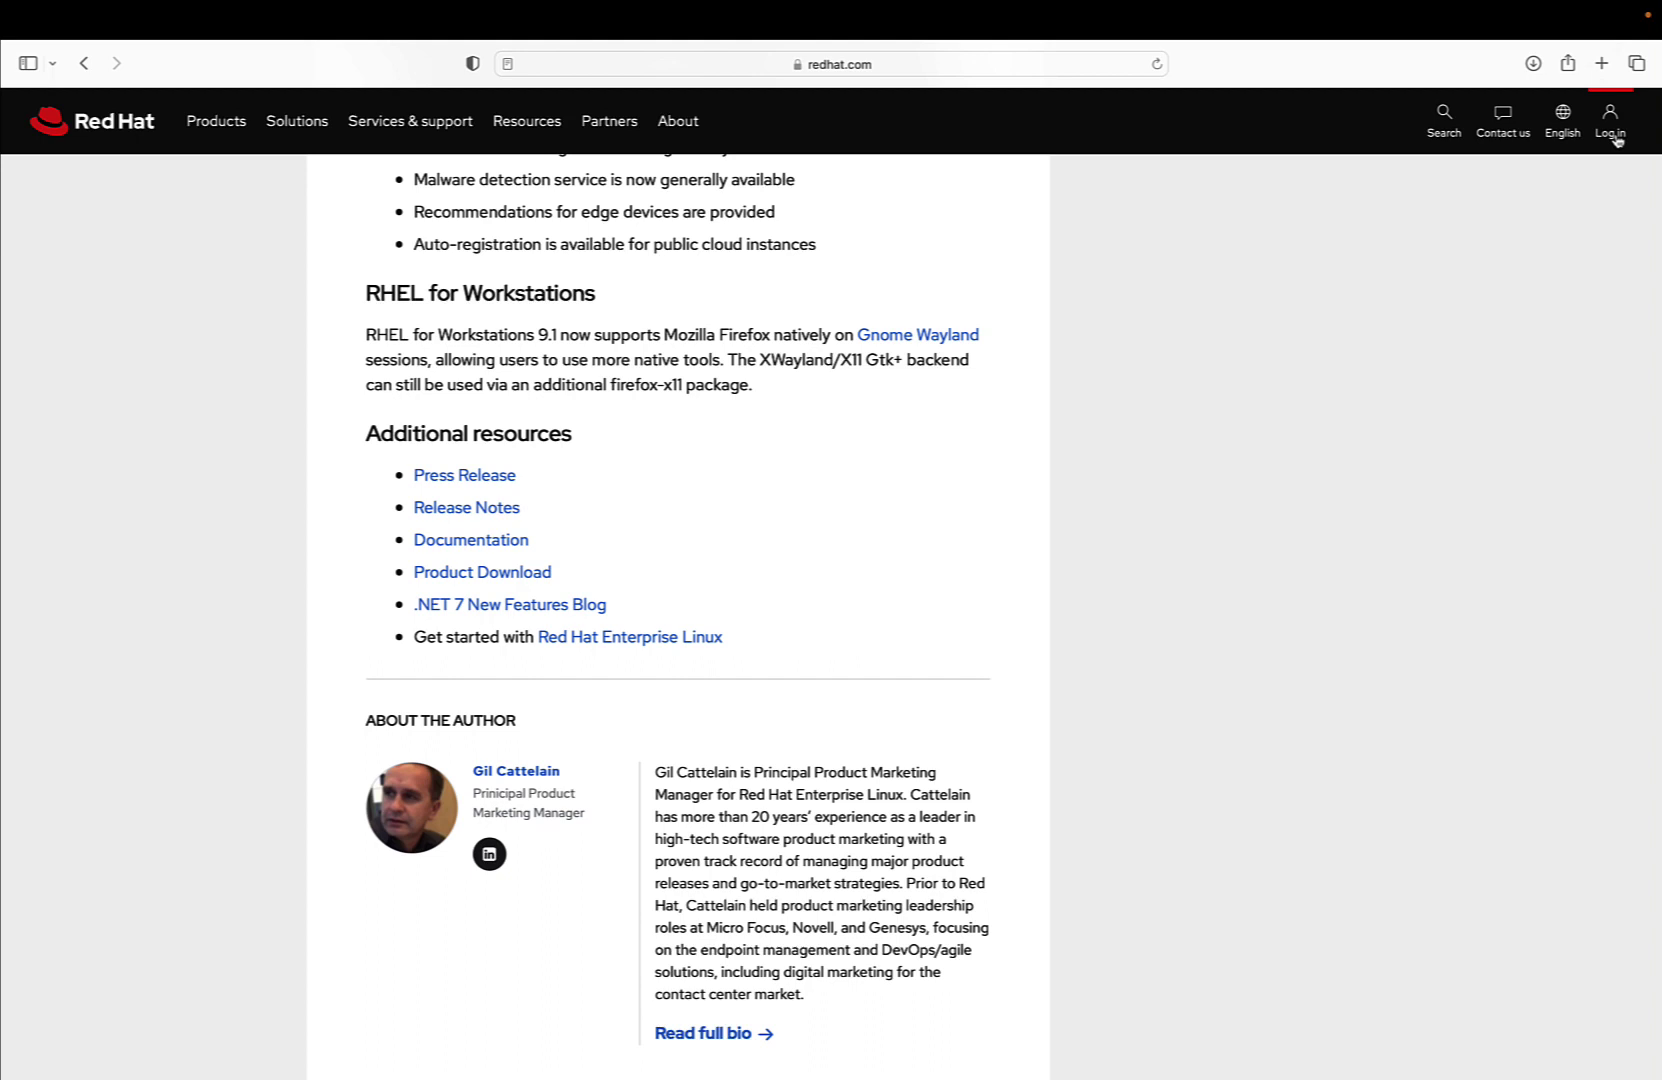
Open the Red Hat account log-in panel from the top-right icon and start signing in
click(1614, 127)
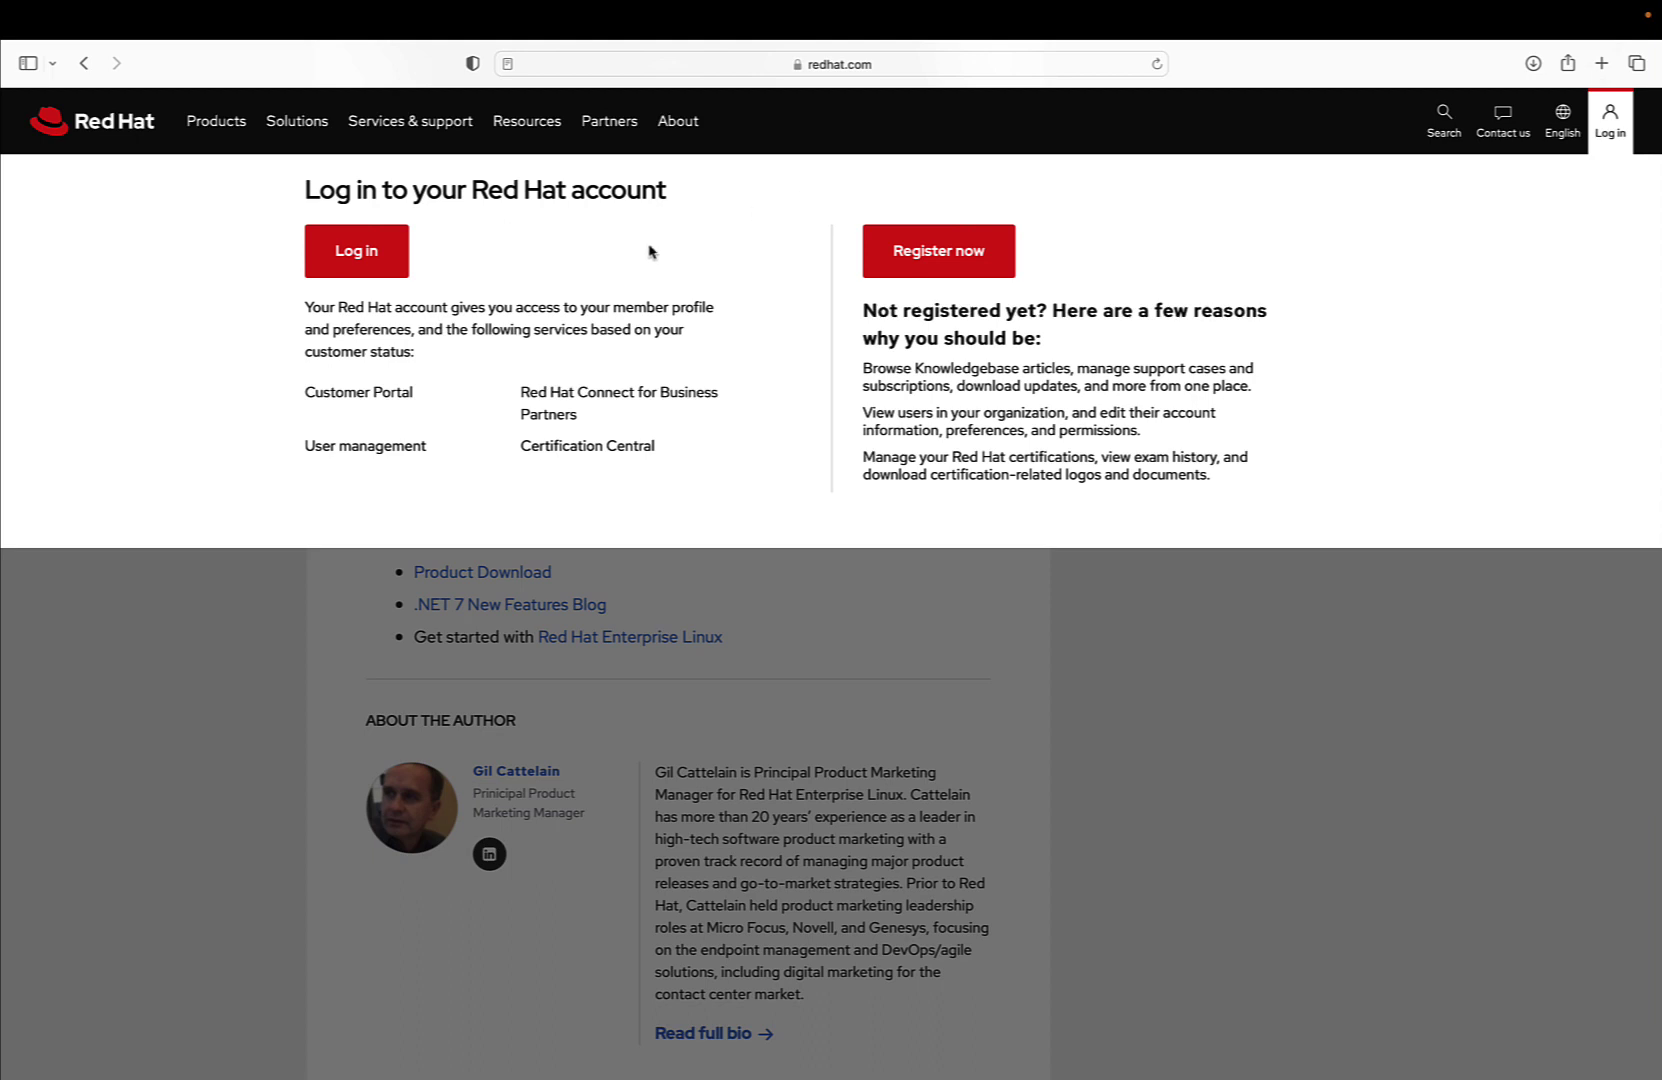
click(390, 240)
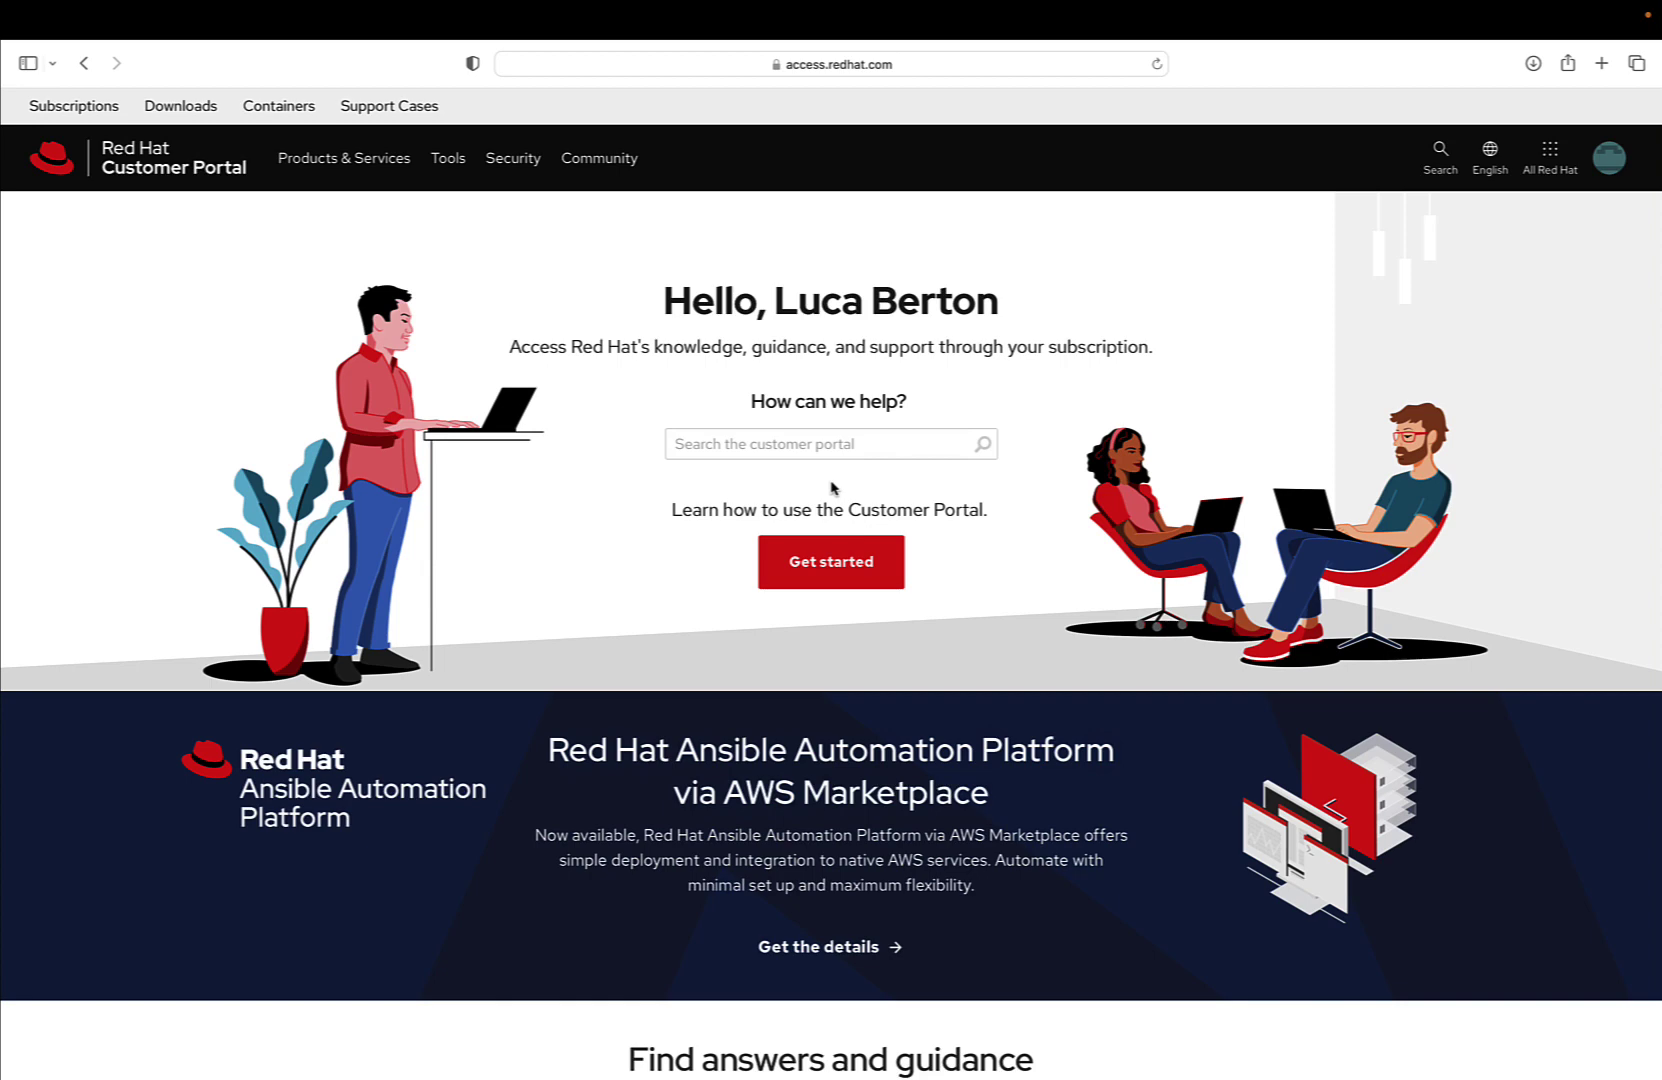
Go to Product Downloads and choose Red Hat Enterprise Linux under Infrastructure Management
click(193, 112)
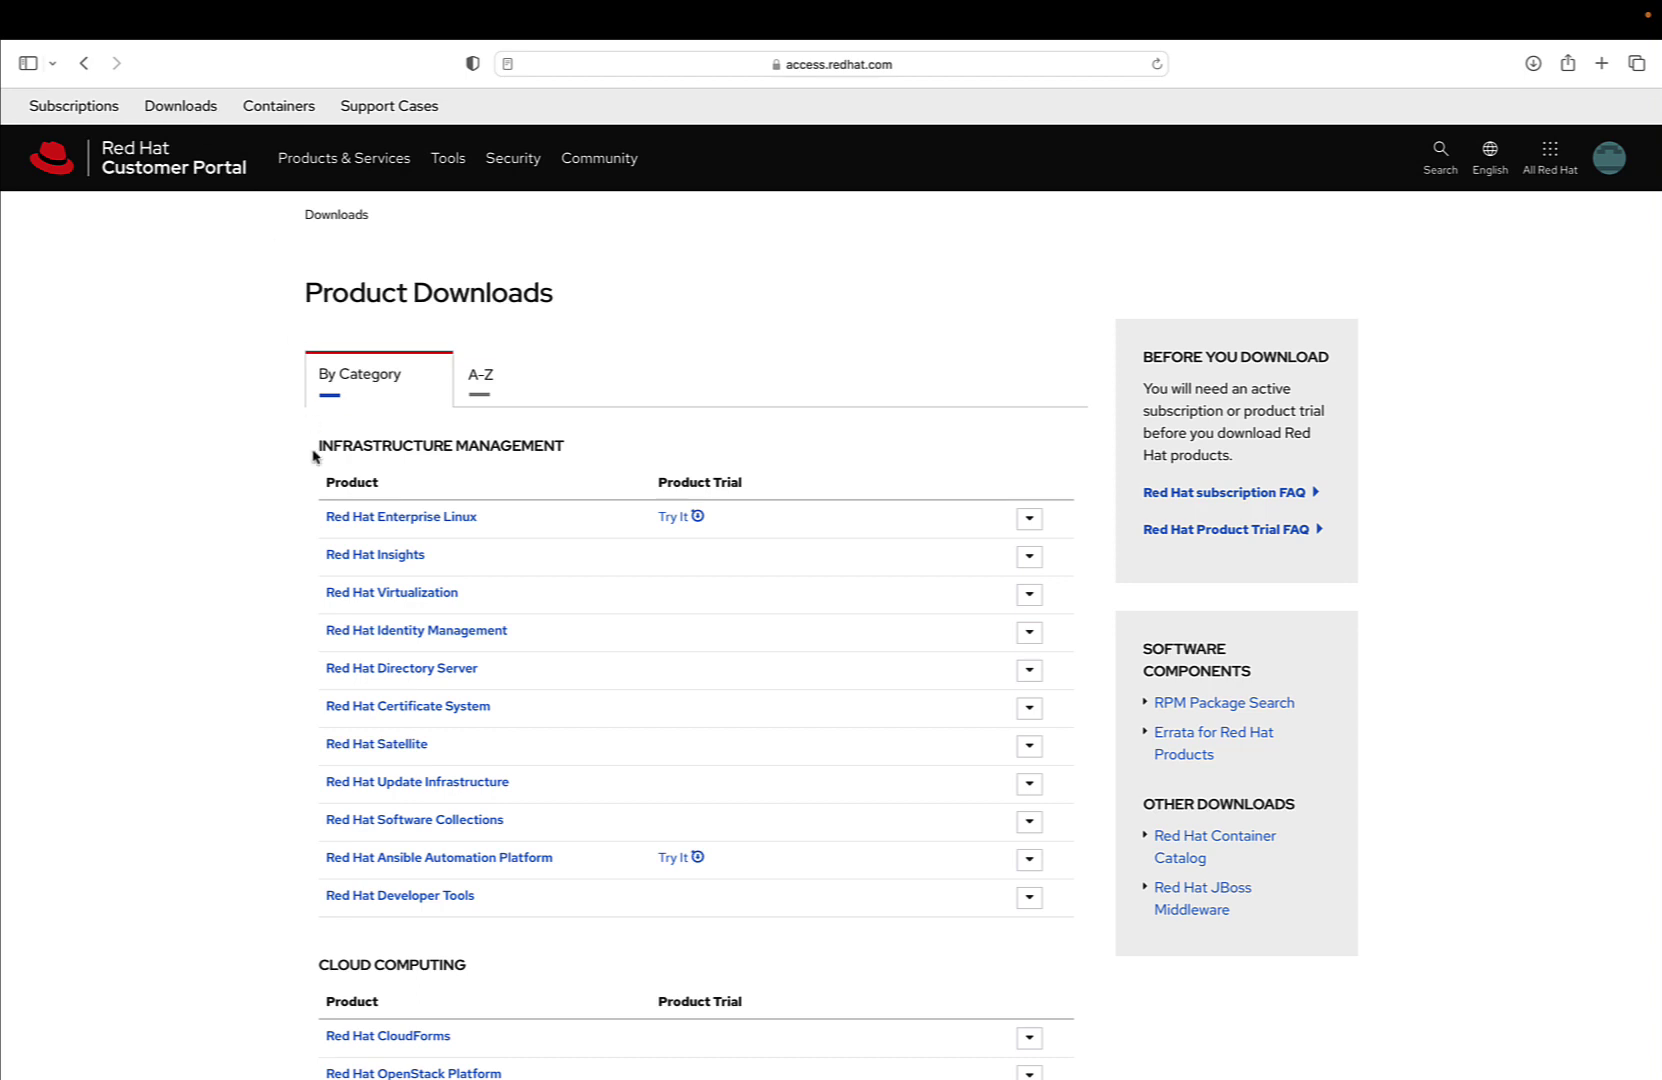
click(418, 517)
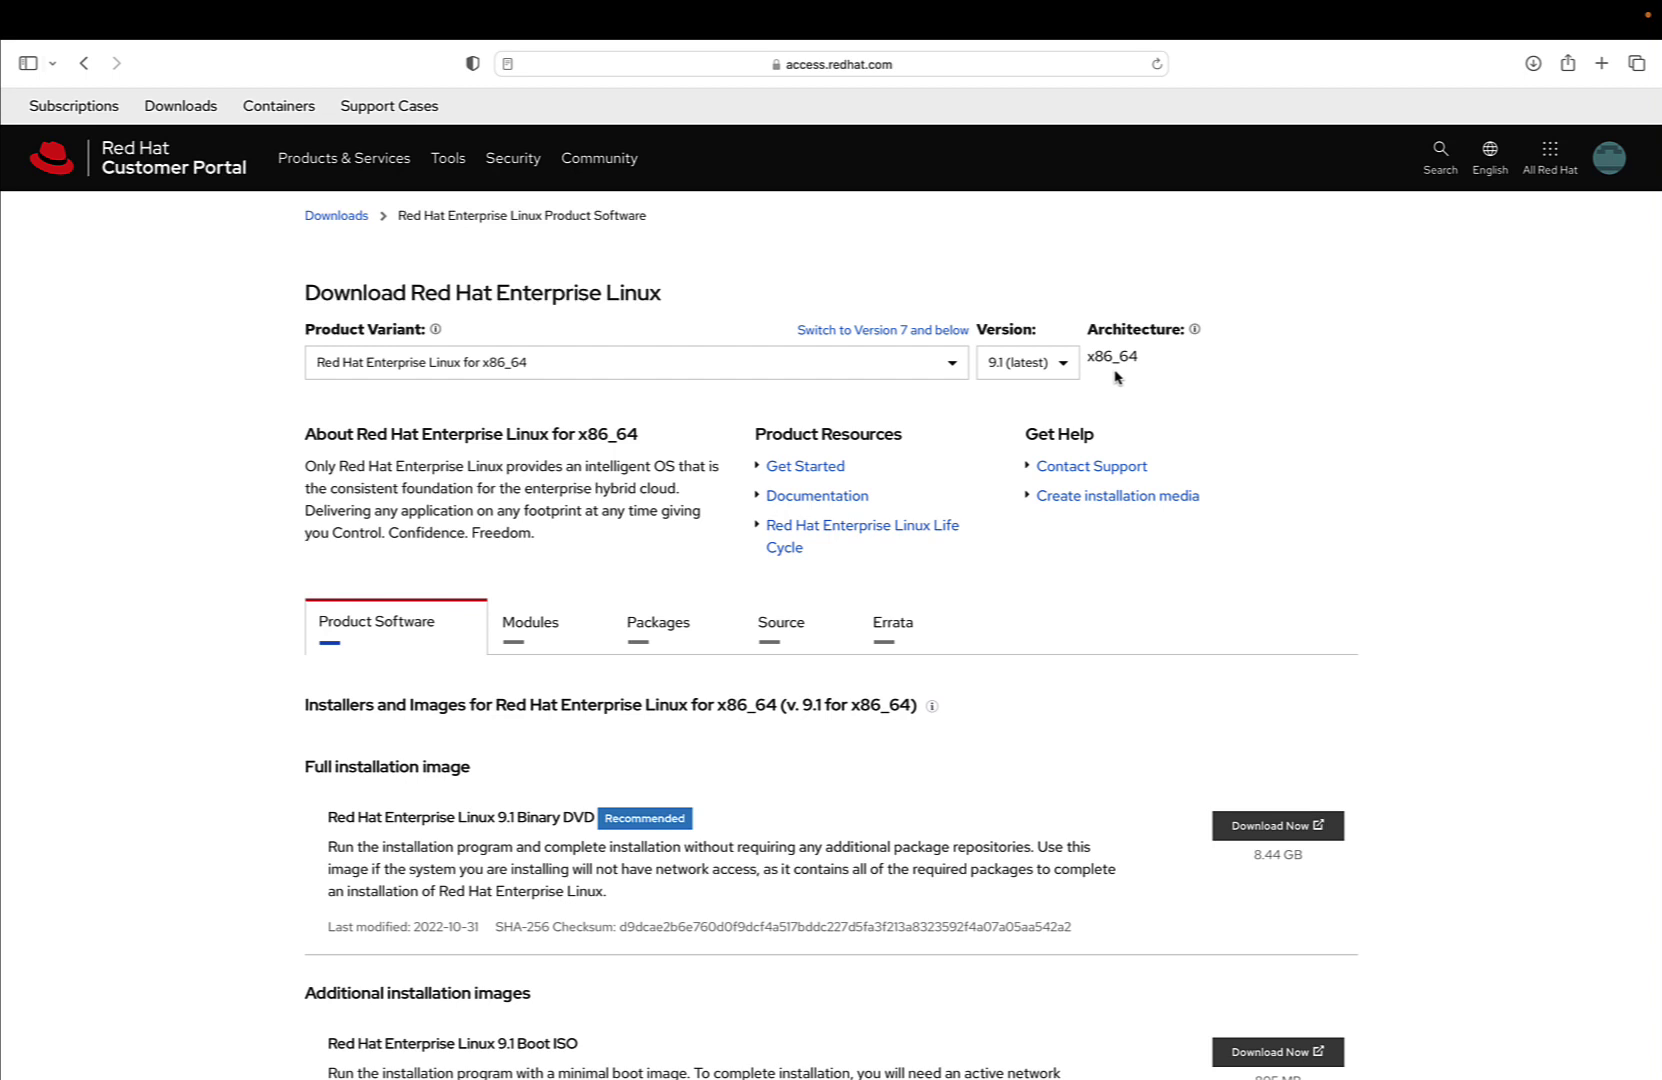
click(1060, 372)
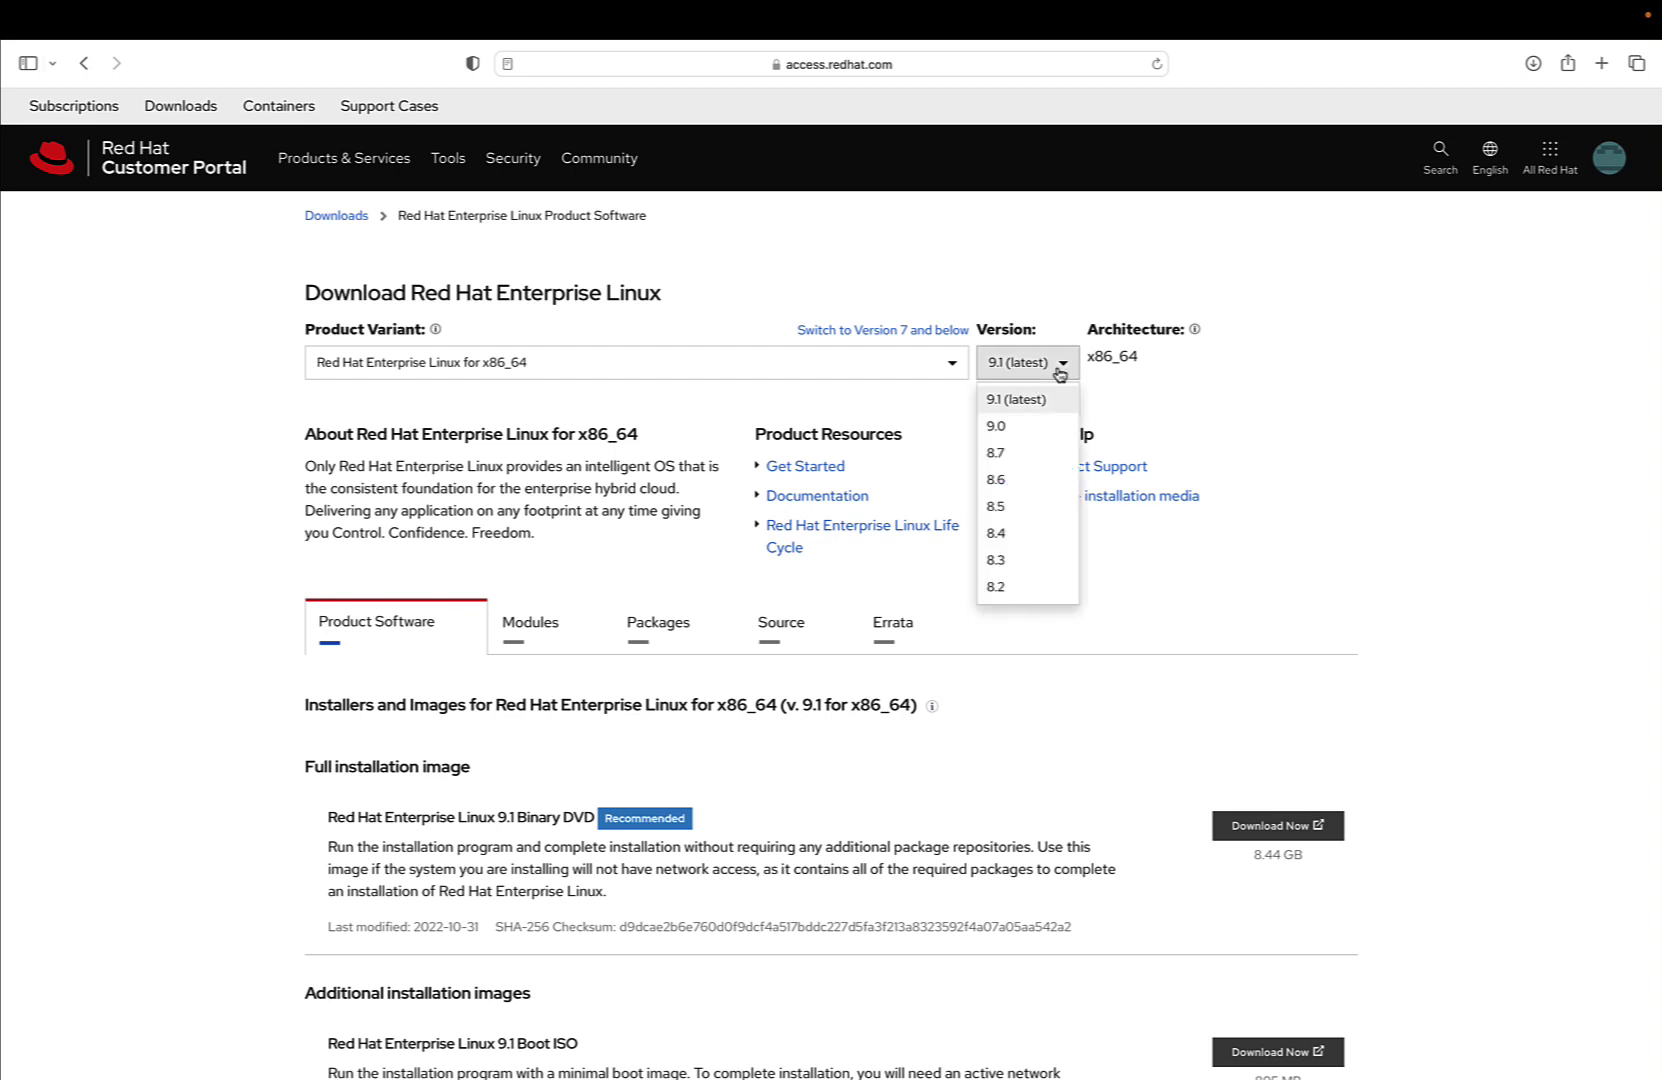
scroll(1050, 430, down, 2)
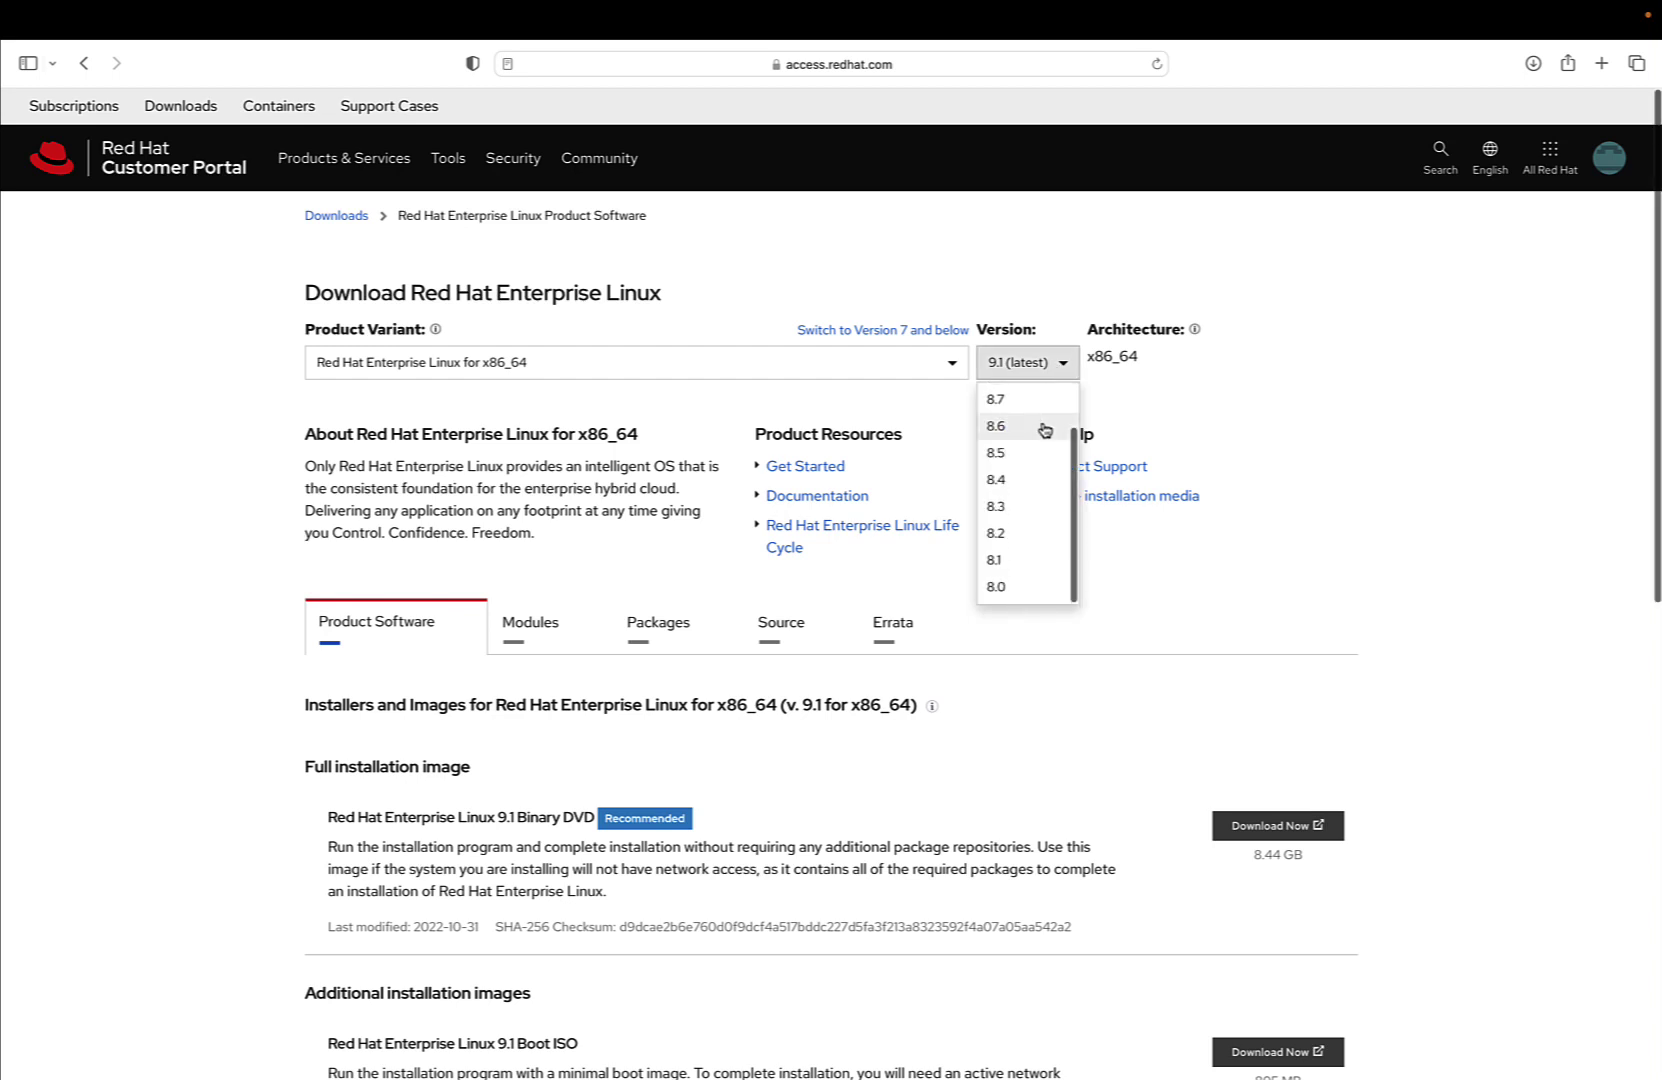
scroll(1045, 430, up, 3)
click(1043, 410)
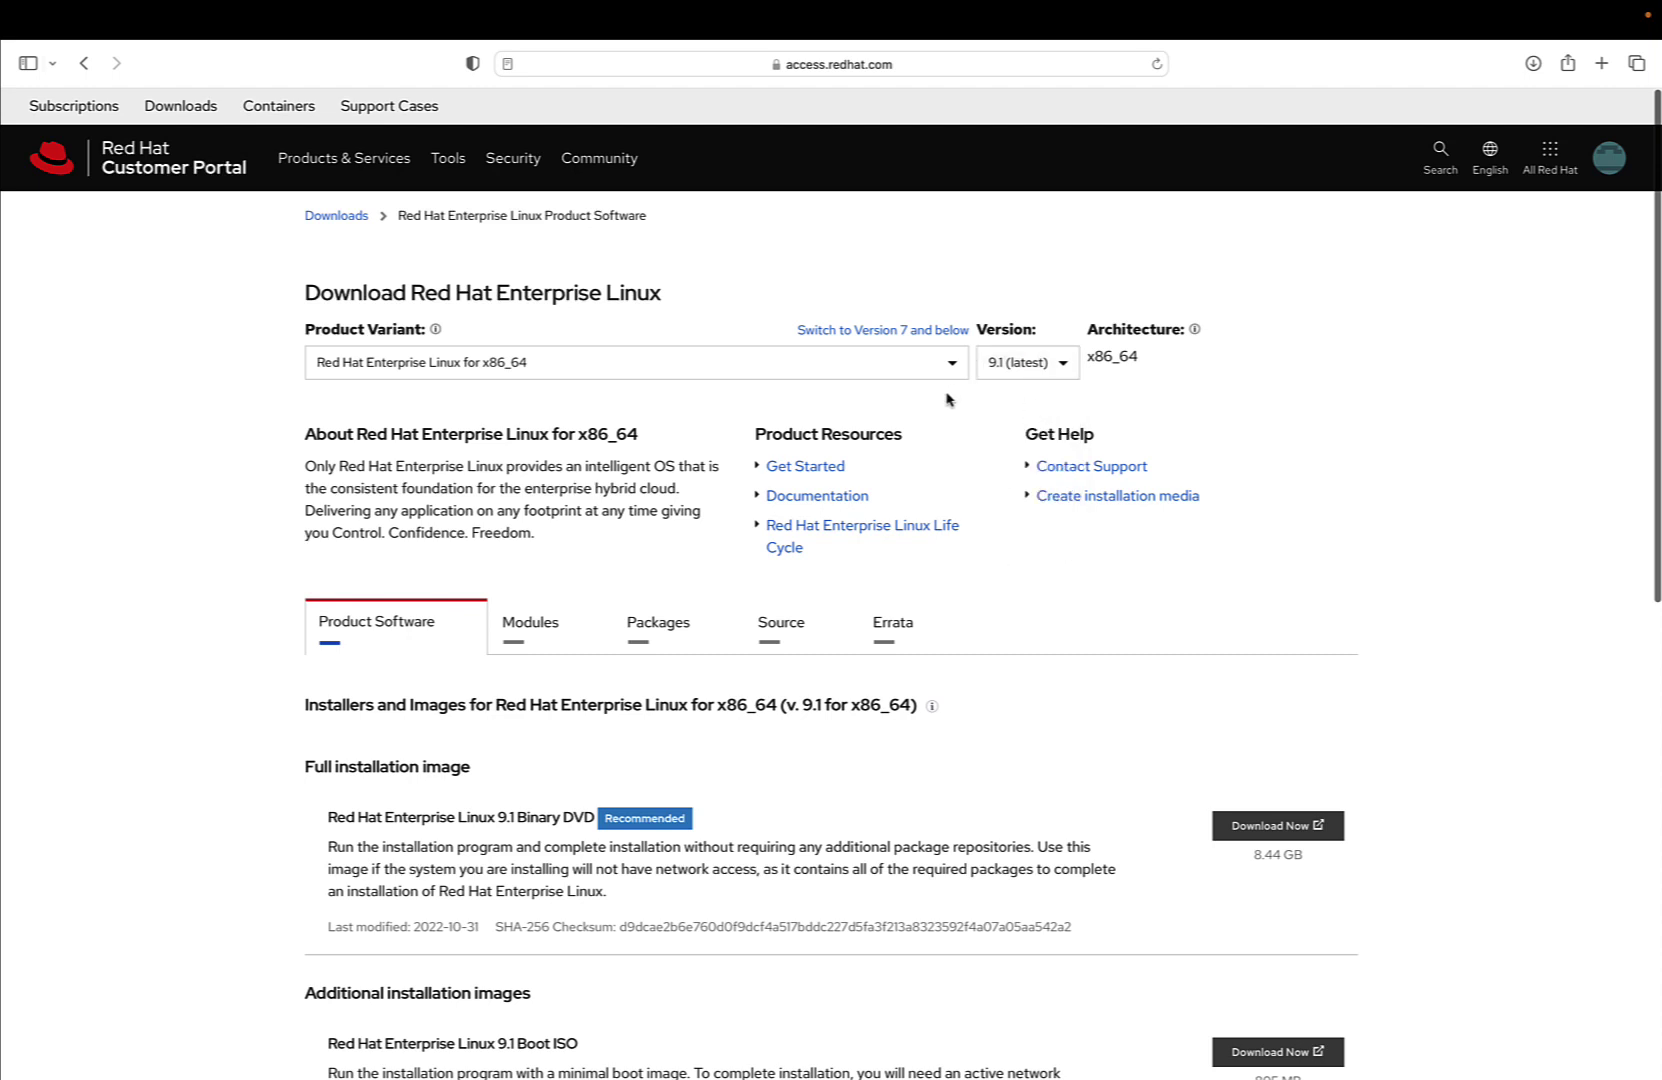
scroll(947, 399, down, 4)
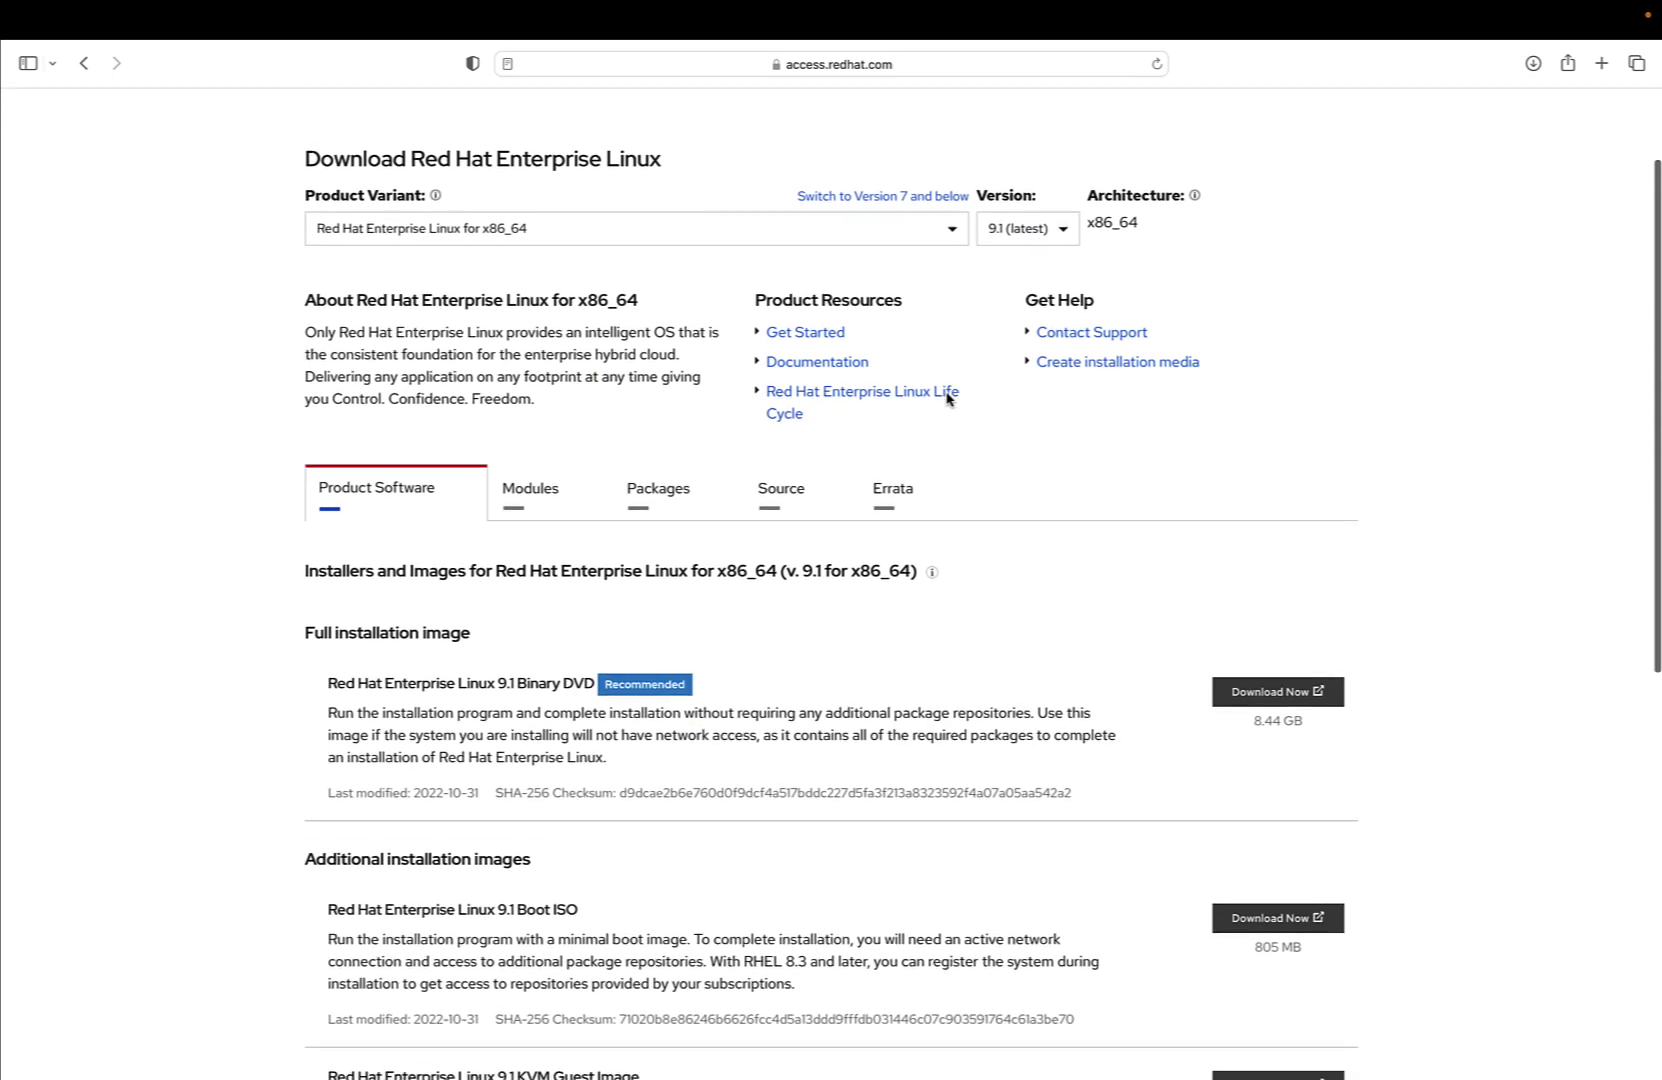
scroll(947, 399, down, 2)
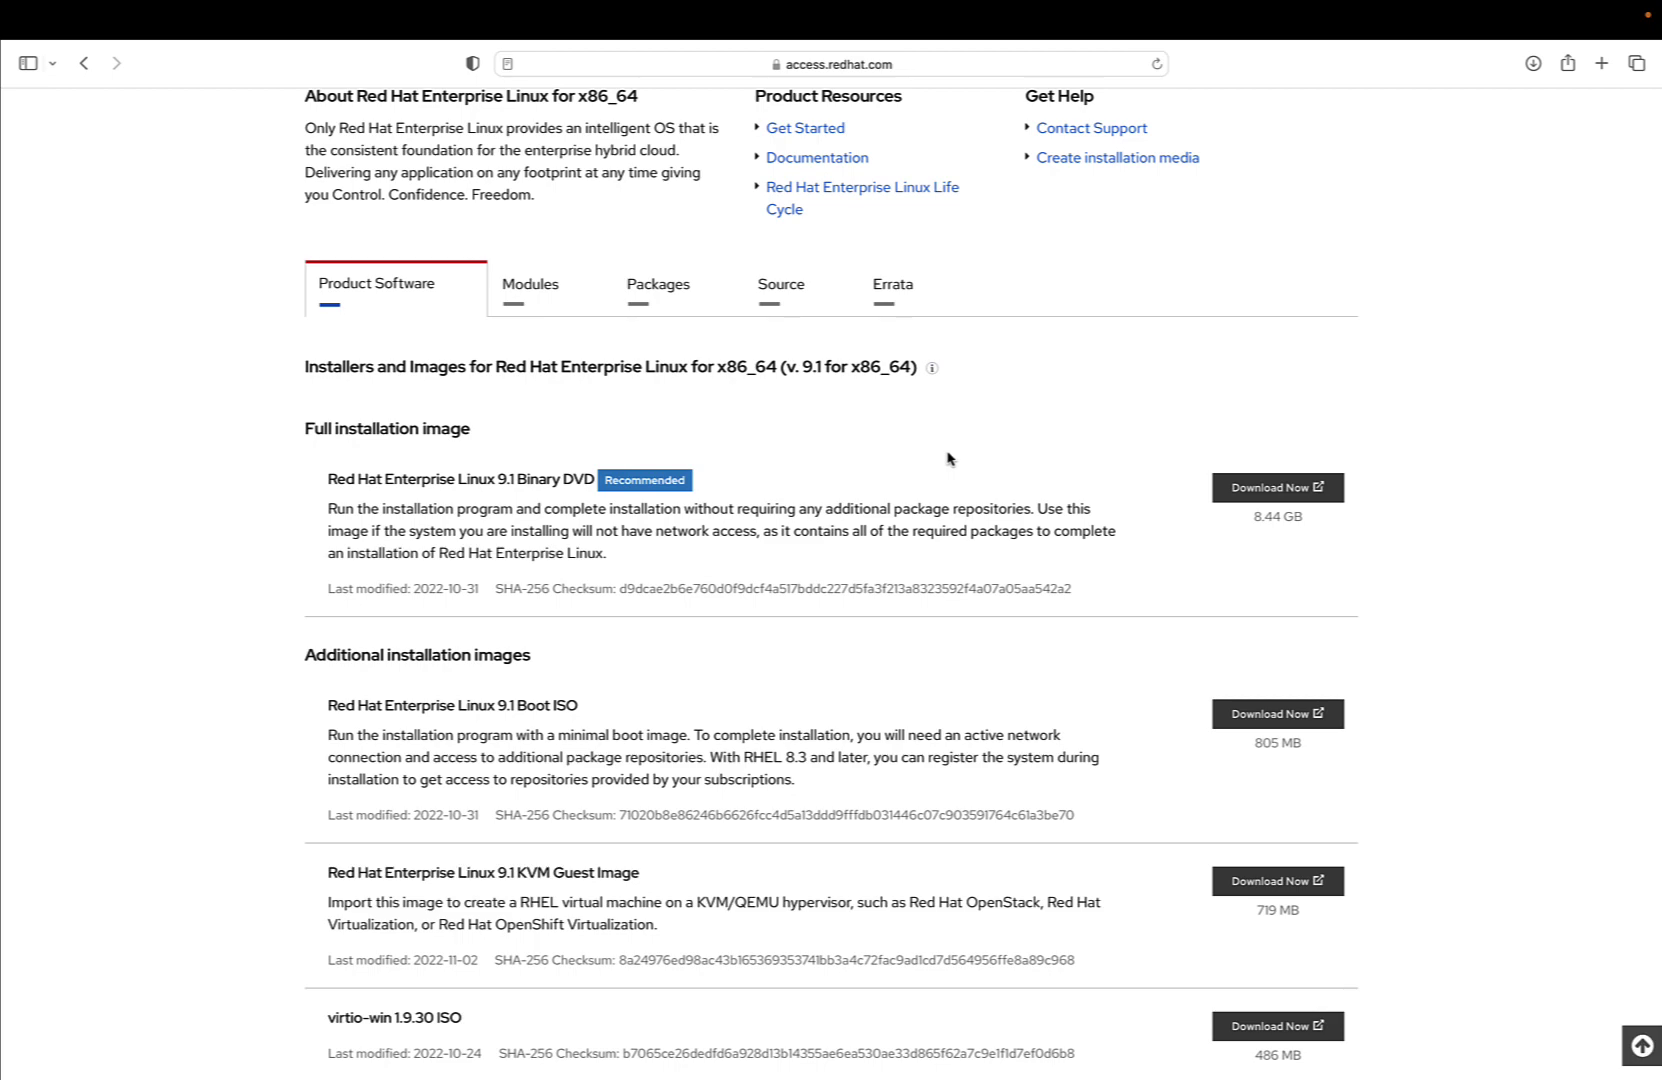
scroll(947, 458, down, 2)
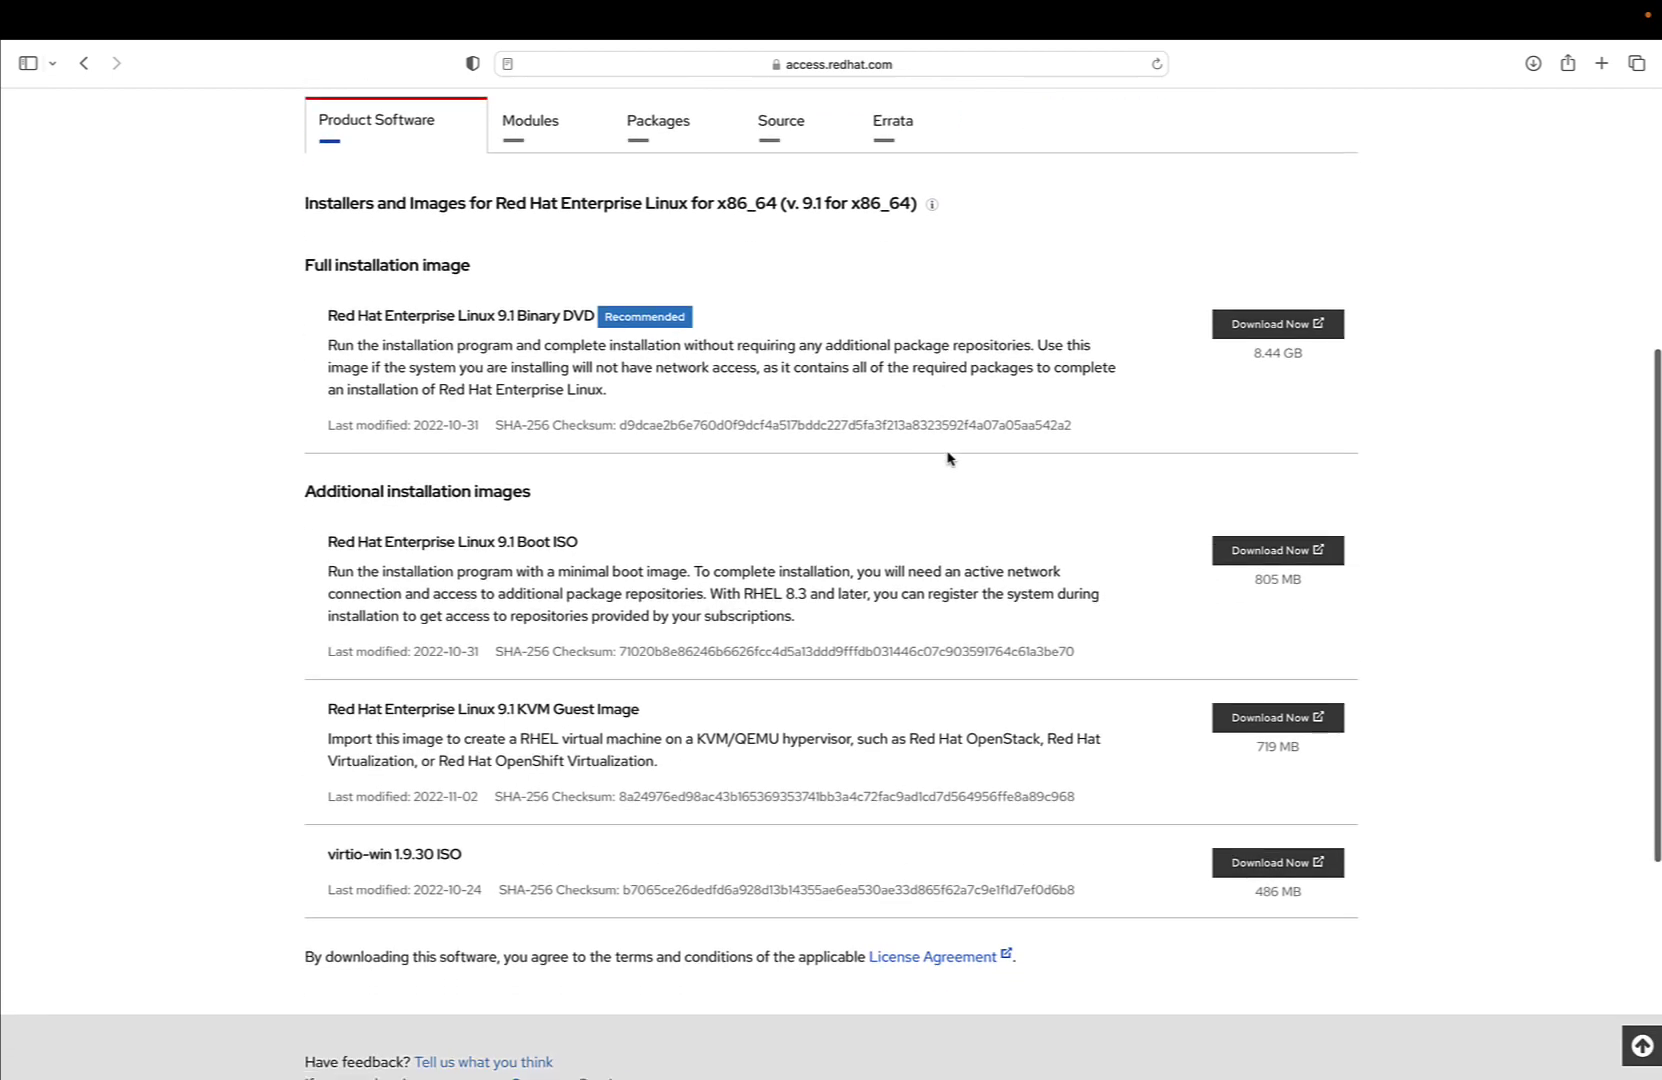
scroll(947, 458, up, 7)
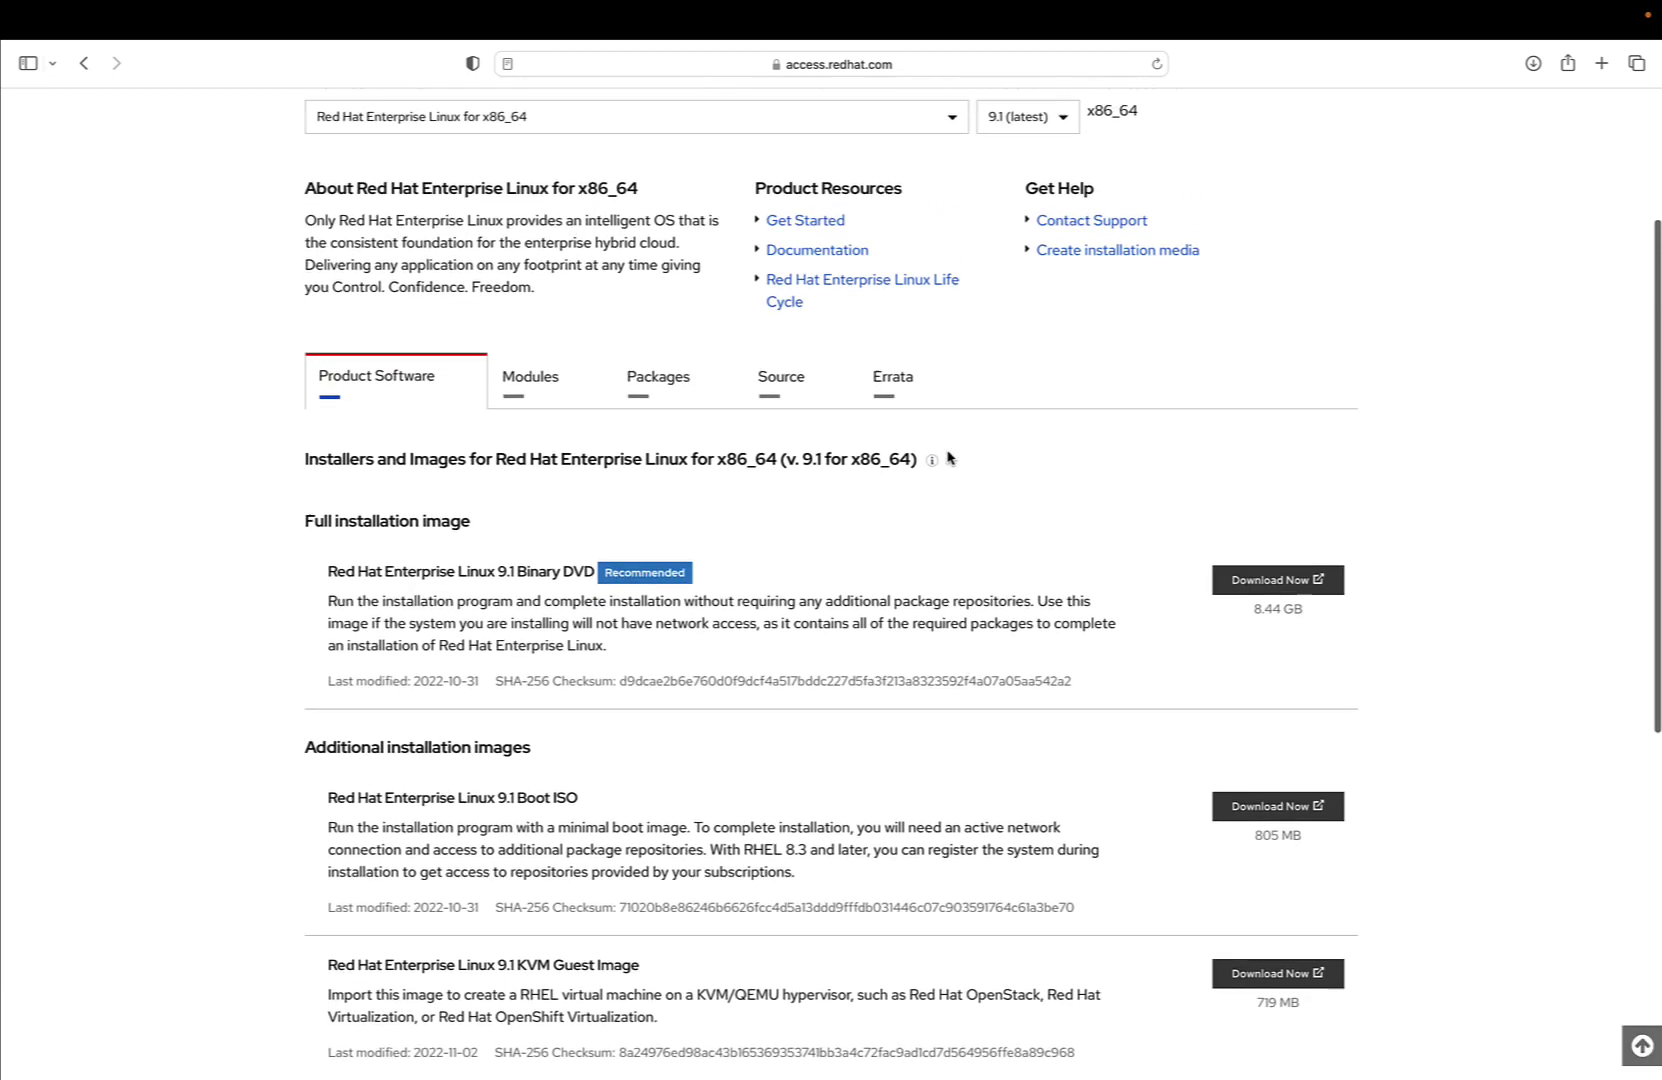
scroll(947, 458, up, 1)
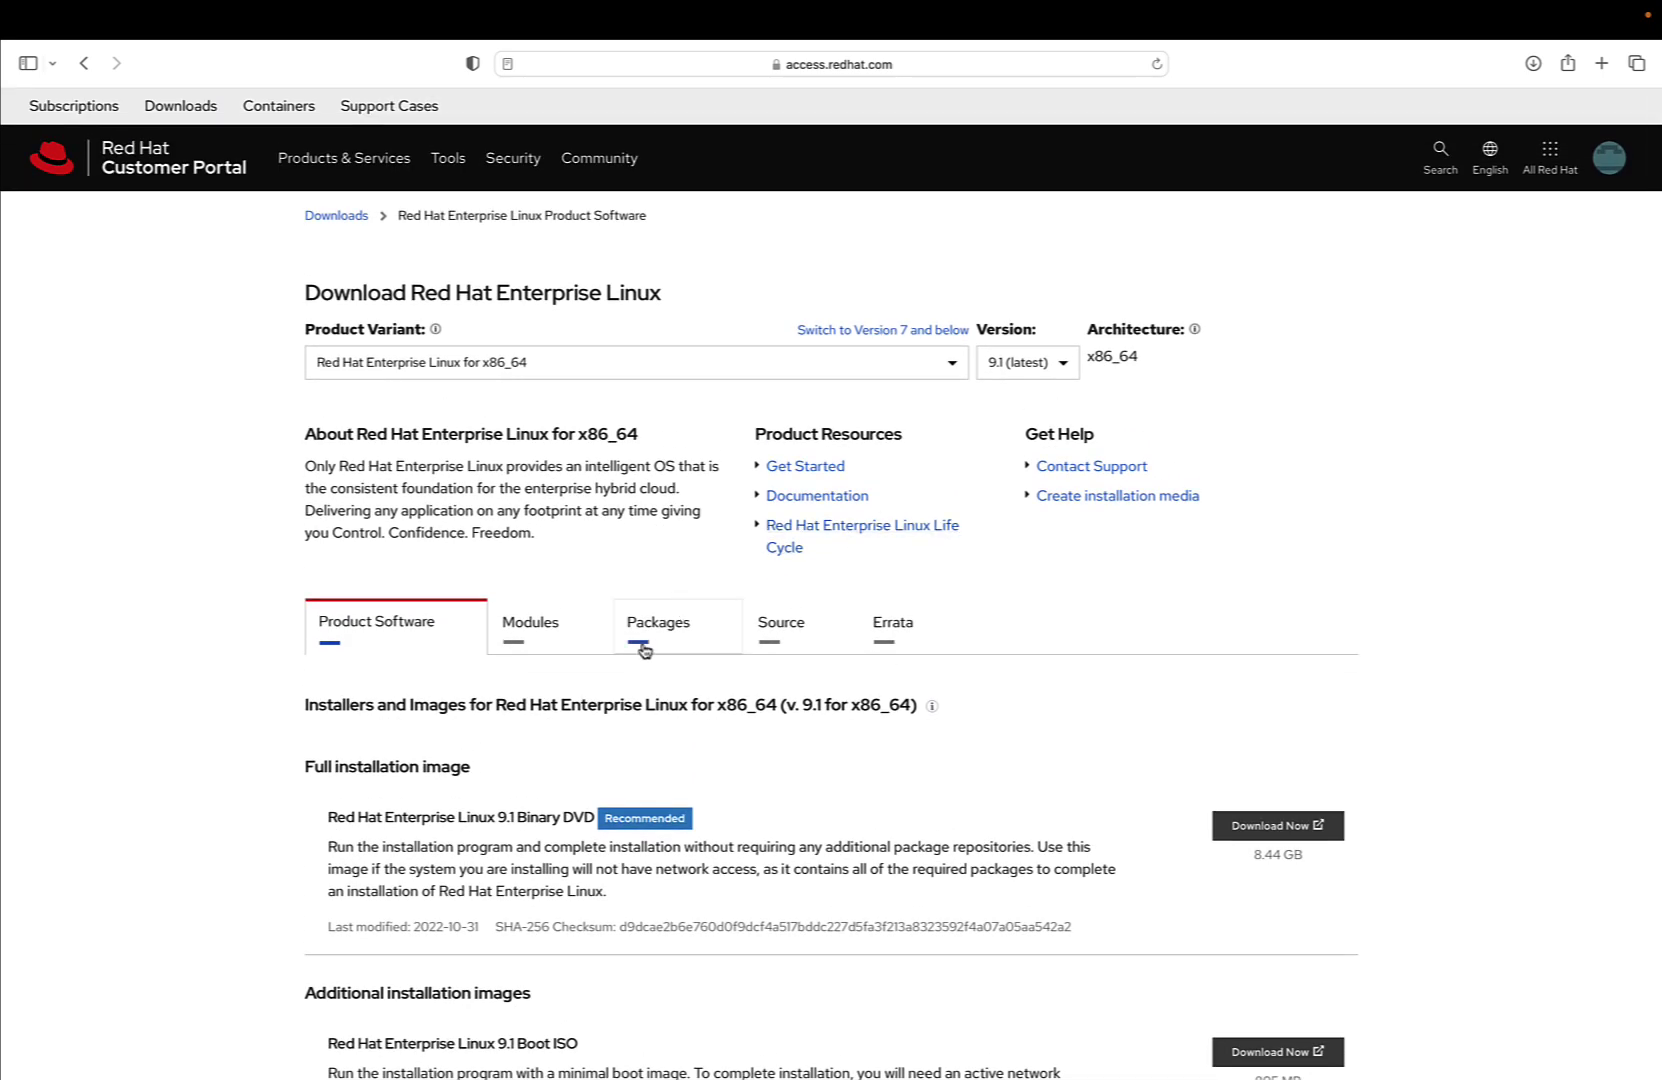
click(527, 643)
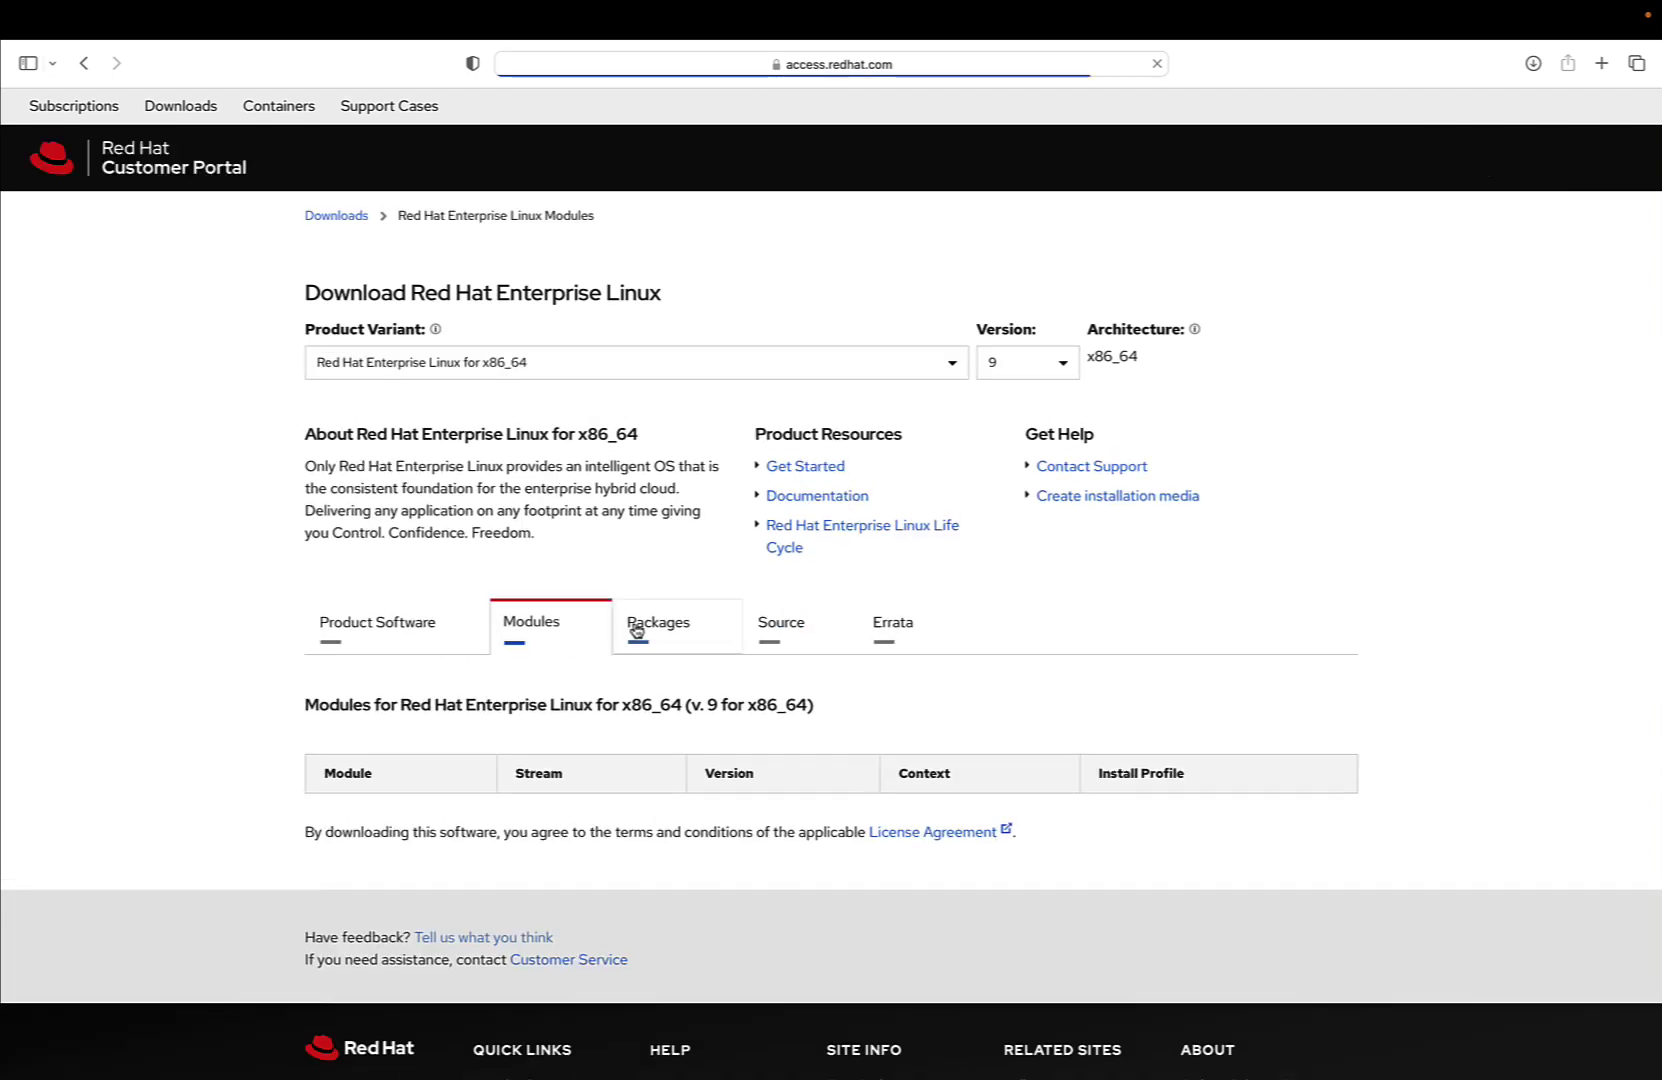
click(422, 648)
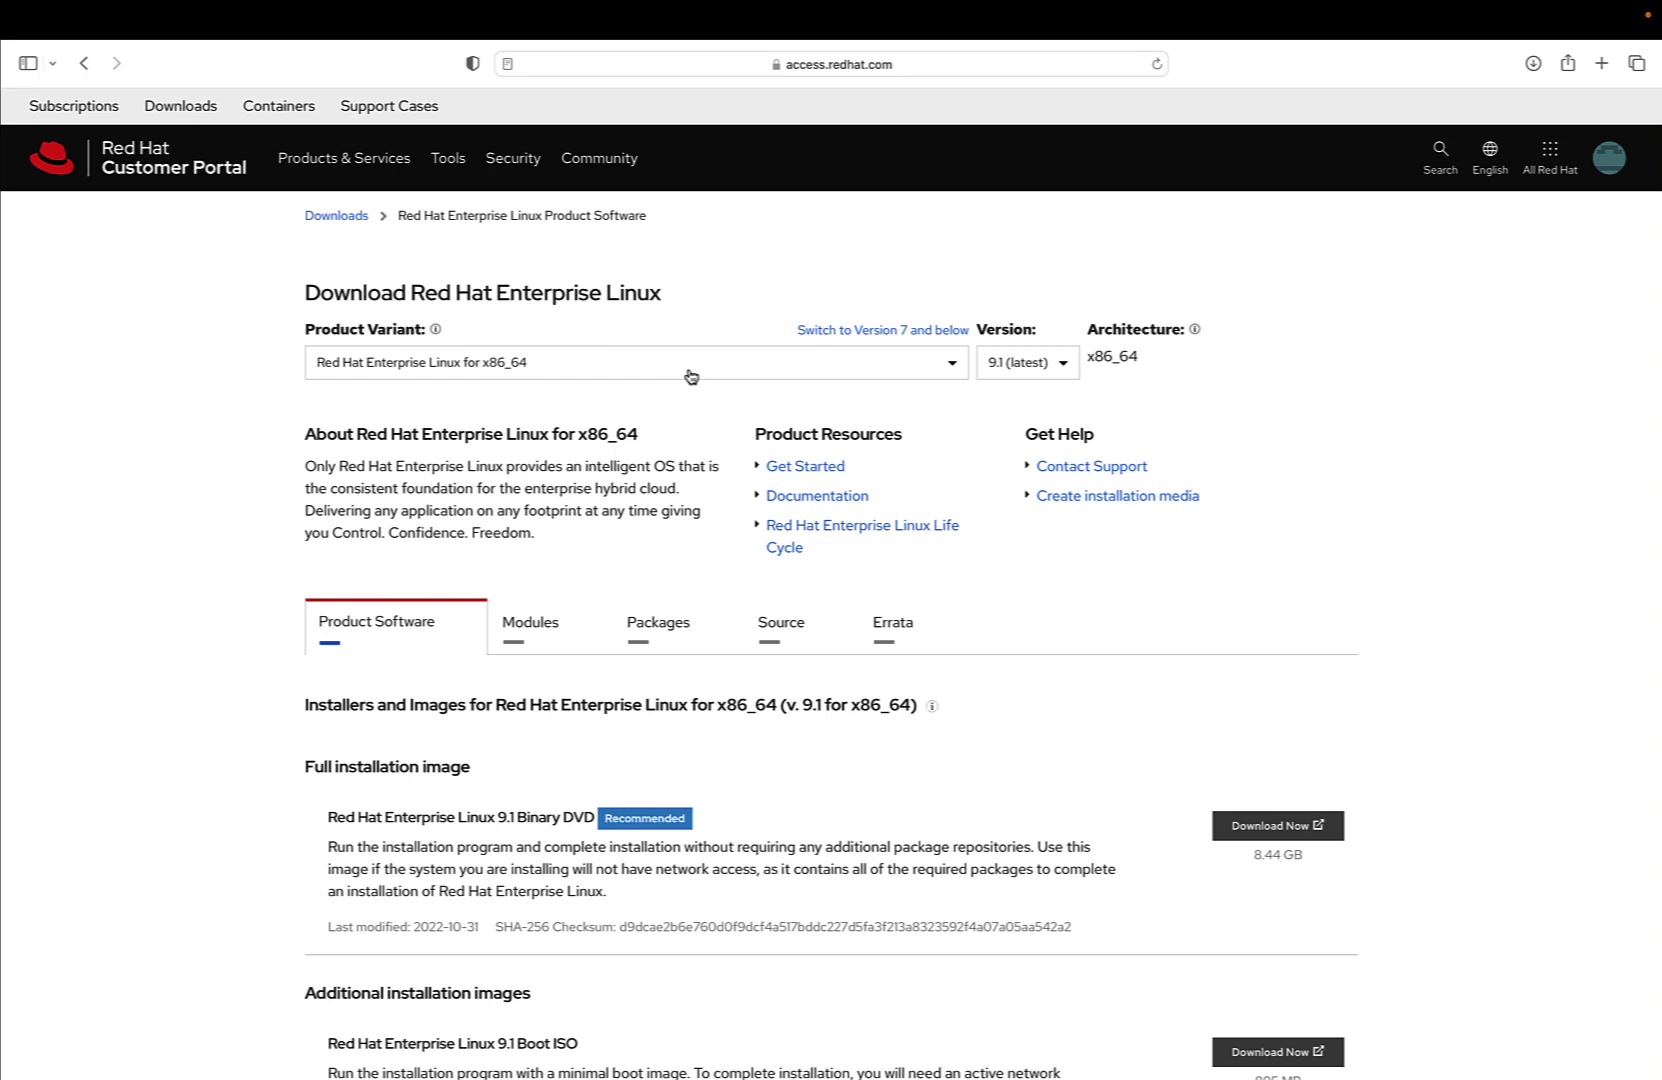
Change the Product Variant dropdown to Red Hat Enterprise Linux for ARM 64
click(691, 376)
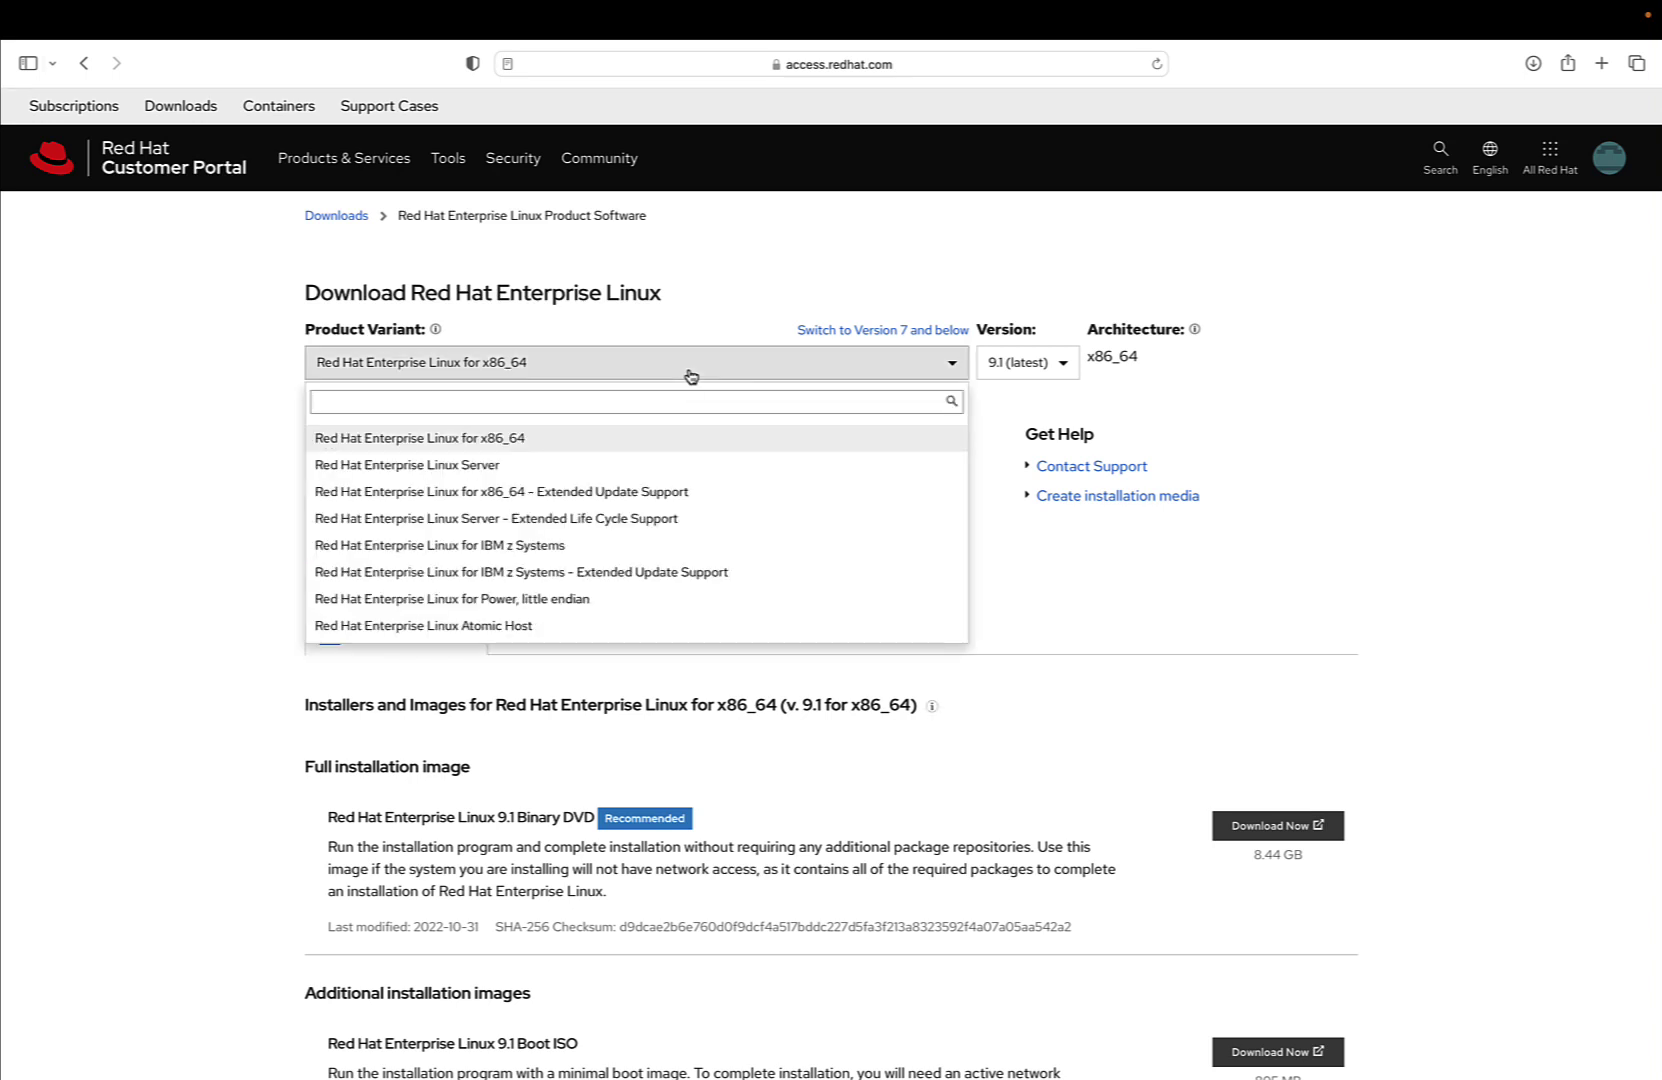
scroll(680, 468, down, 4)
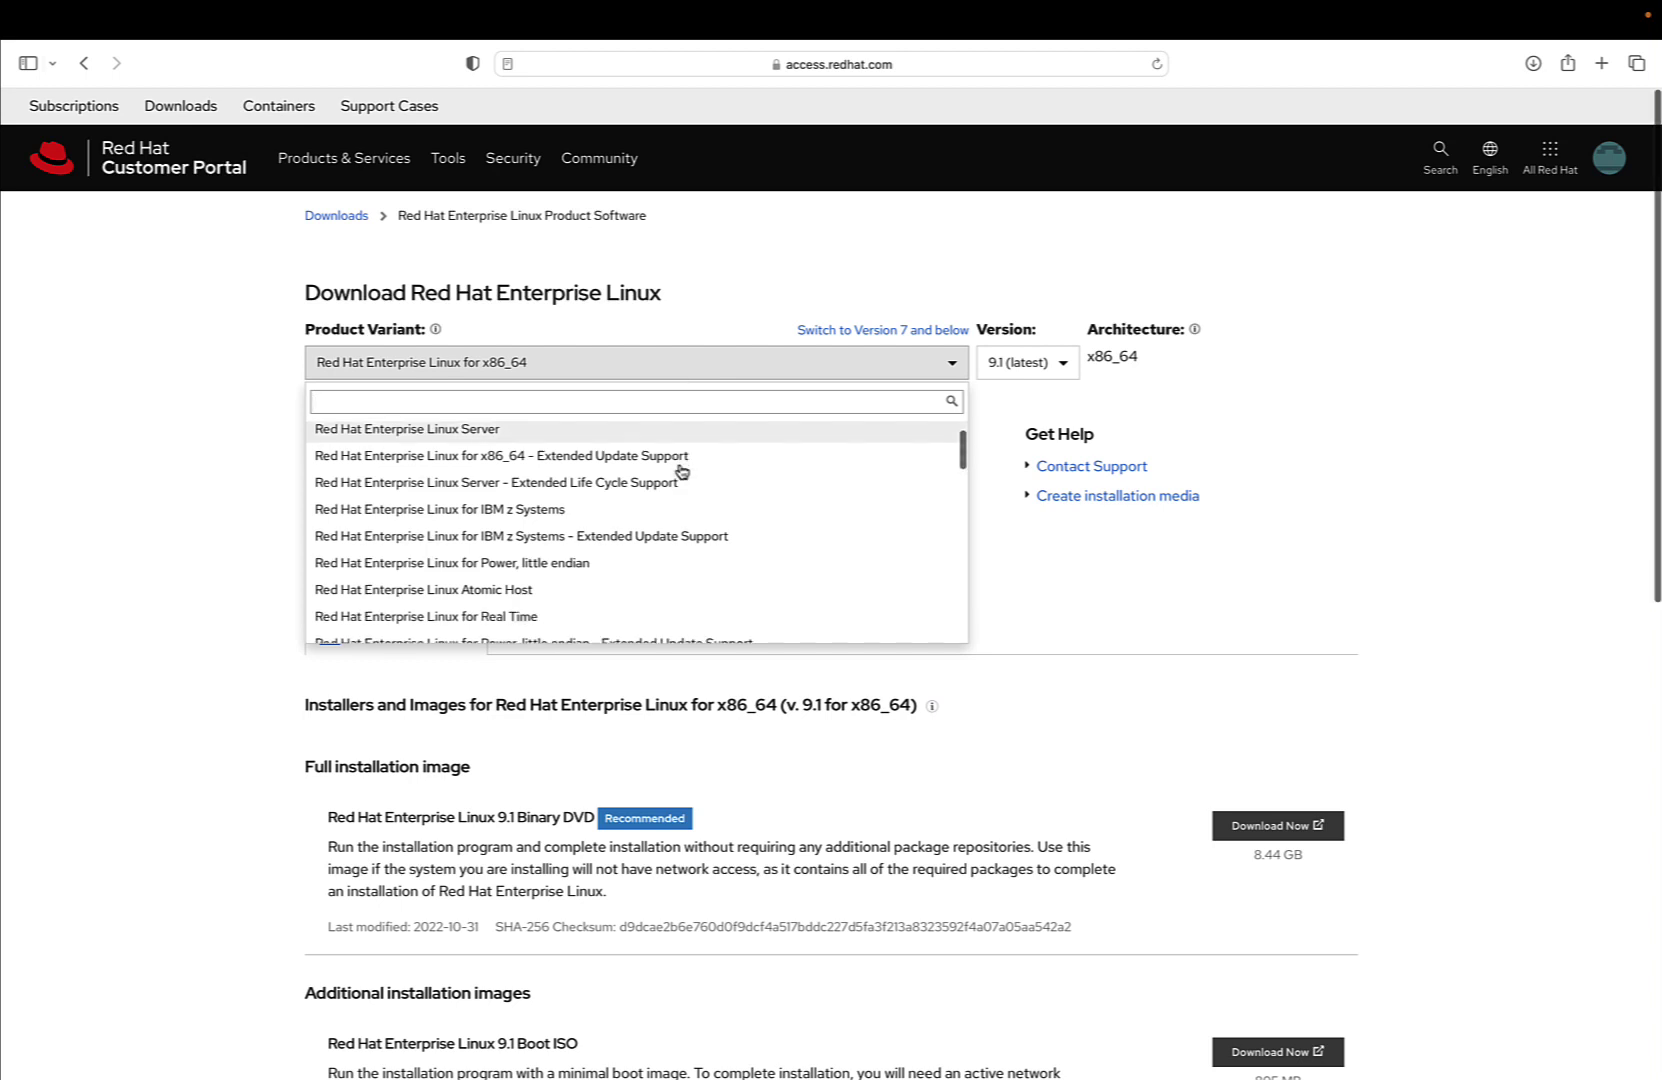
scroll(681, 471, down, 5)
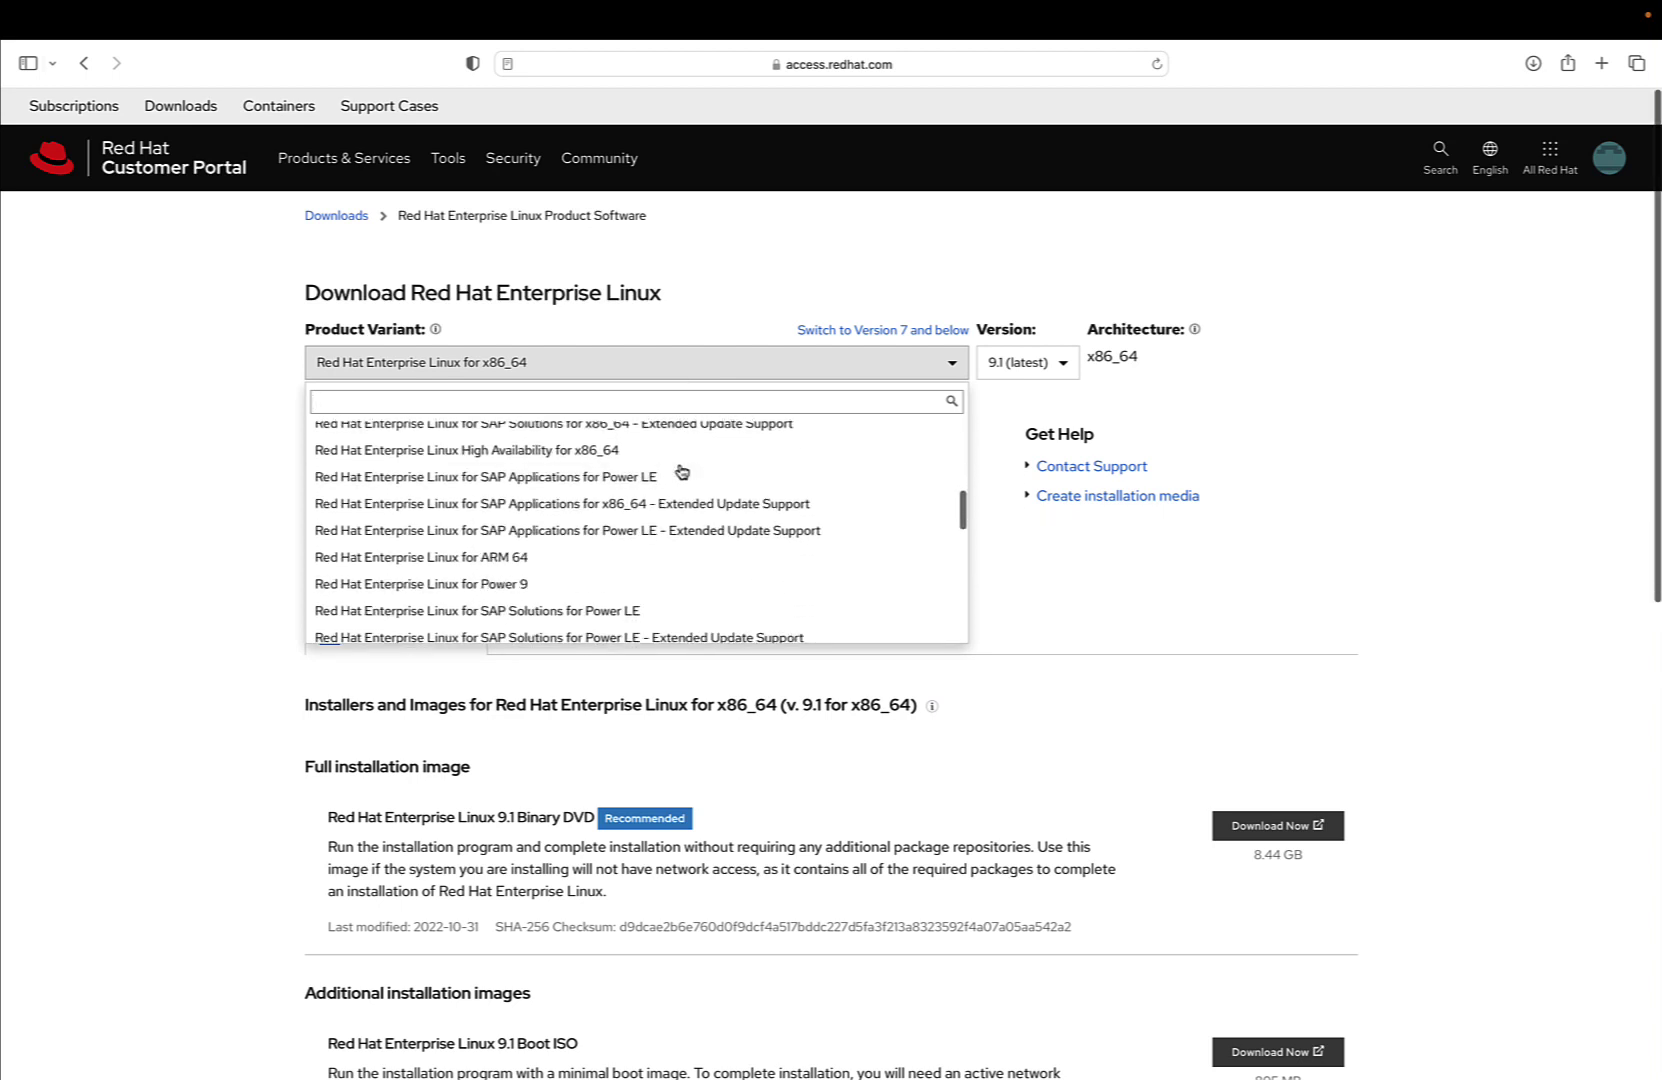
click(614, 515)
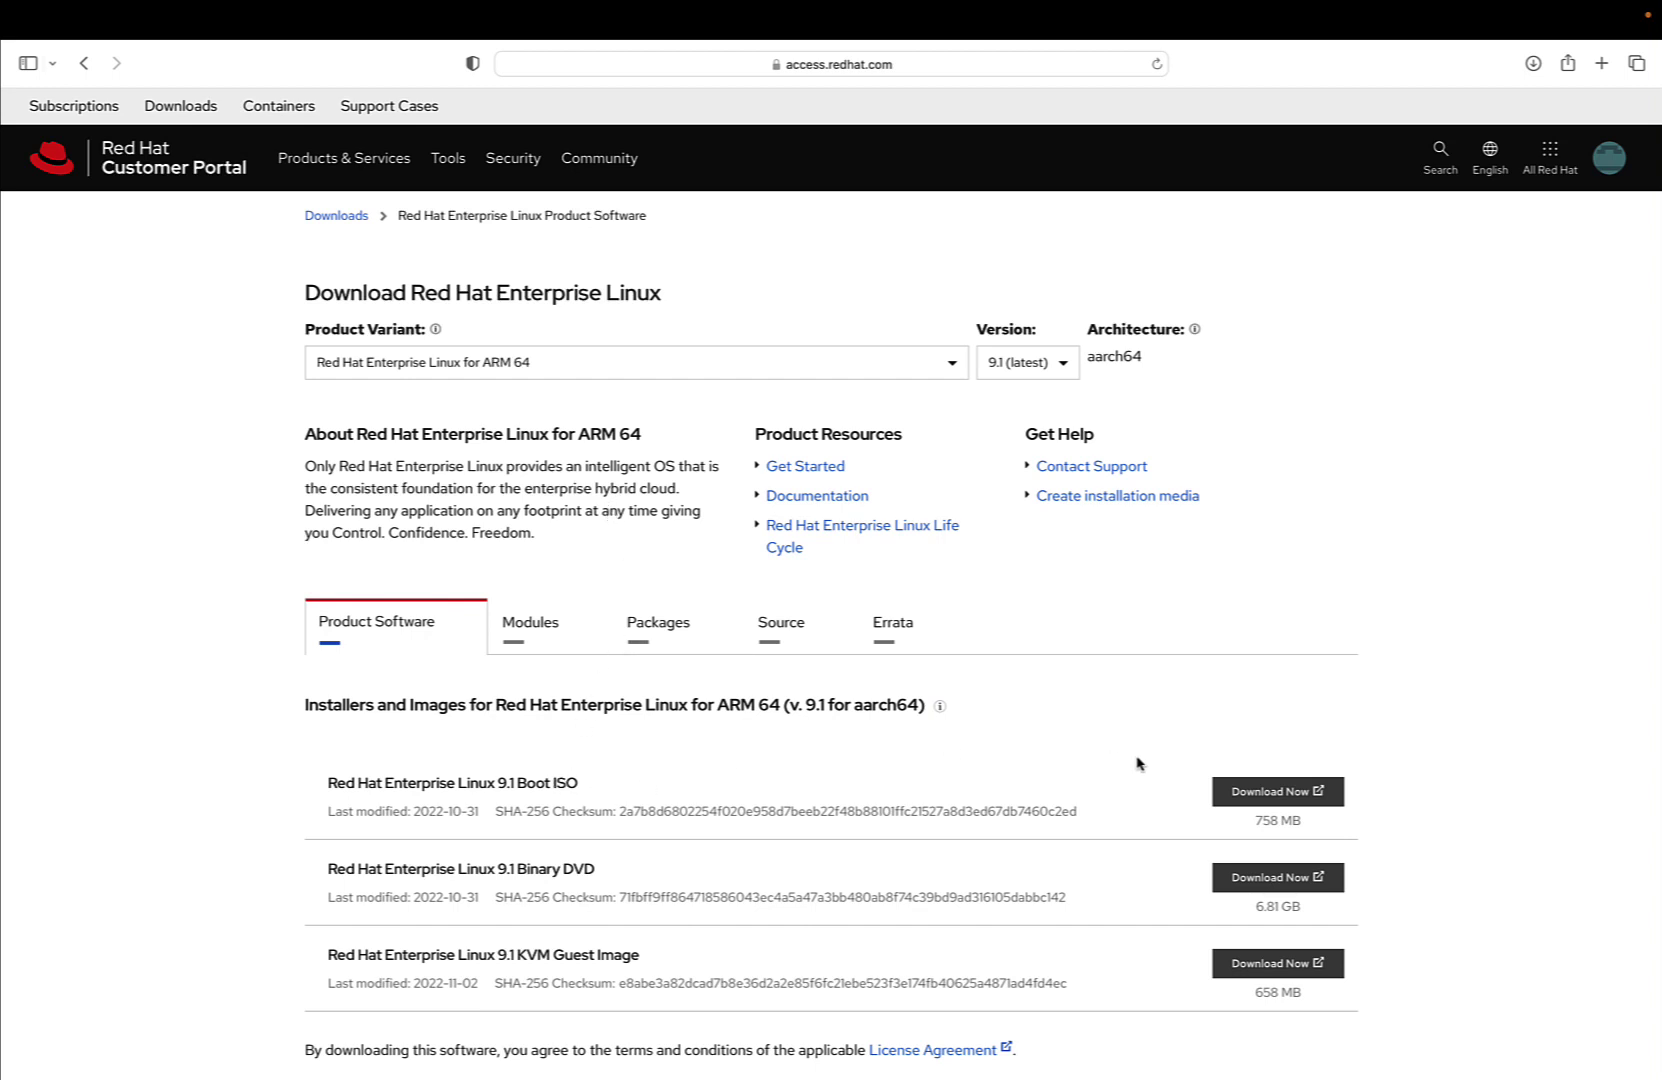
Download the RHEL 9.1 Boot ISO, allowing downloads from access.redhat.com, and check its progress
click(1251, 794)
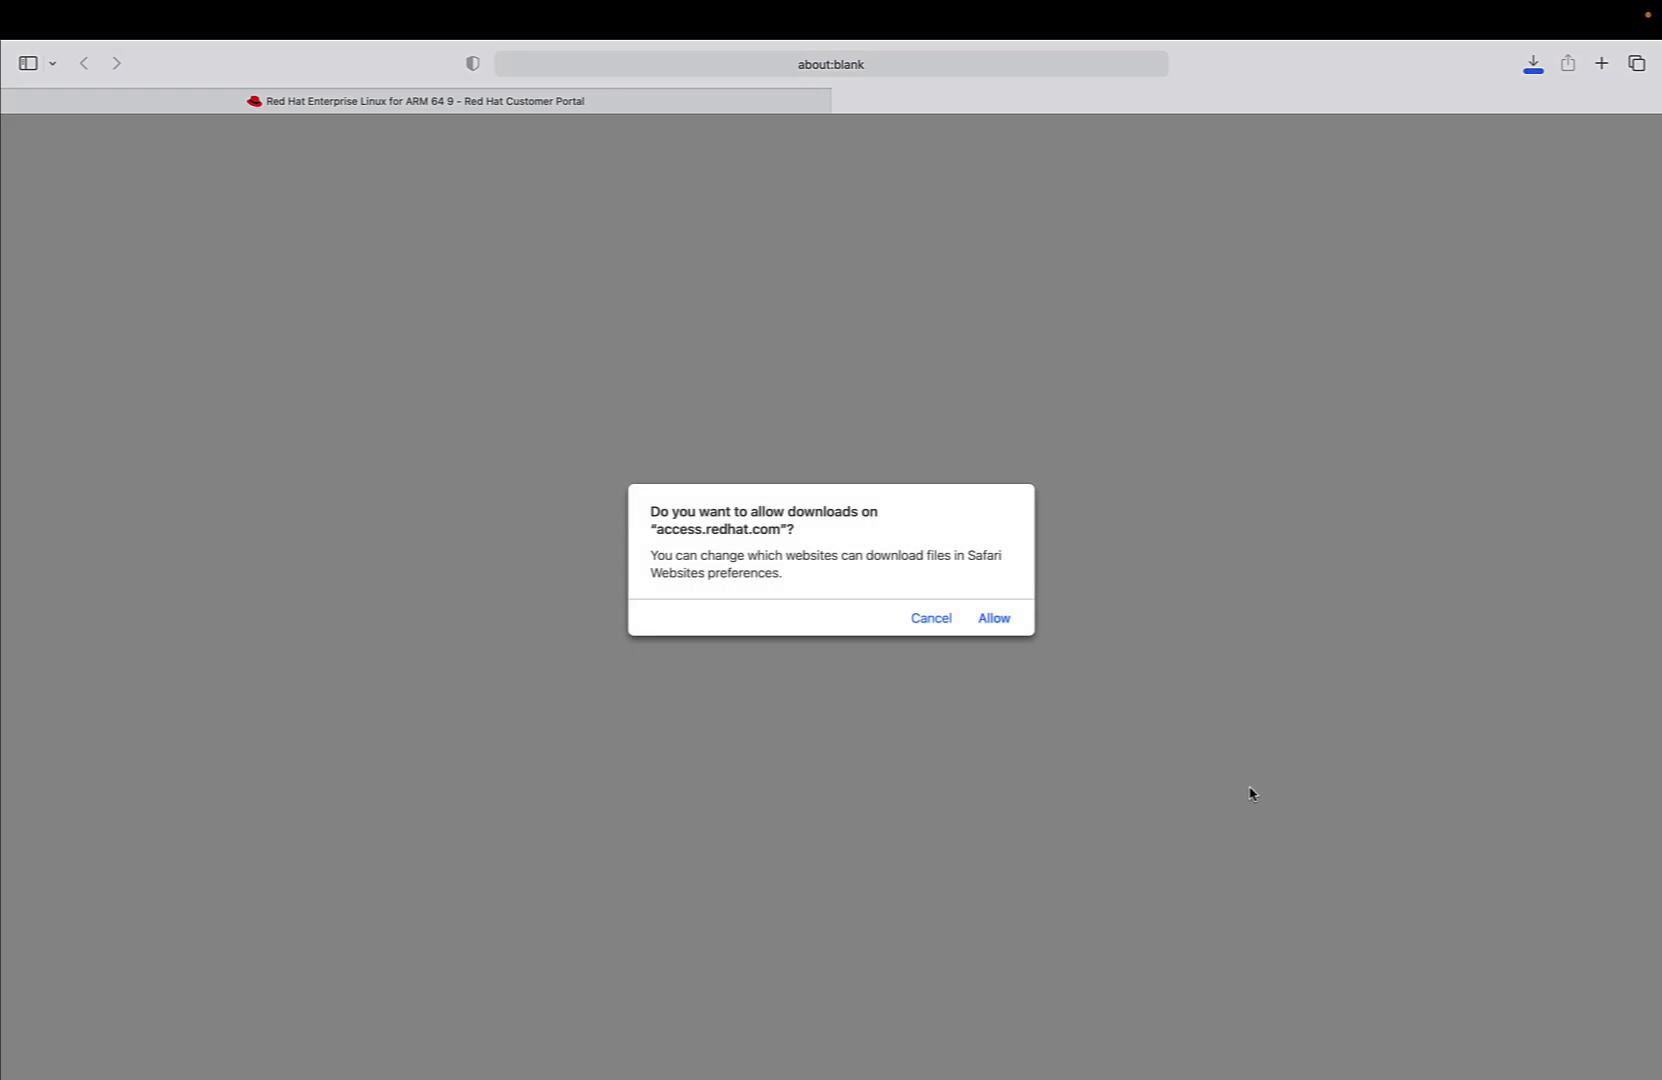
click(998, 628)
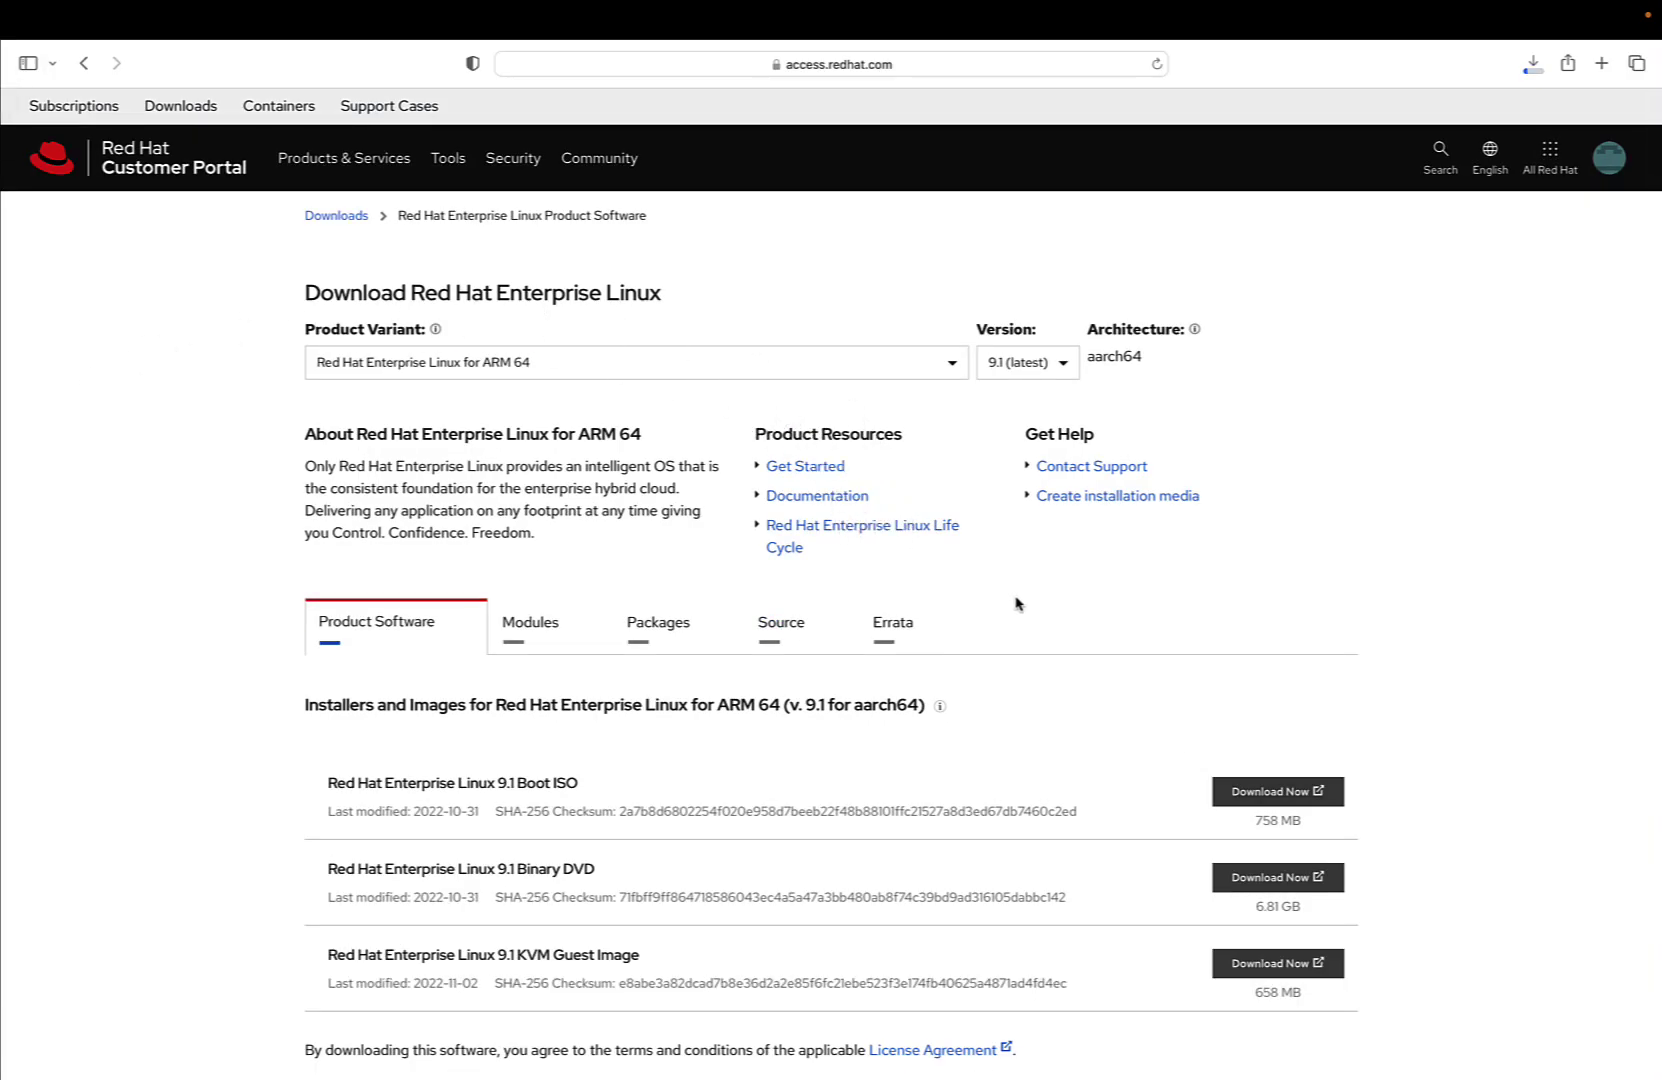
click(1531, 66)
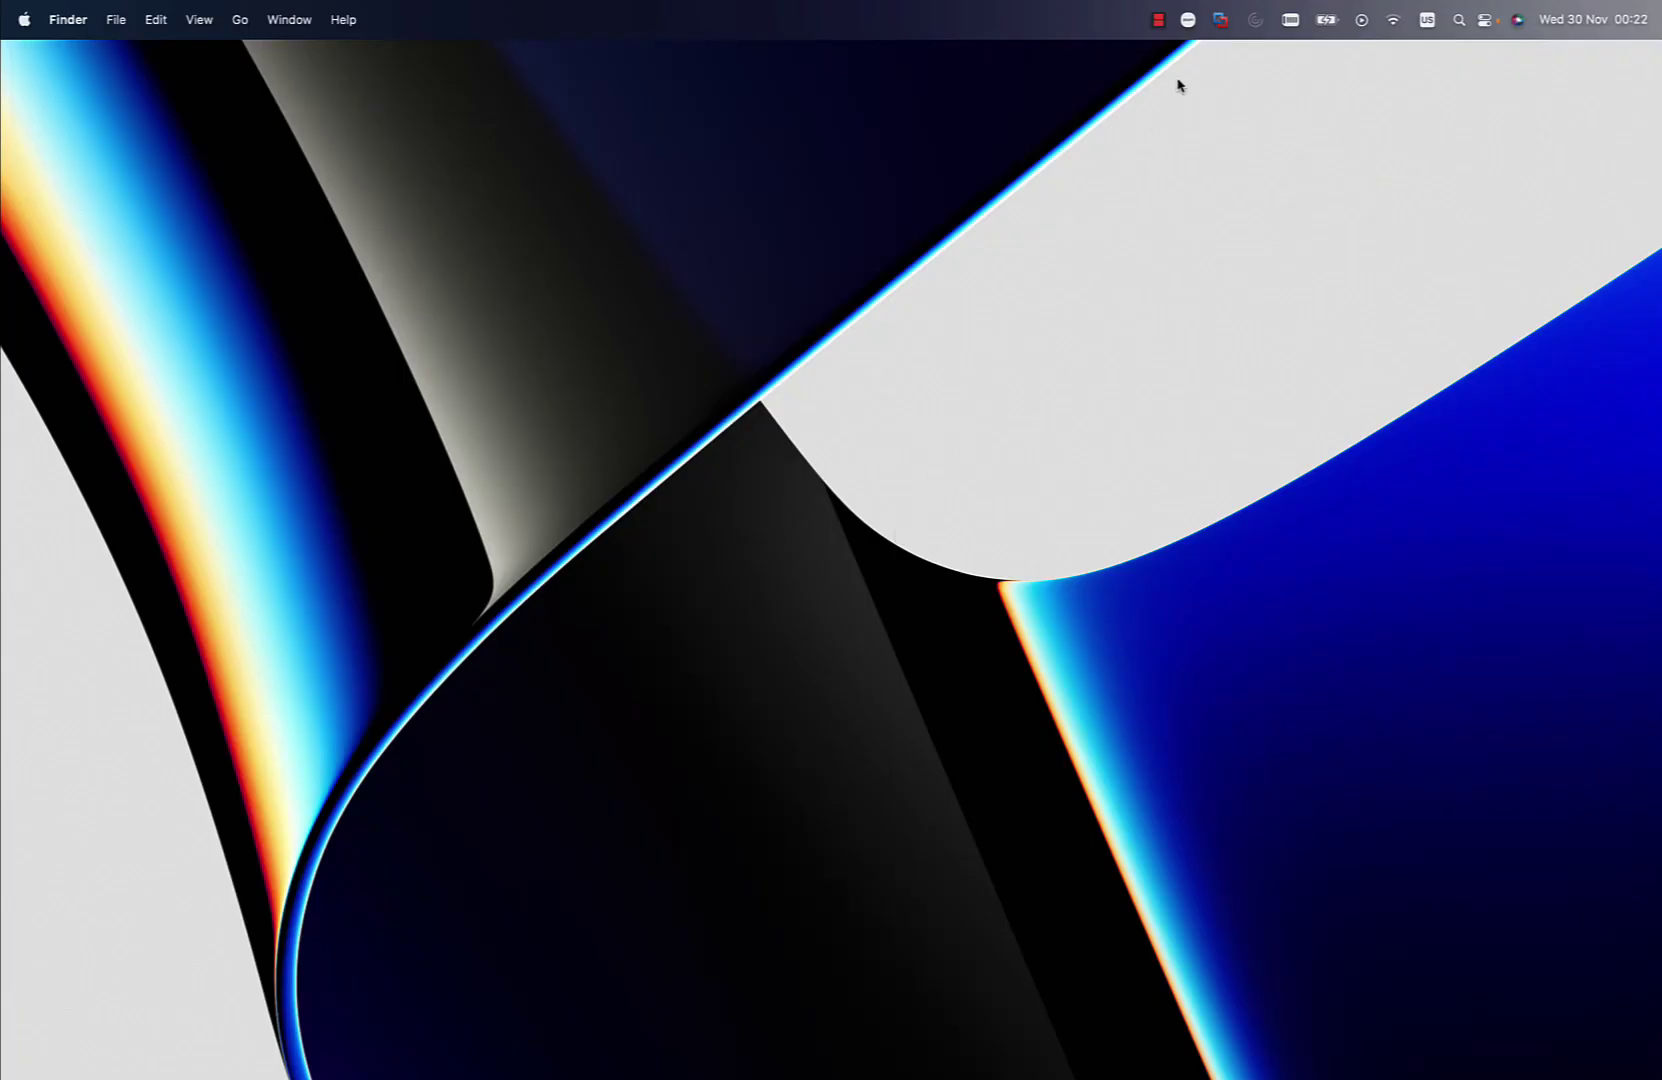
Start a new virtual machine installing from the disc image rhel-baseos-9.1-aarch64-boot.iso
click(1219, 22)
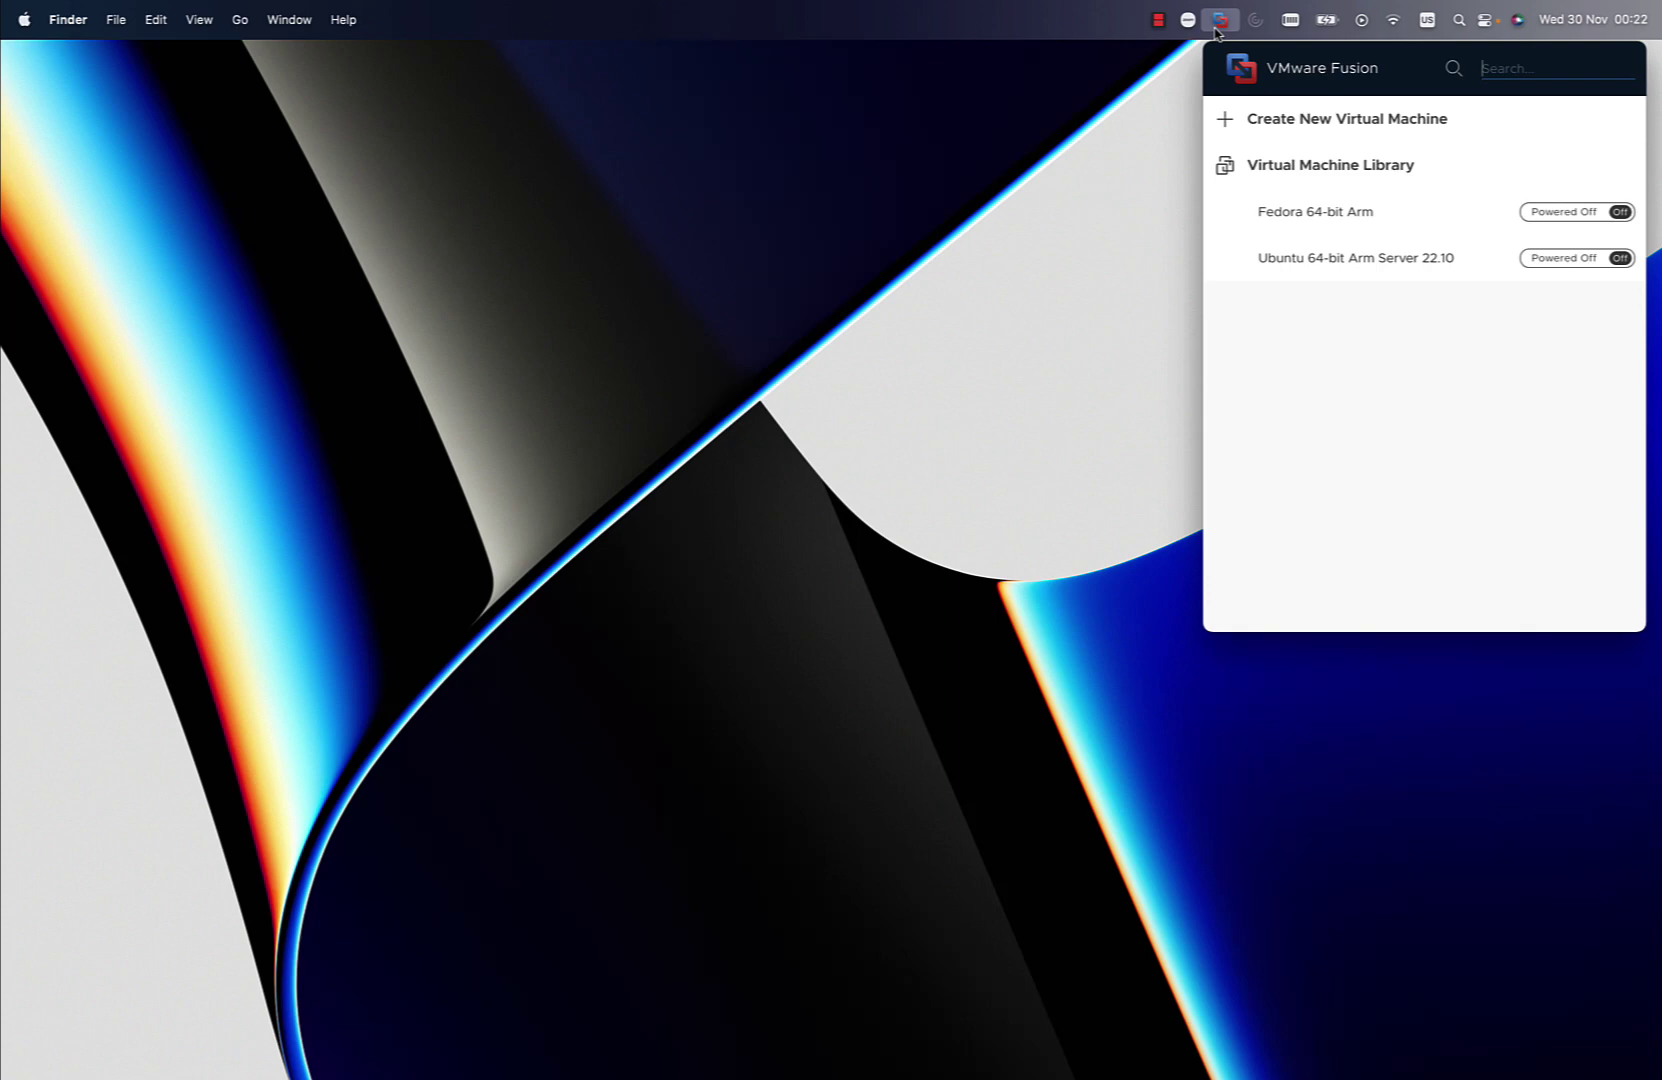
click(1266, 120)
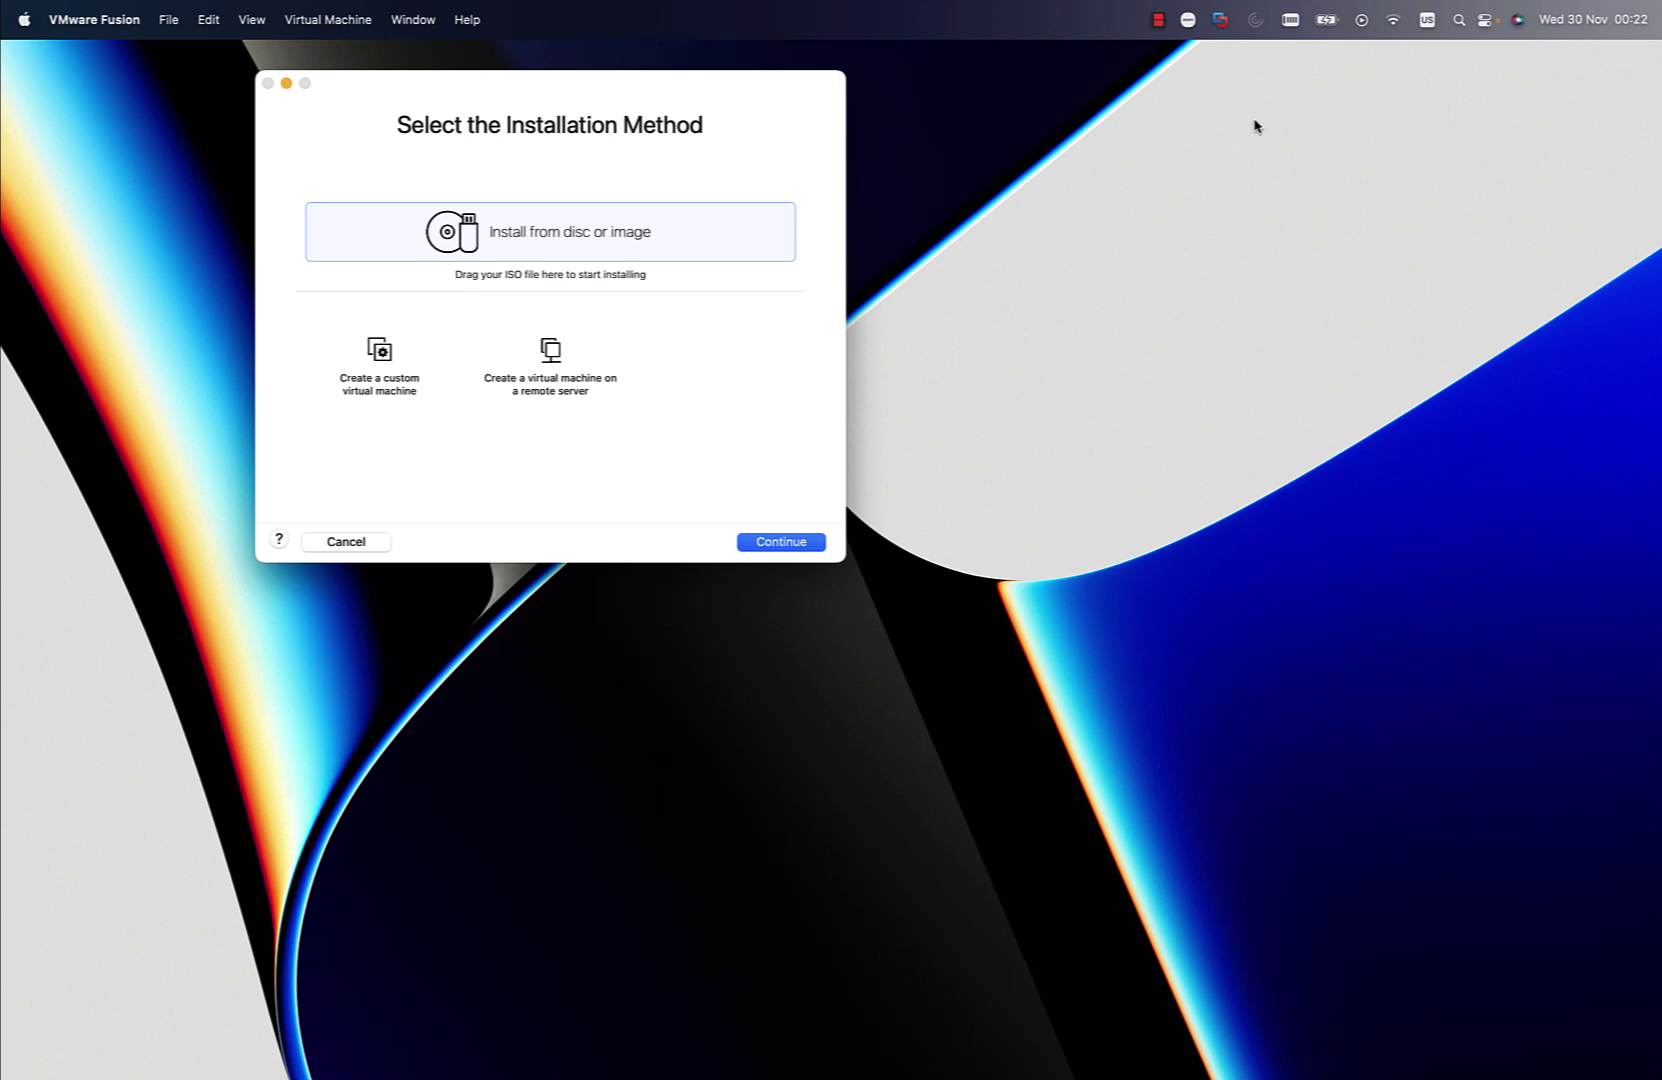
click(780, 541)
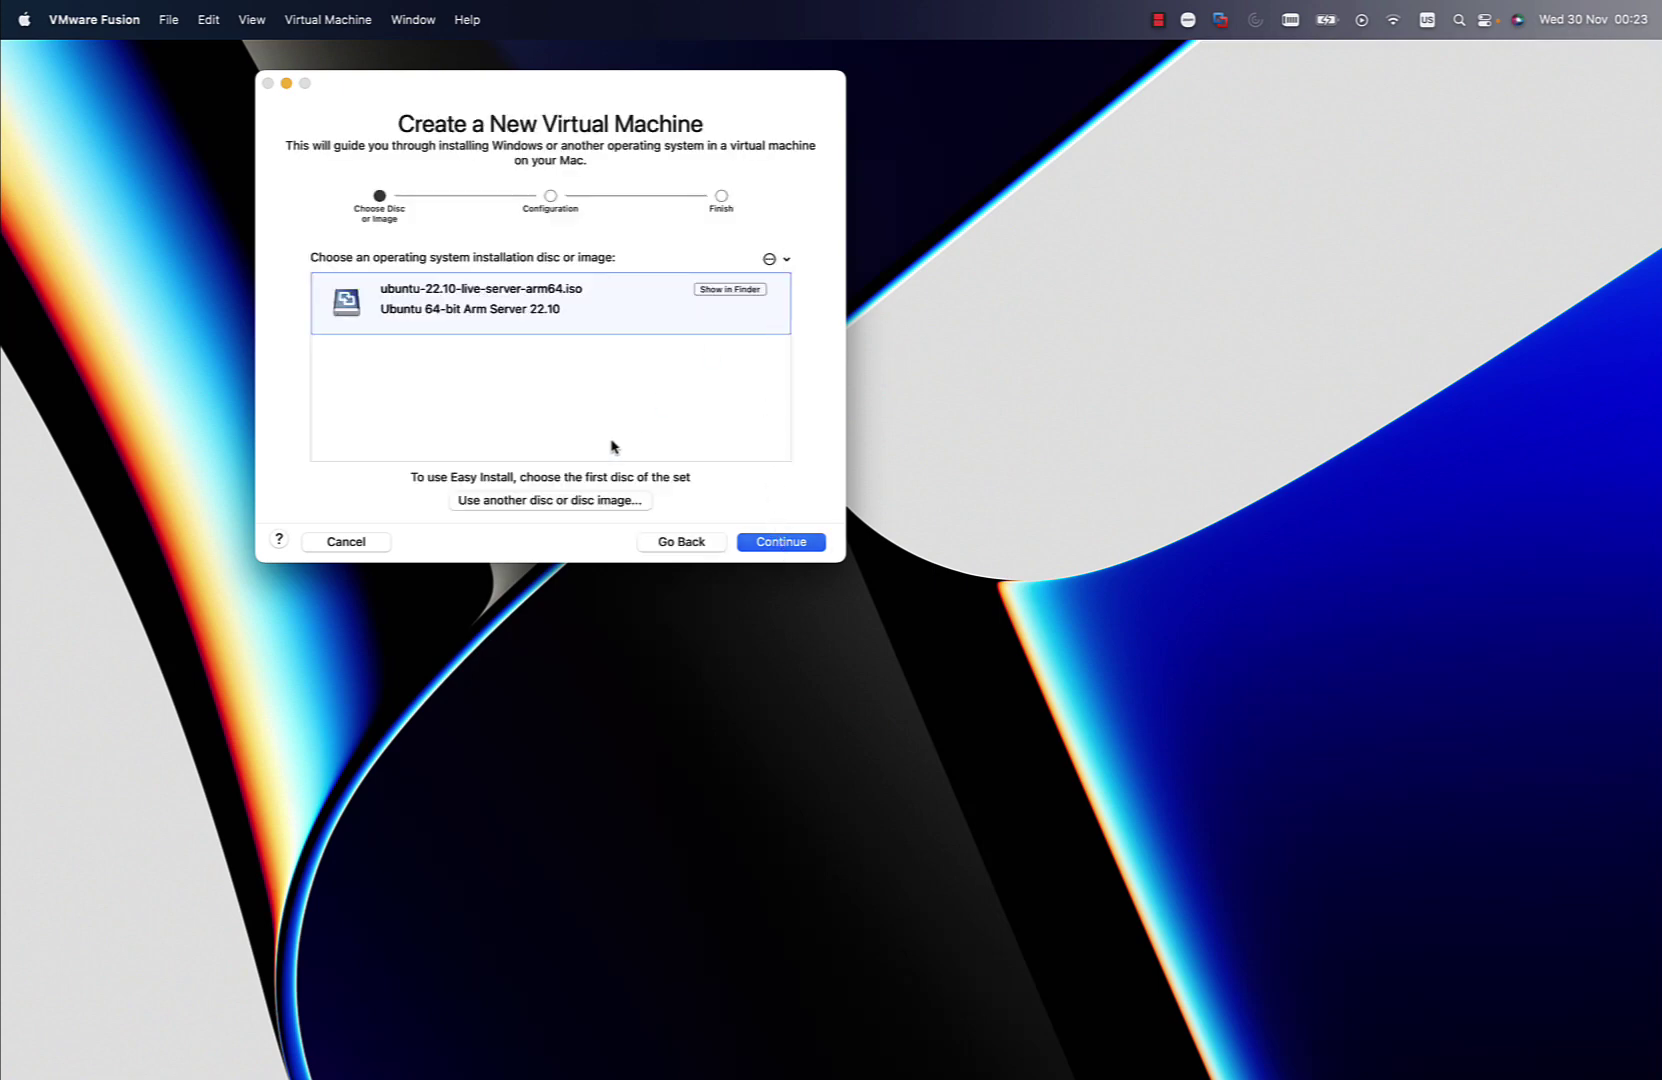
click(575, 502)
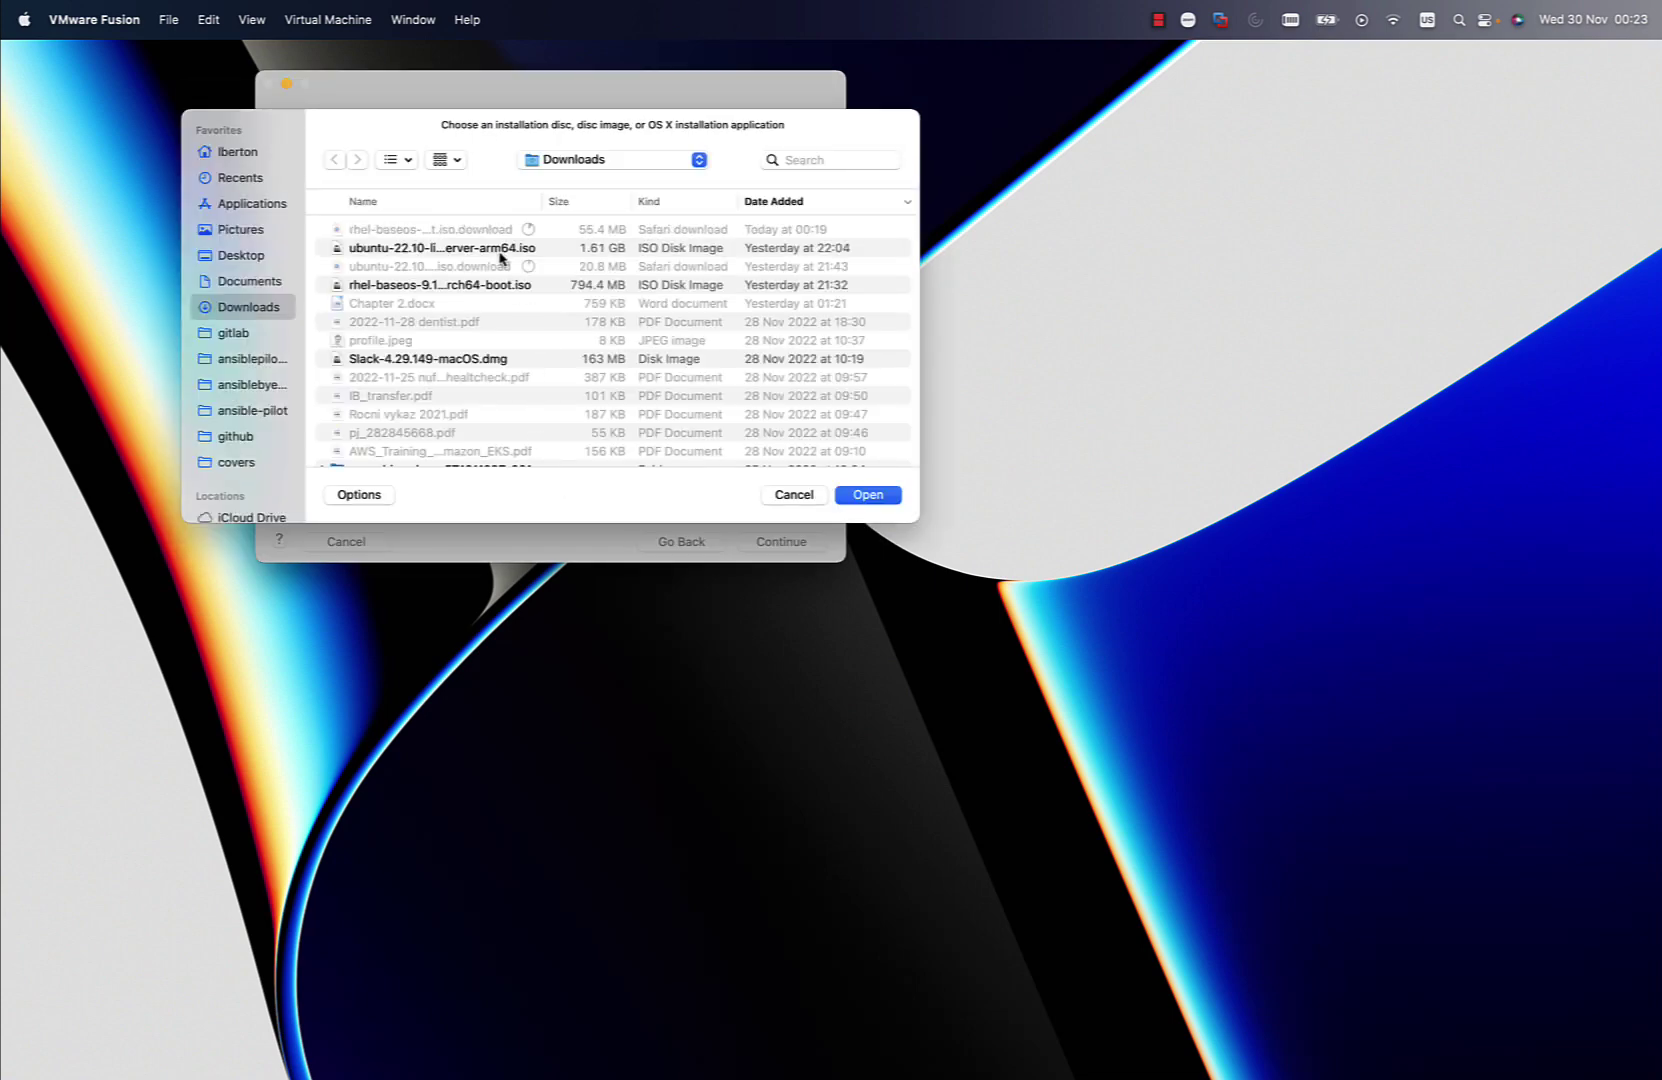
click(490, 287)
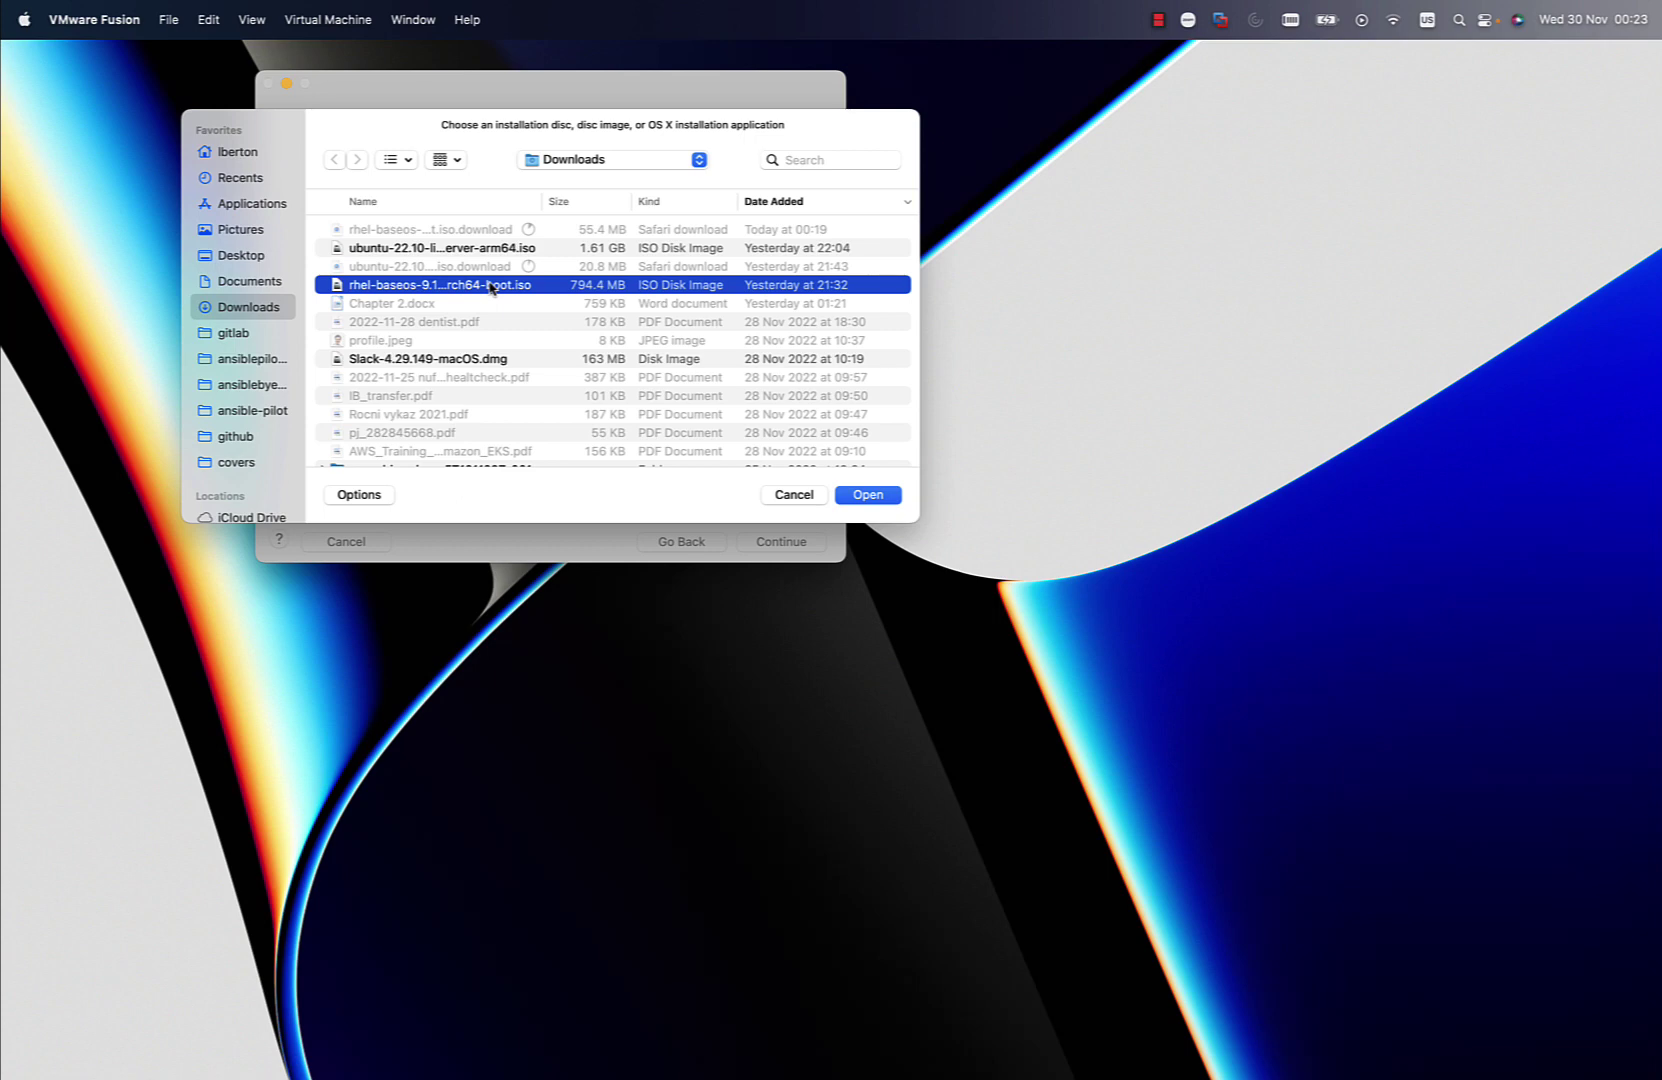
double_click(490, 287)
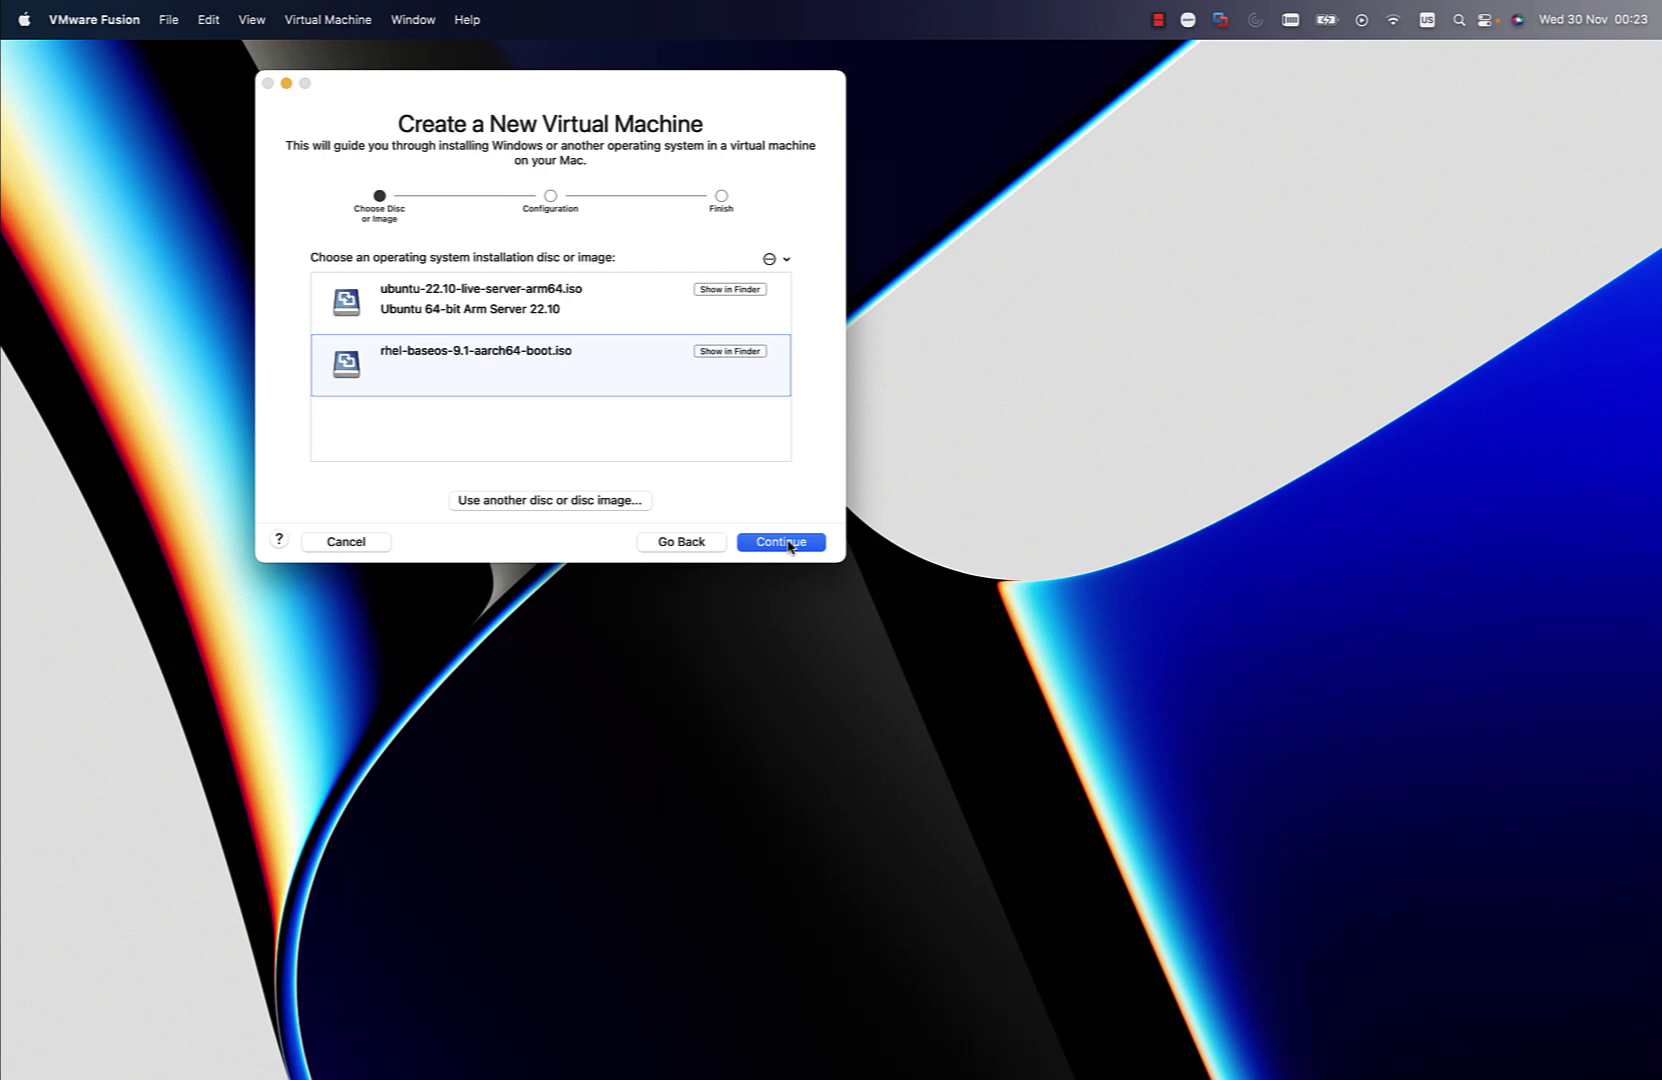
click(788, 543)
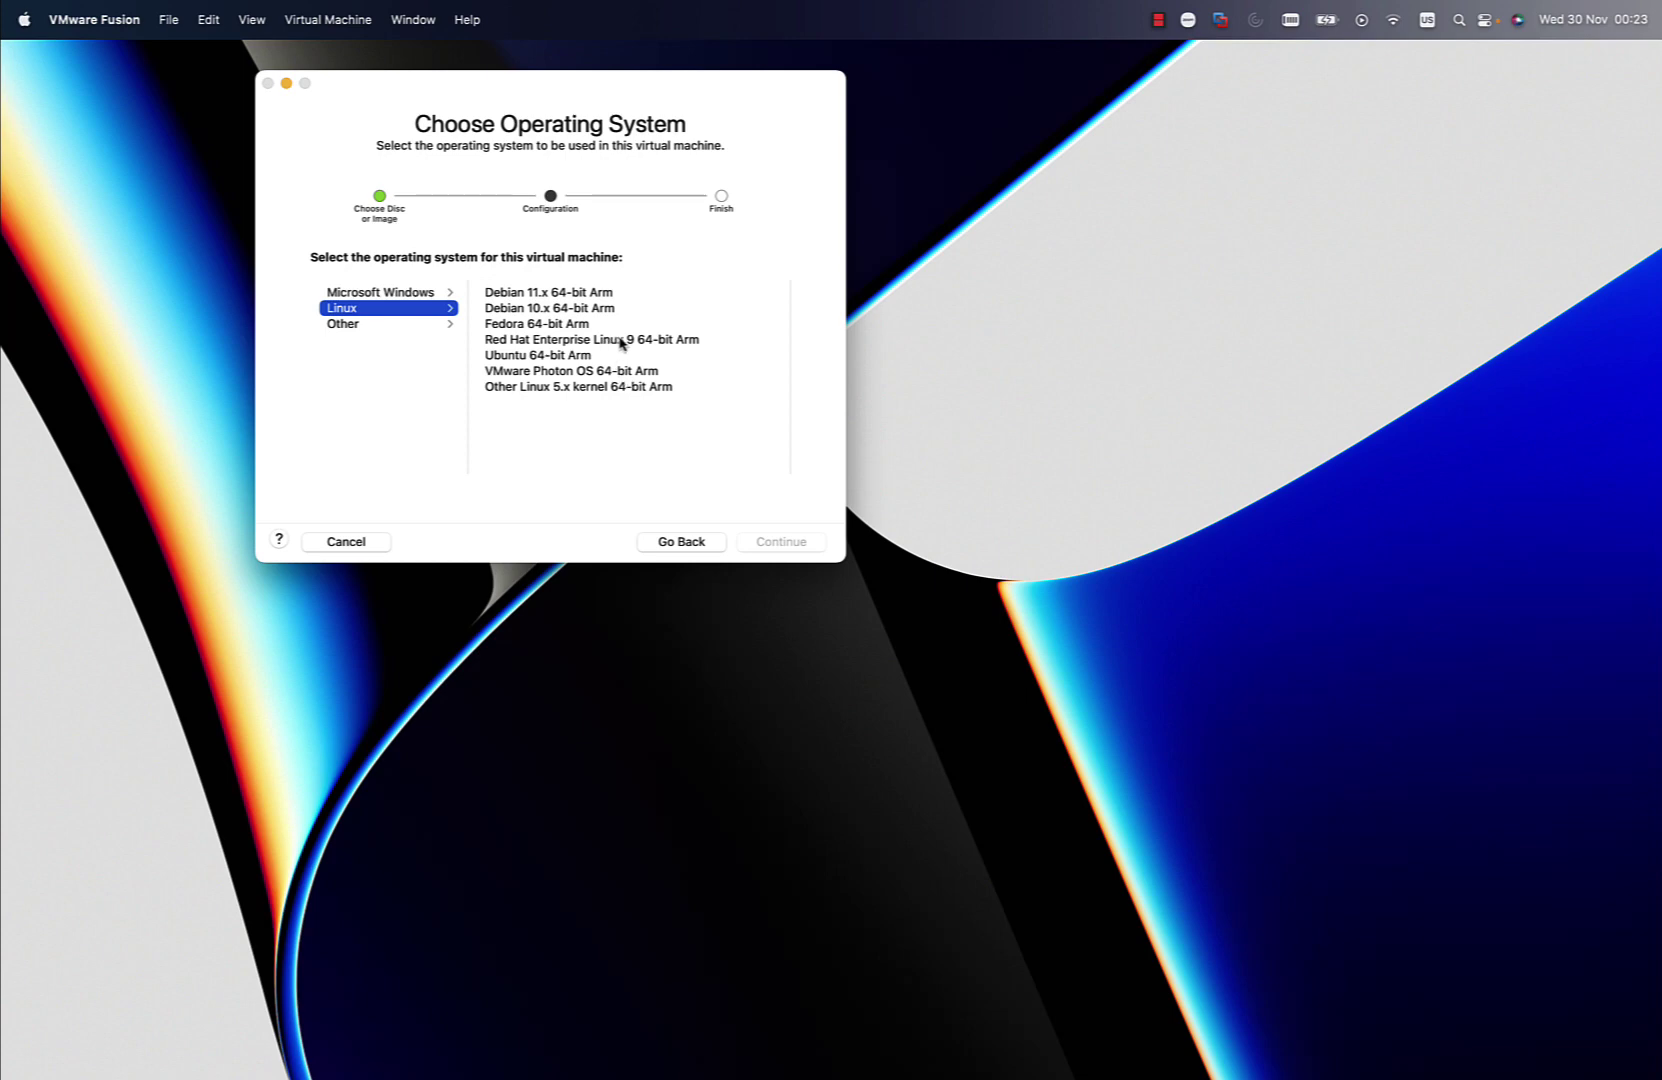
Choose Red Hat Enterprise Linux 9 64-bit Arm as the guest, opt to customize settings, and save the VM
click(622, 345)
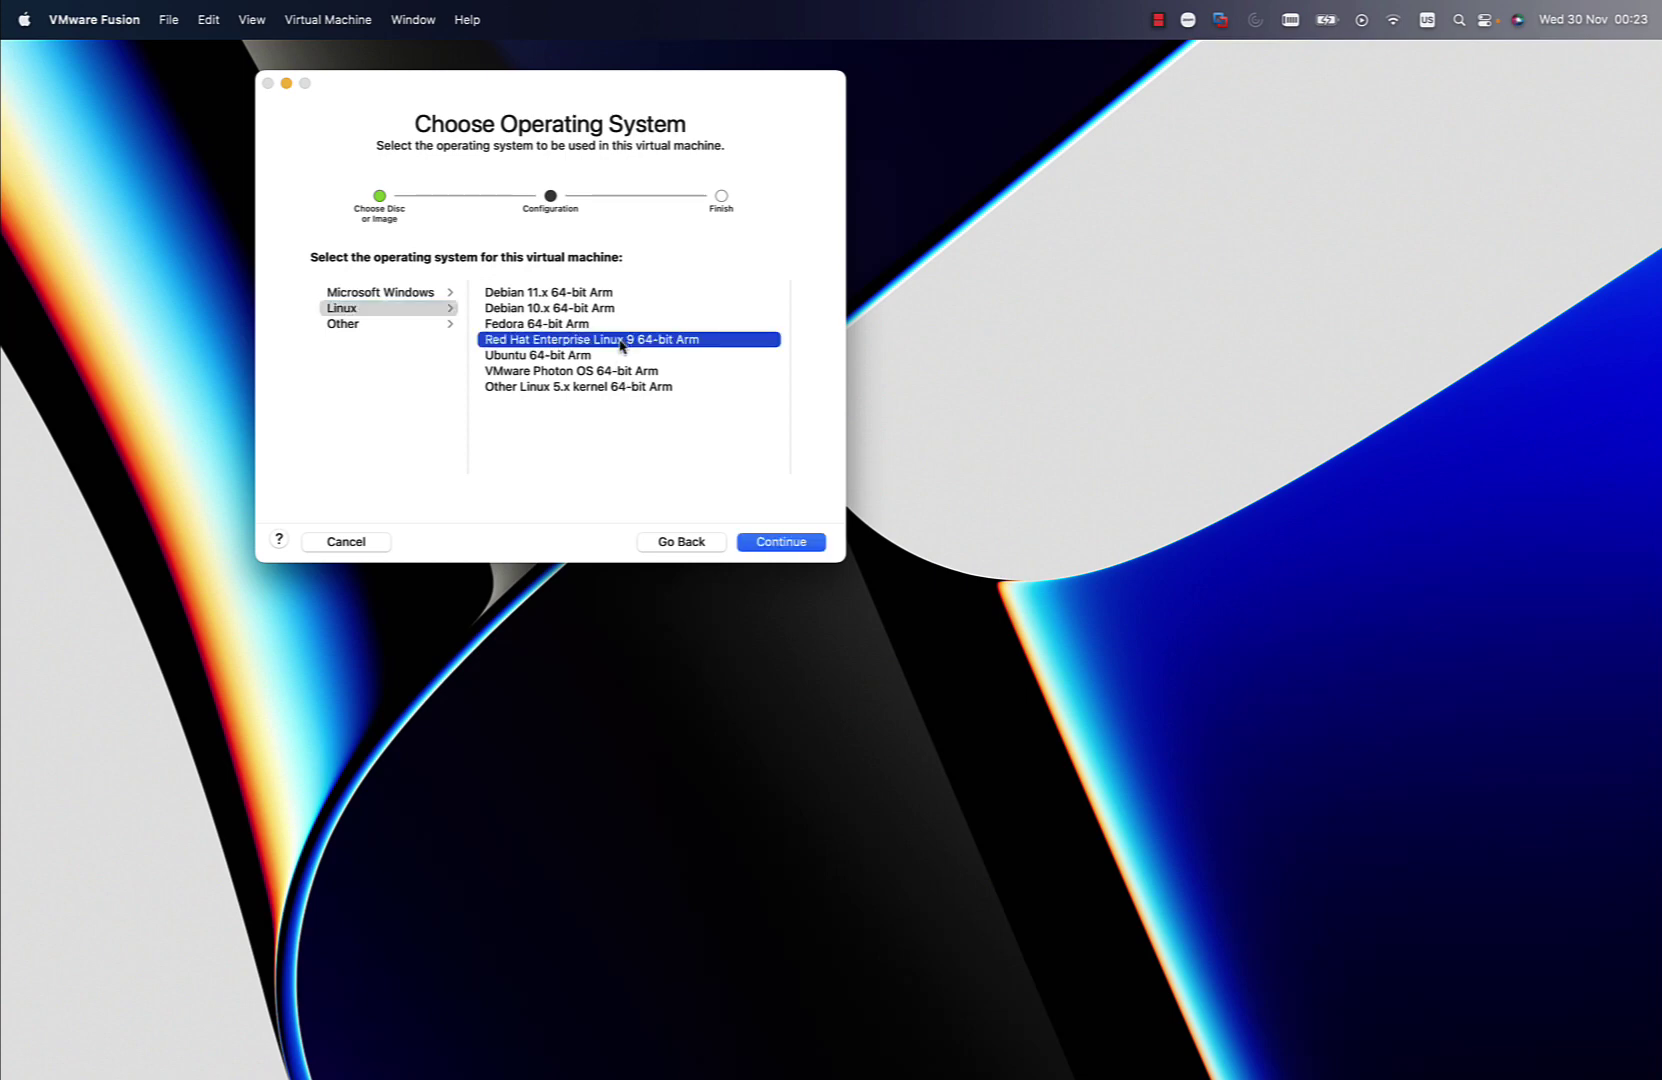
click(806, 546)
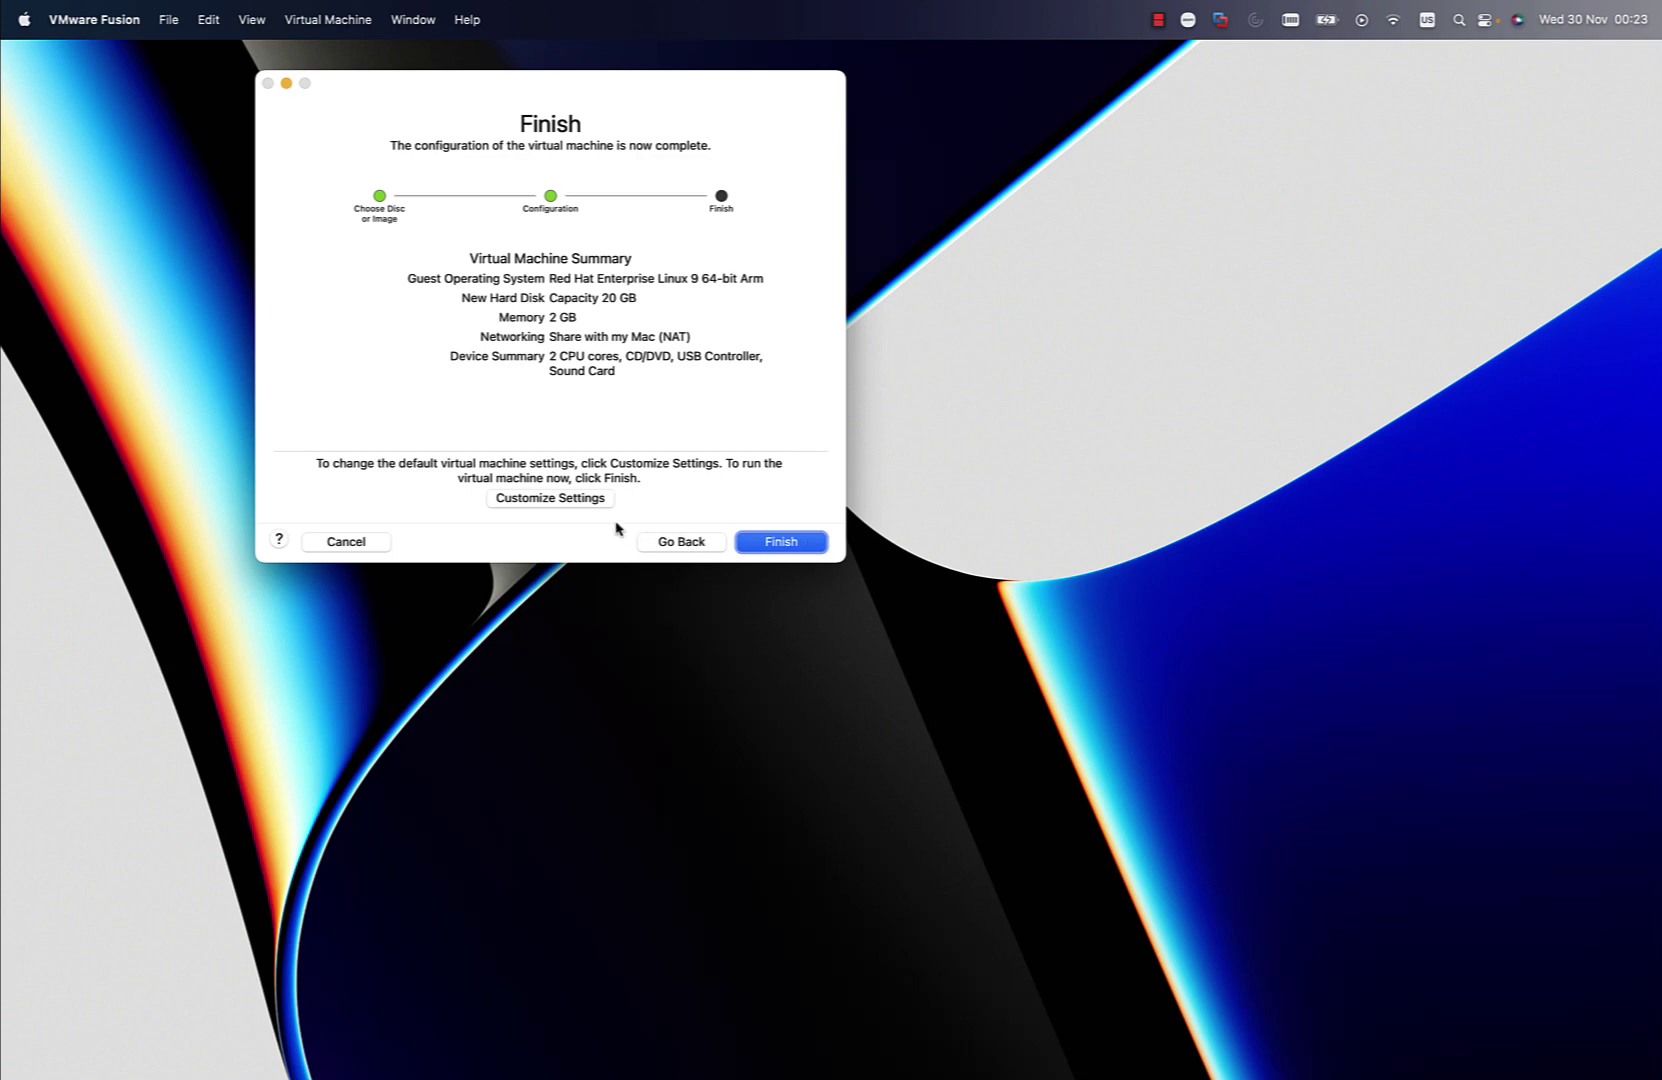
click(550, 498)
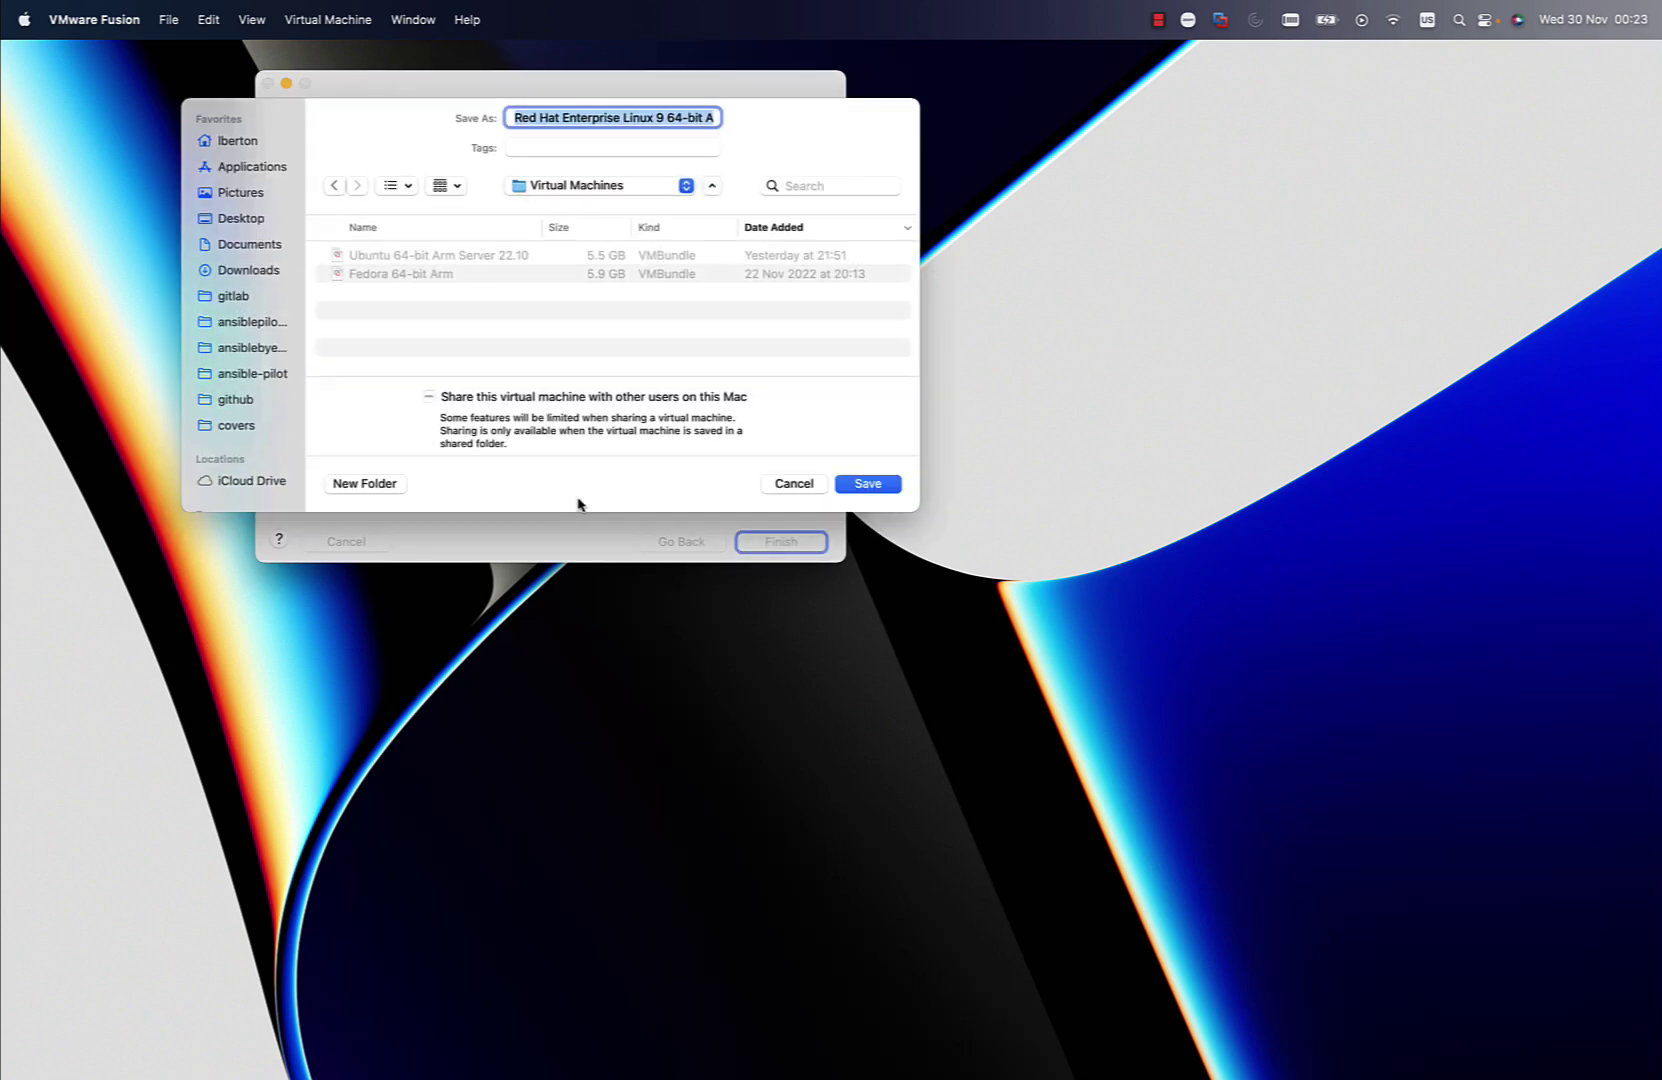
click(884, 497)
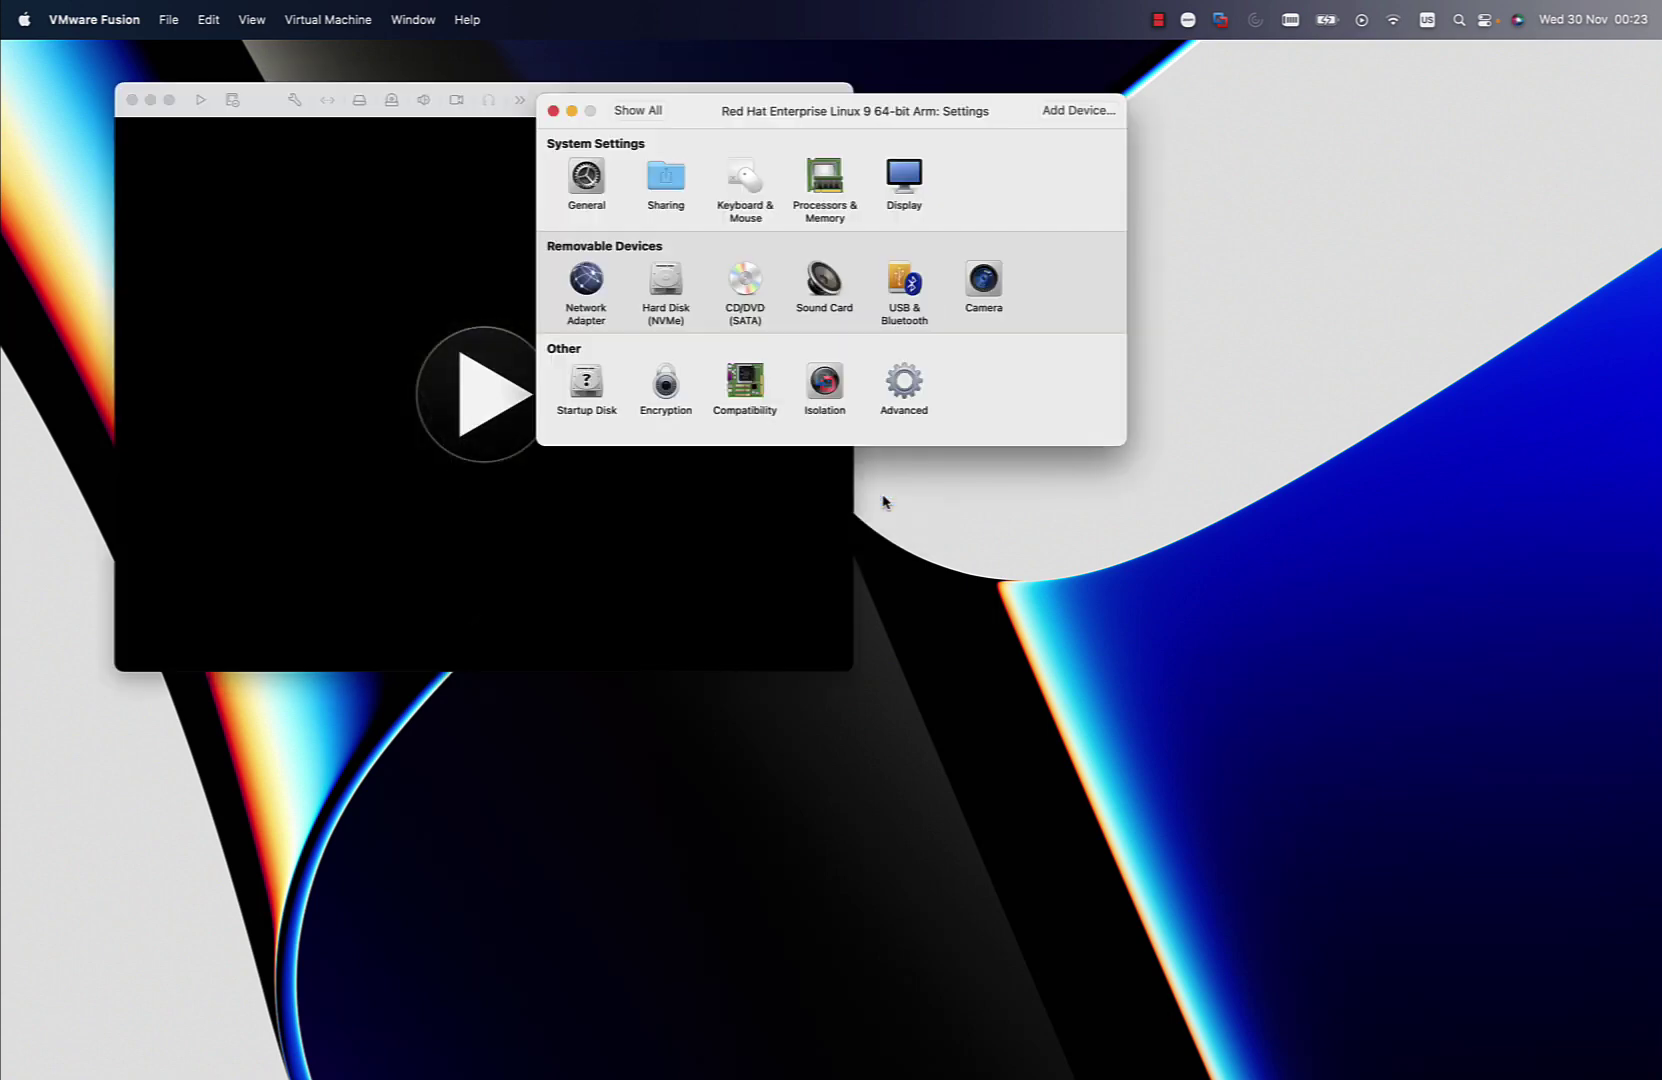
Set the VM to 4 processor cores and 4096 MB of memory
click(824, 196)
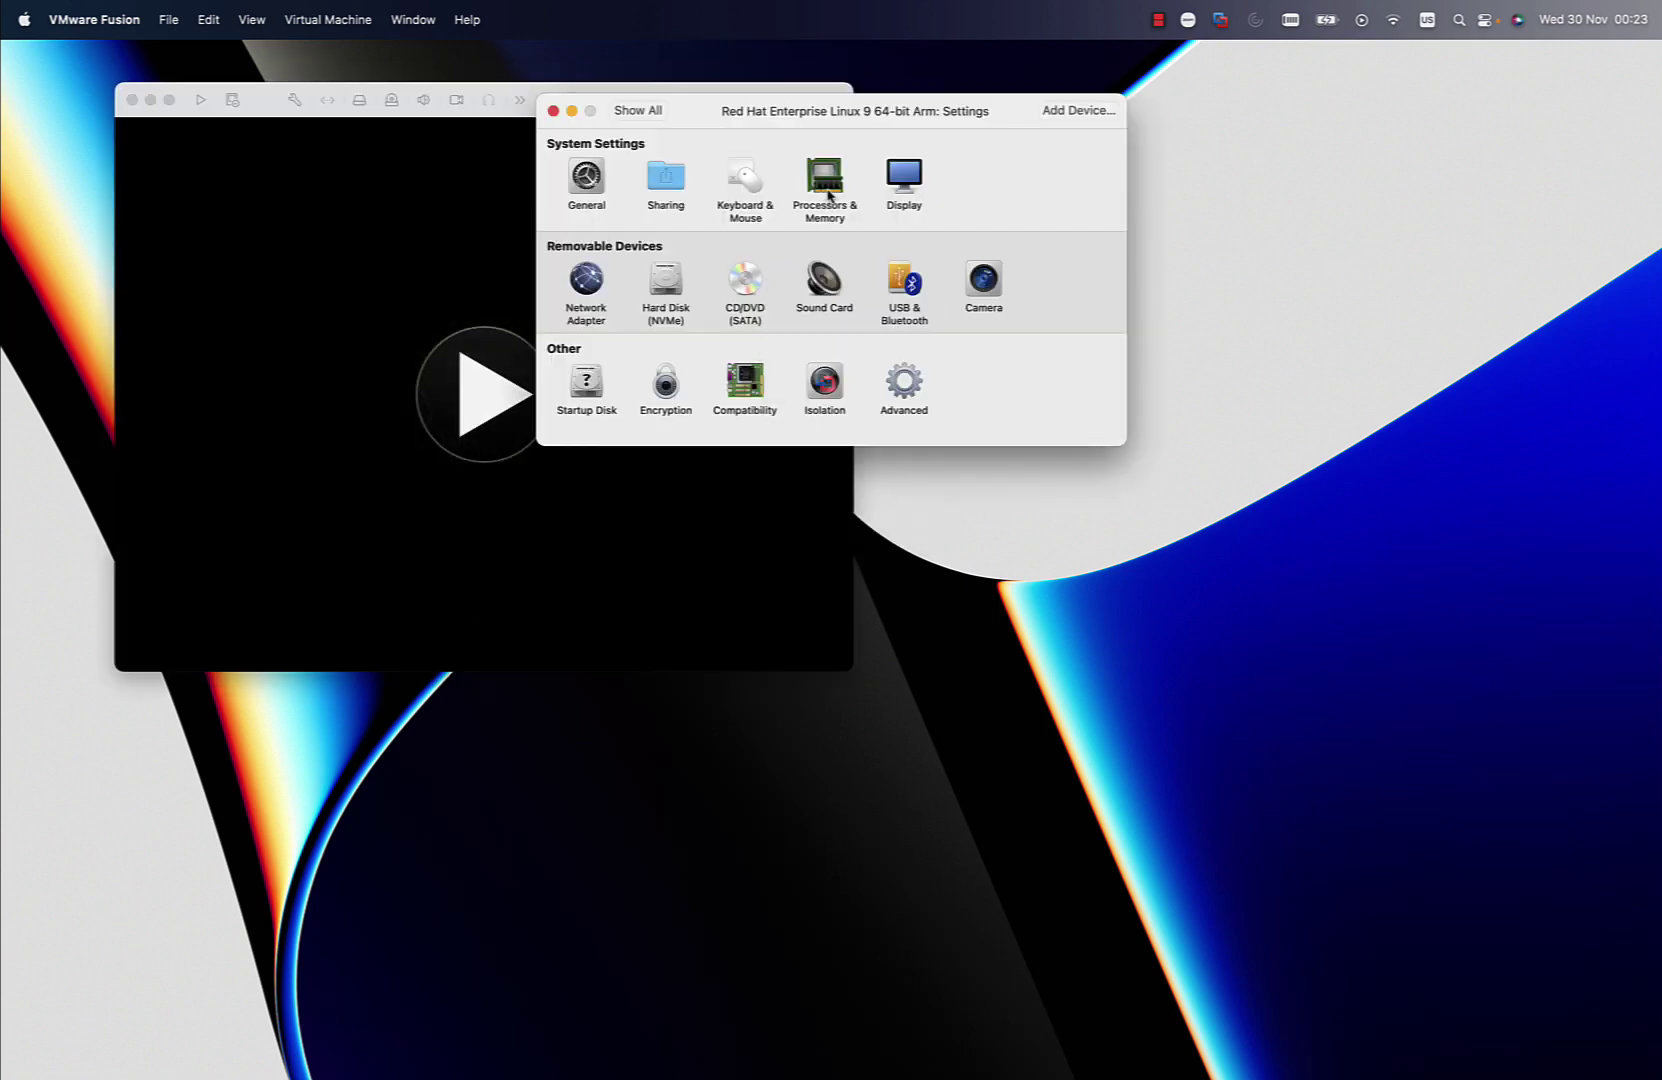
click(806, 187)
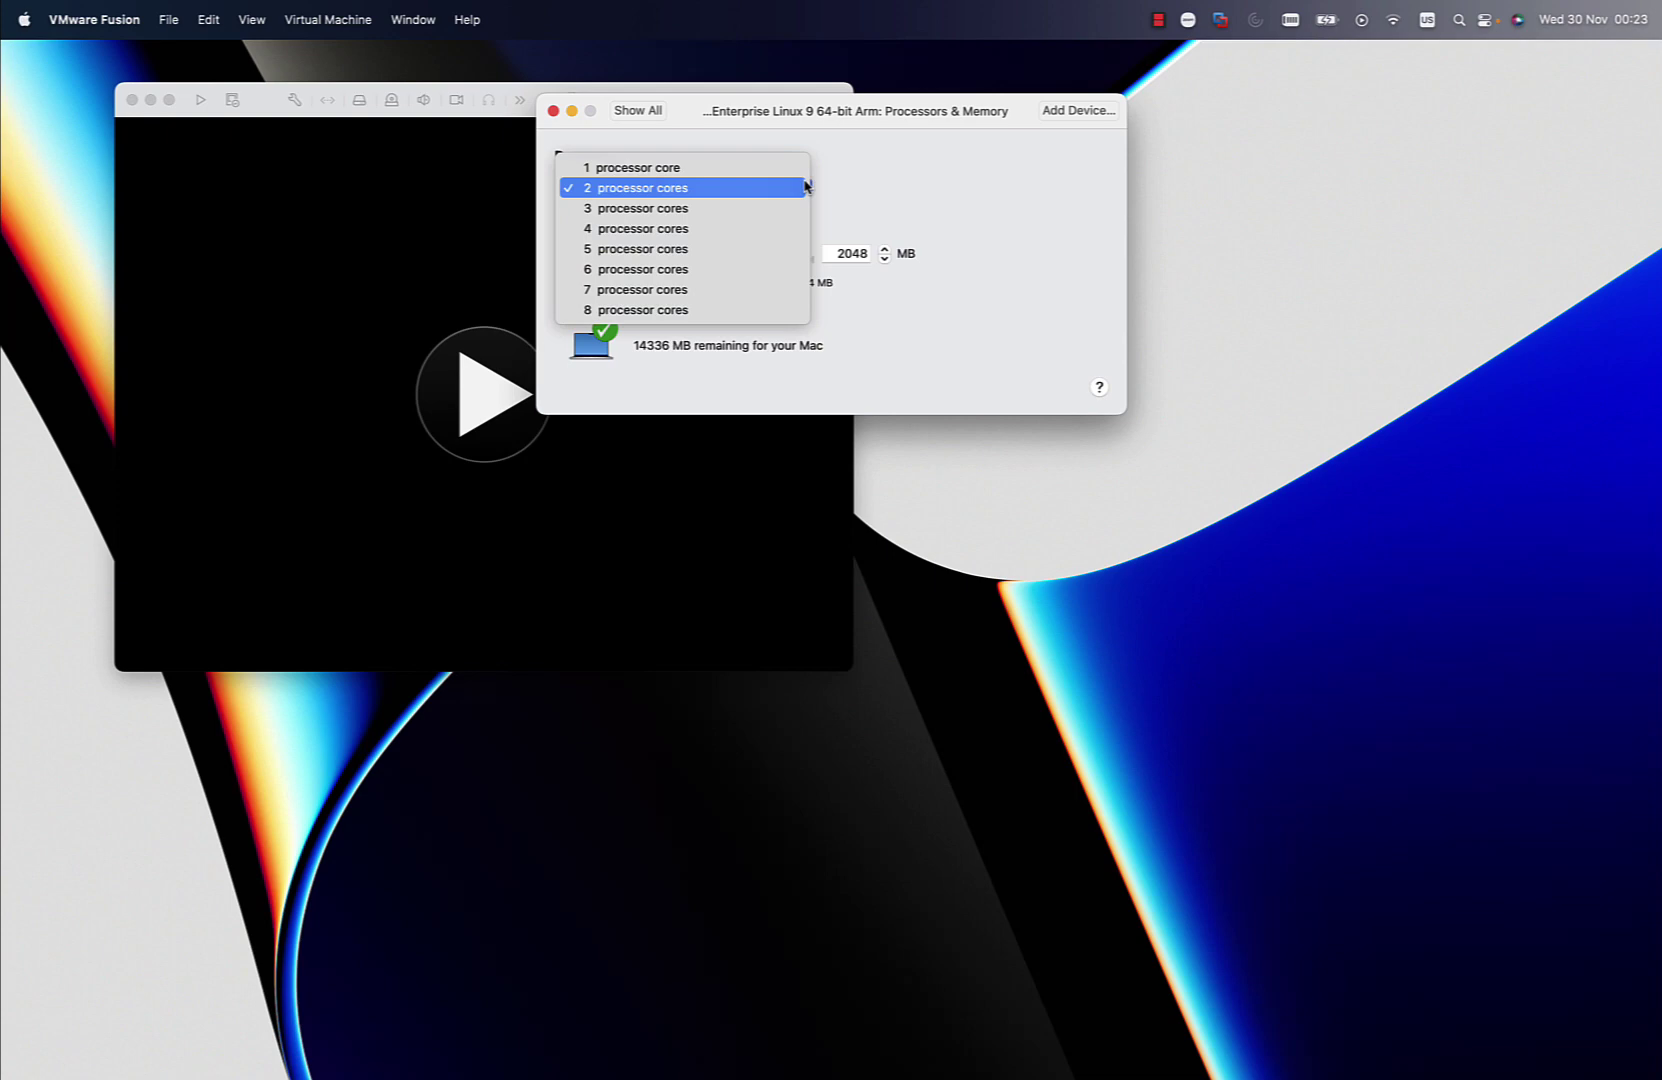
click(801, 229)
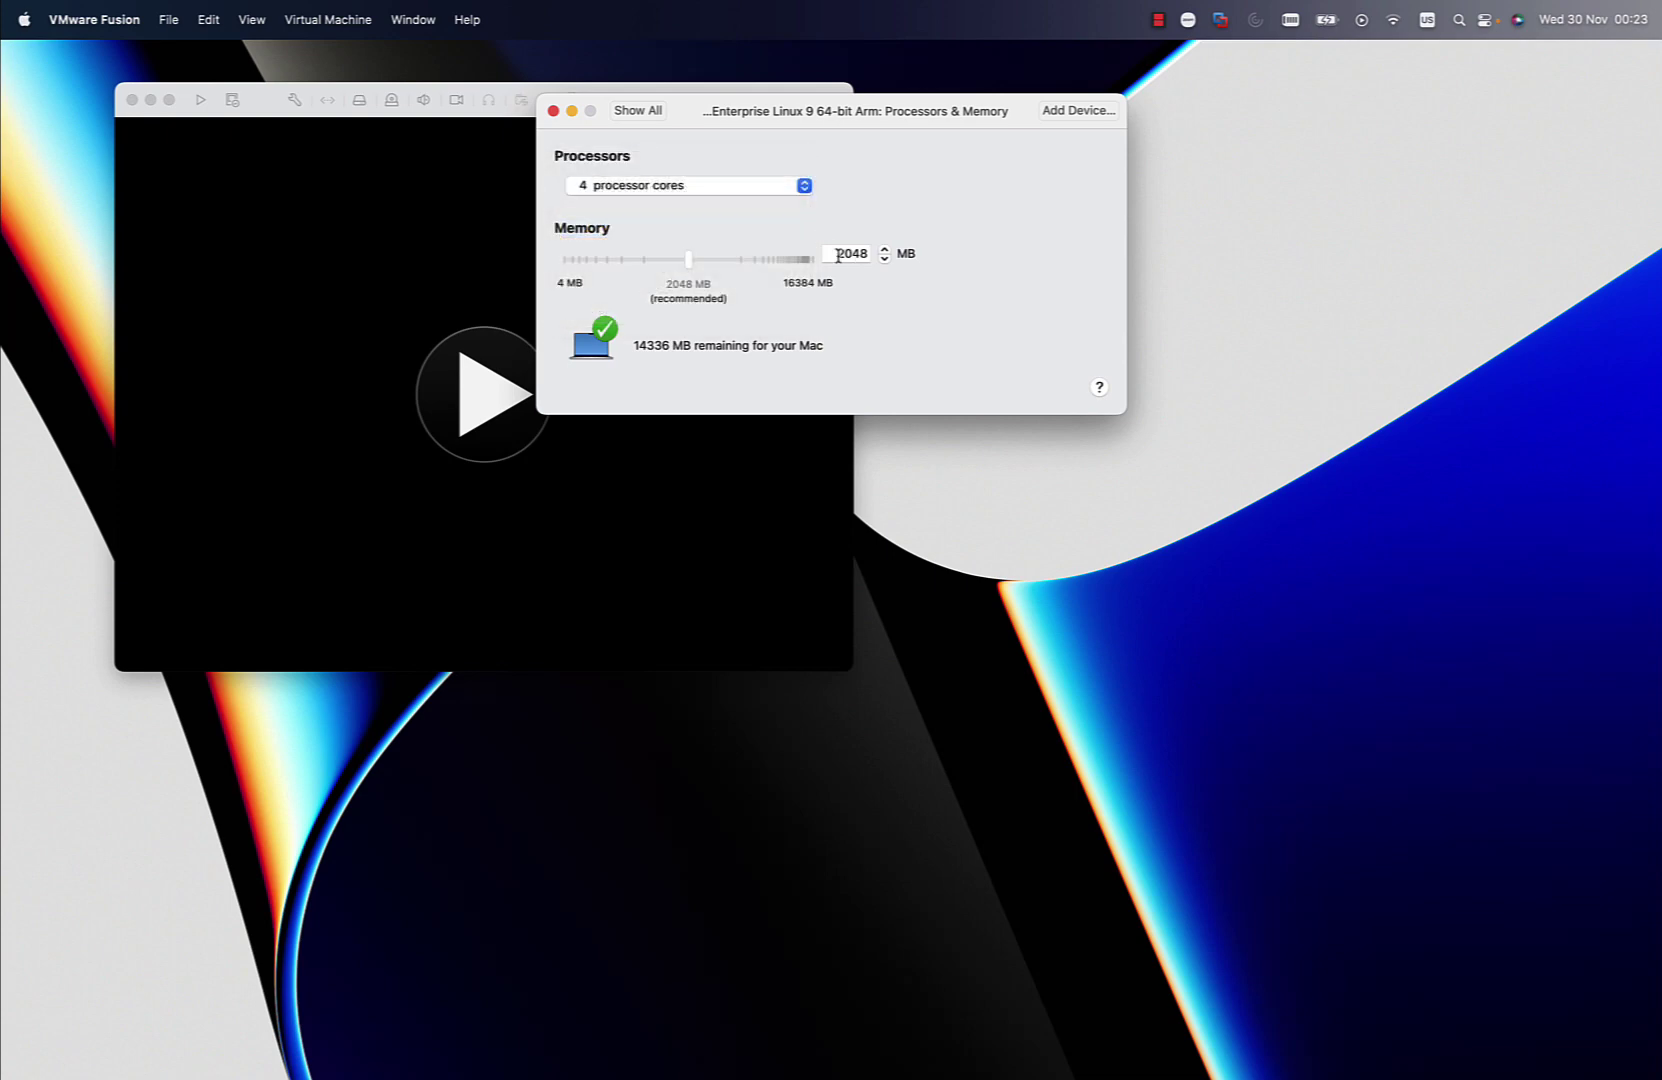
double_click(838, 256)
text(4096)
Close the VM settings, then move the VM window higher and enlarge it
click(642, 111)
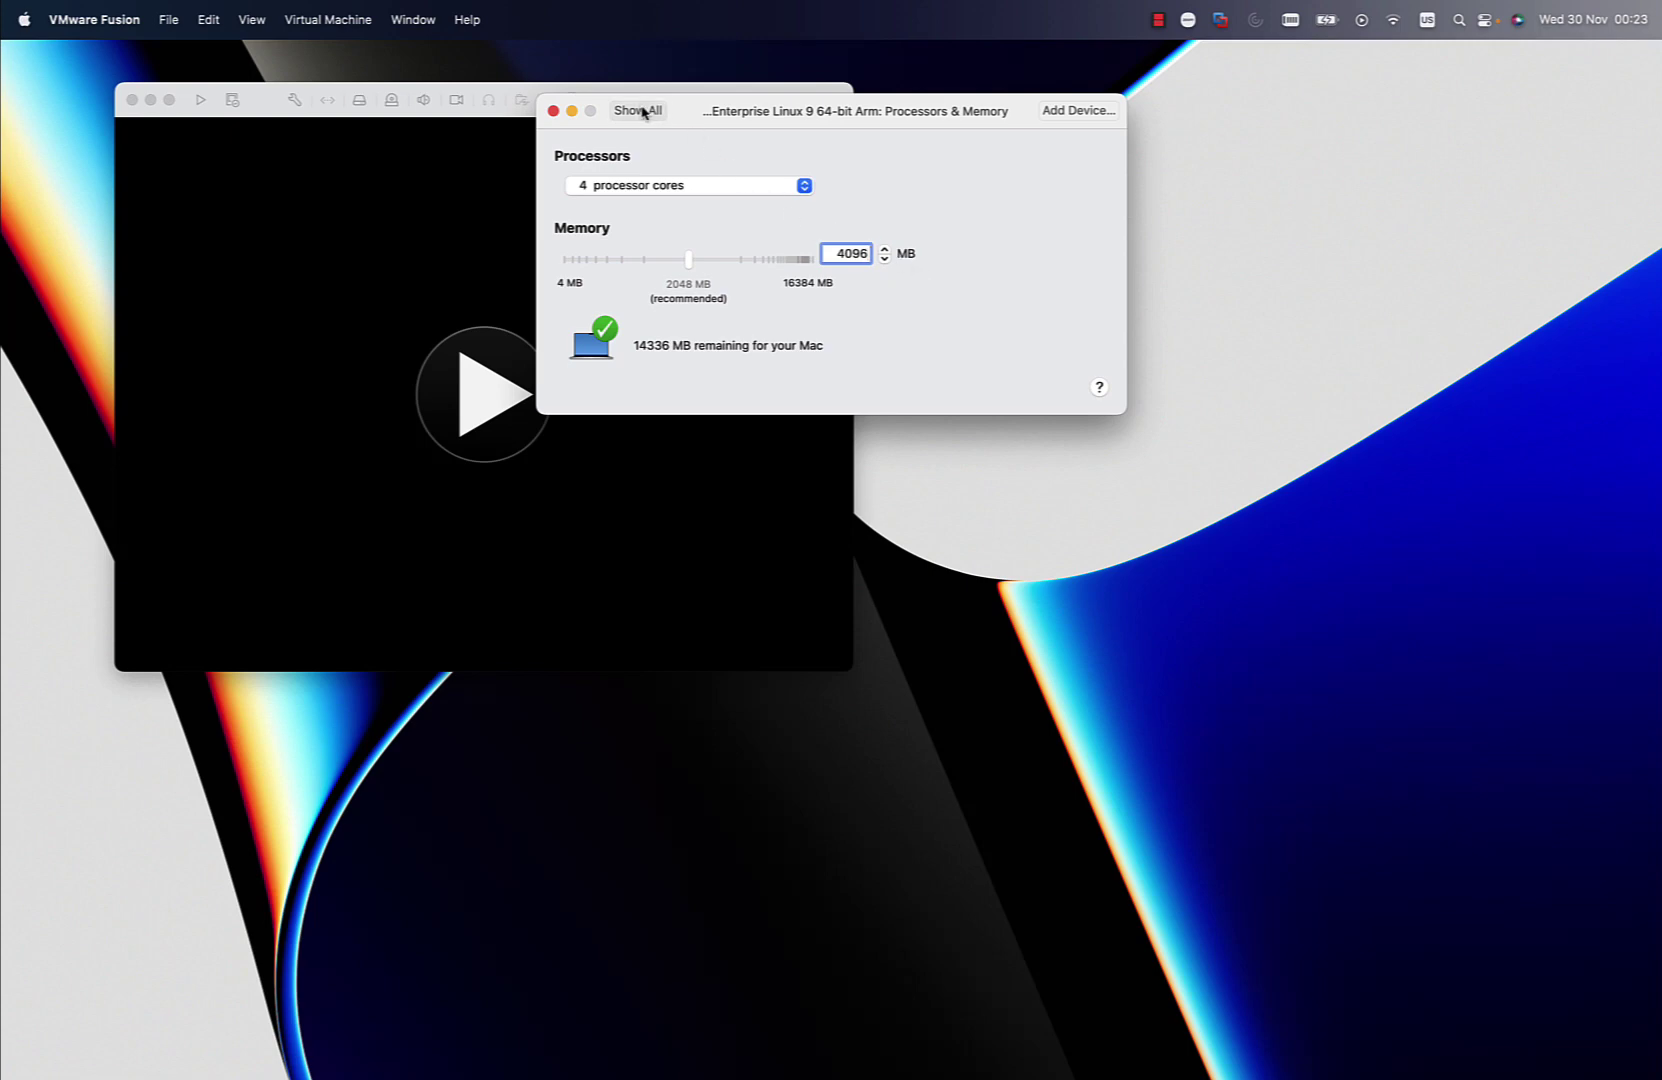
click(553, 111)
drag(556, 100, 553, 59)
drag(850, 631, 1447, 1079)
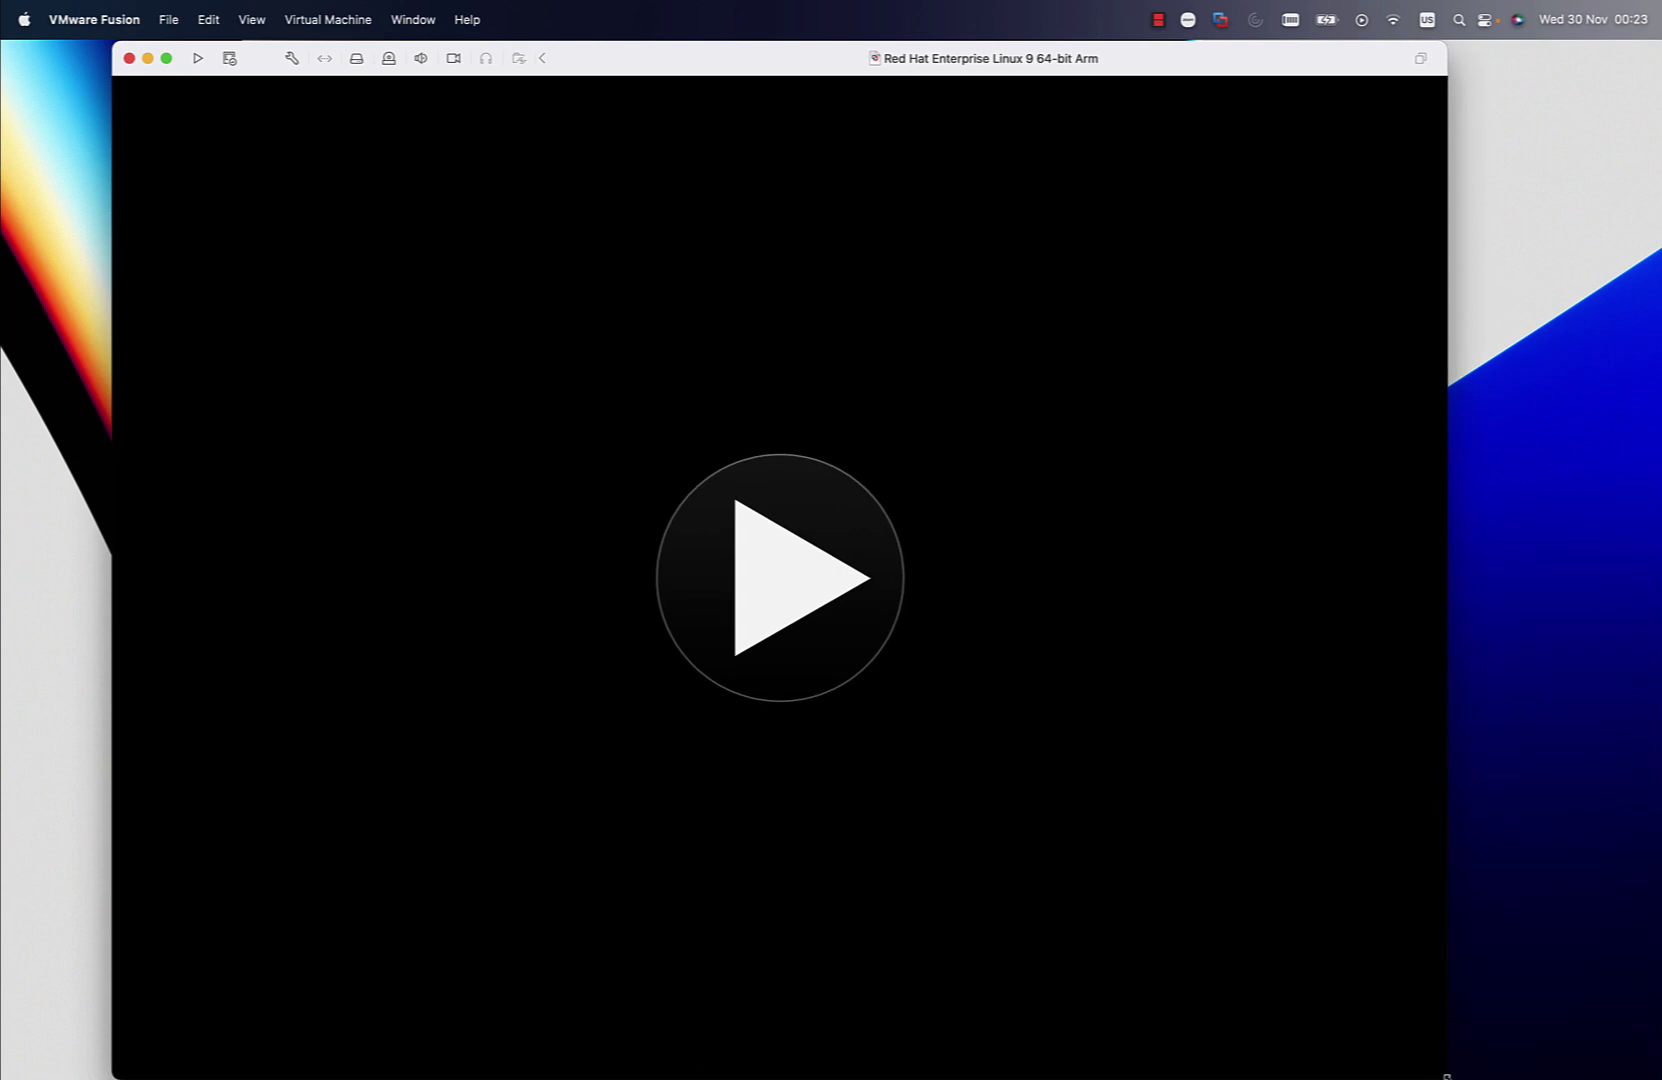
Power on the VM and boot the plain 'Install Red Hat Enterprise Linux 9.1' entry to the installer
click(773, 590)
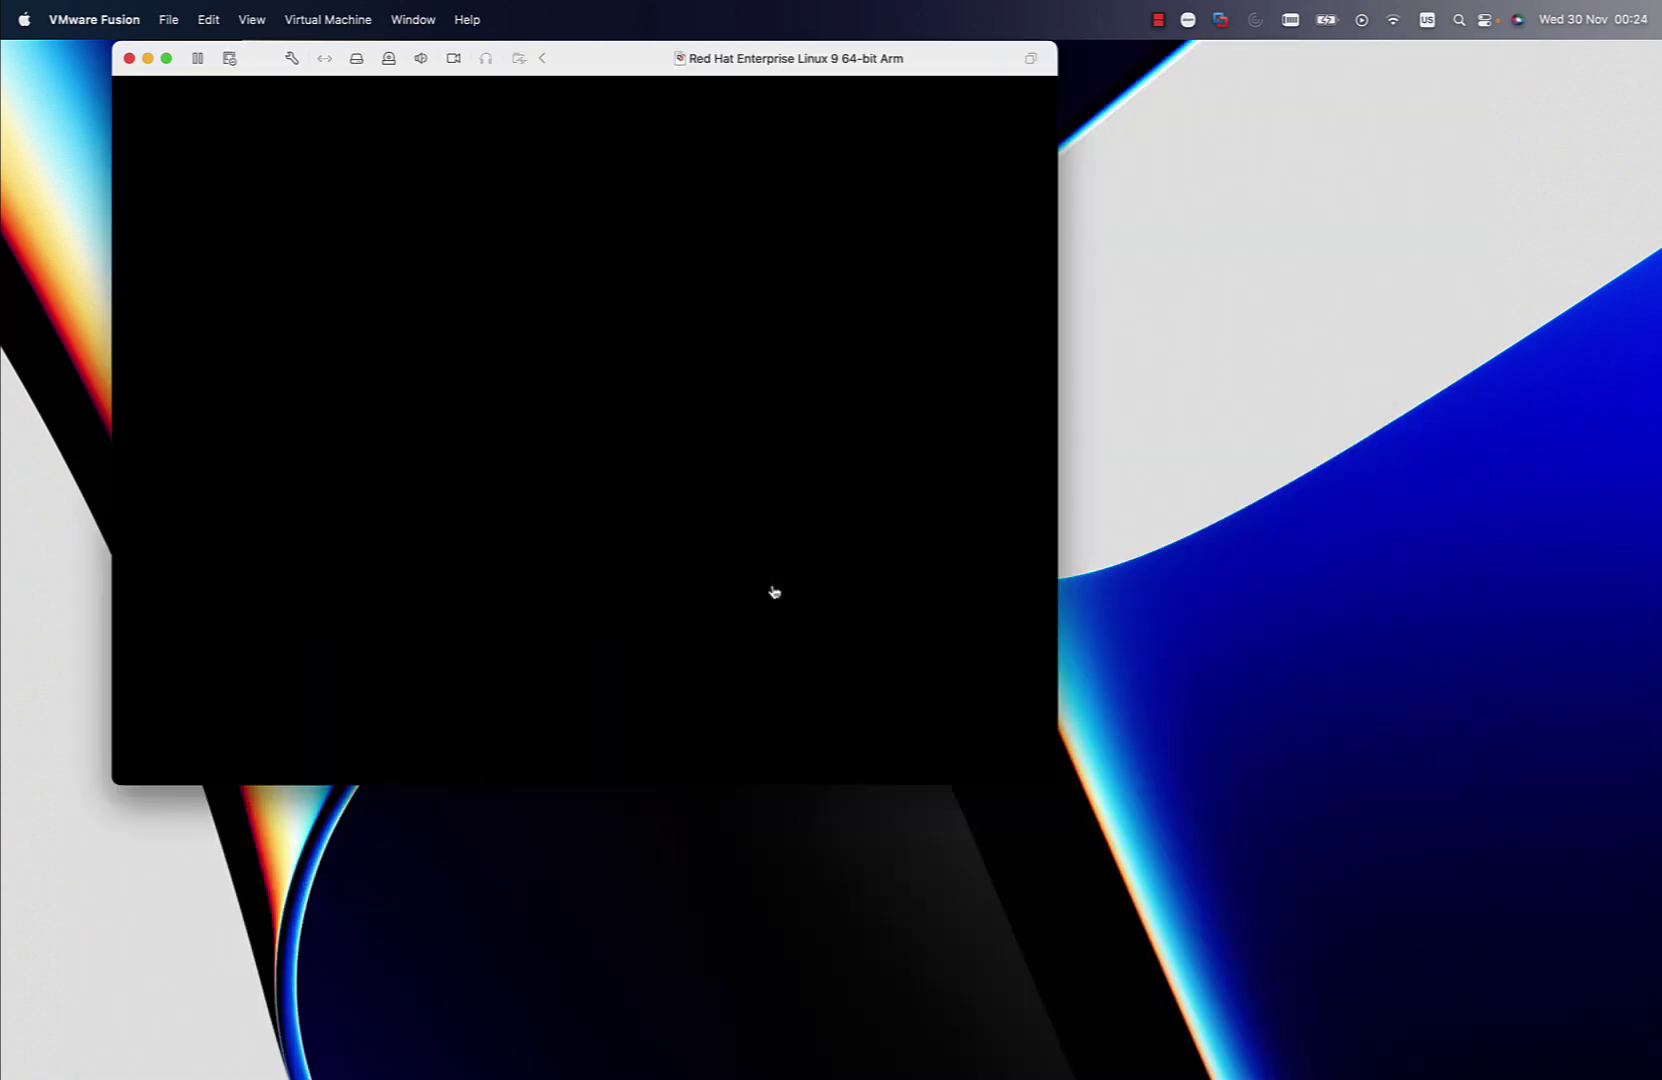
drag(1050, 775, 1448, 1076)
click(1430, 1060)
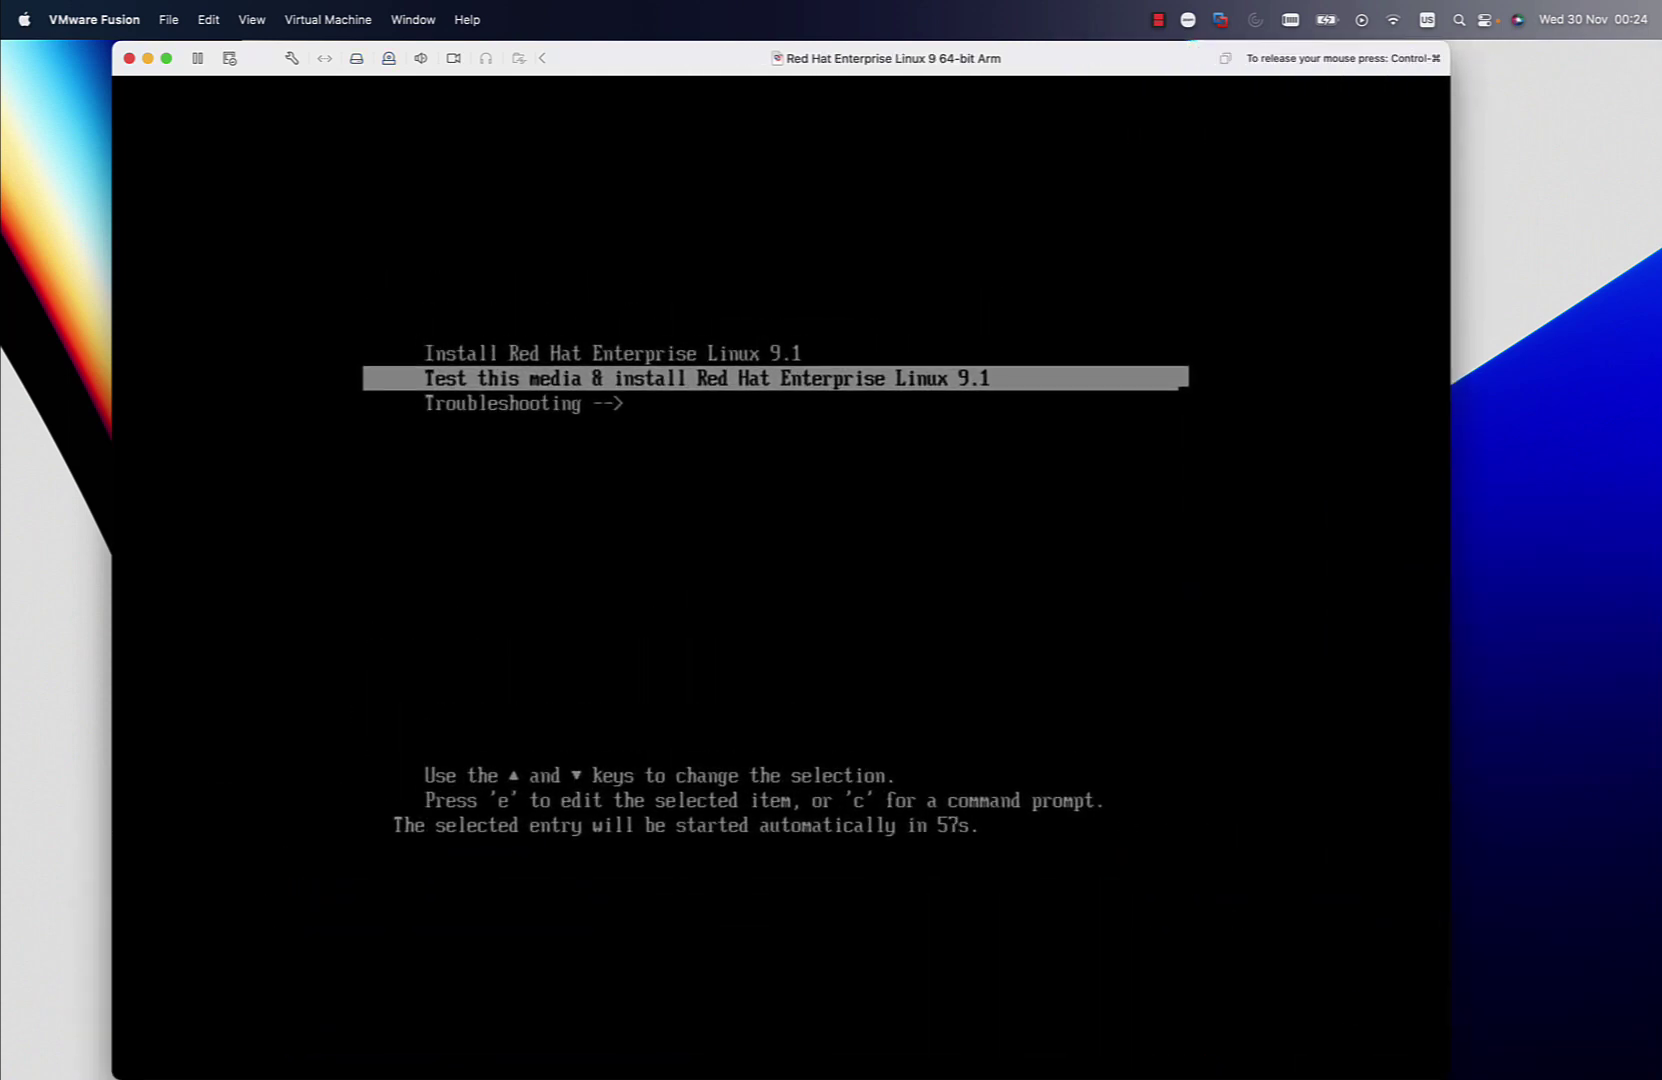
key(Up)
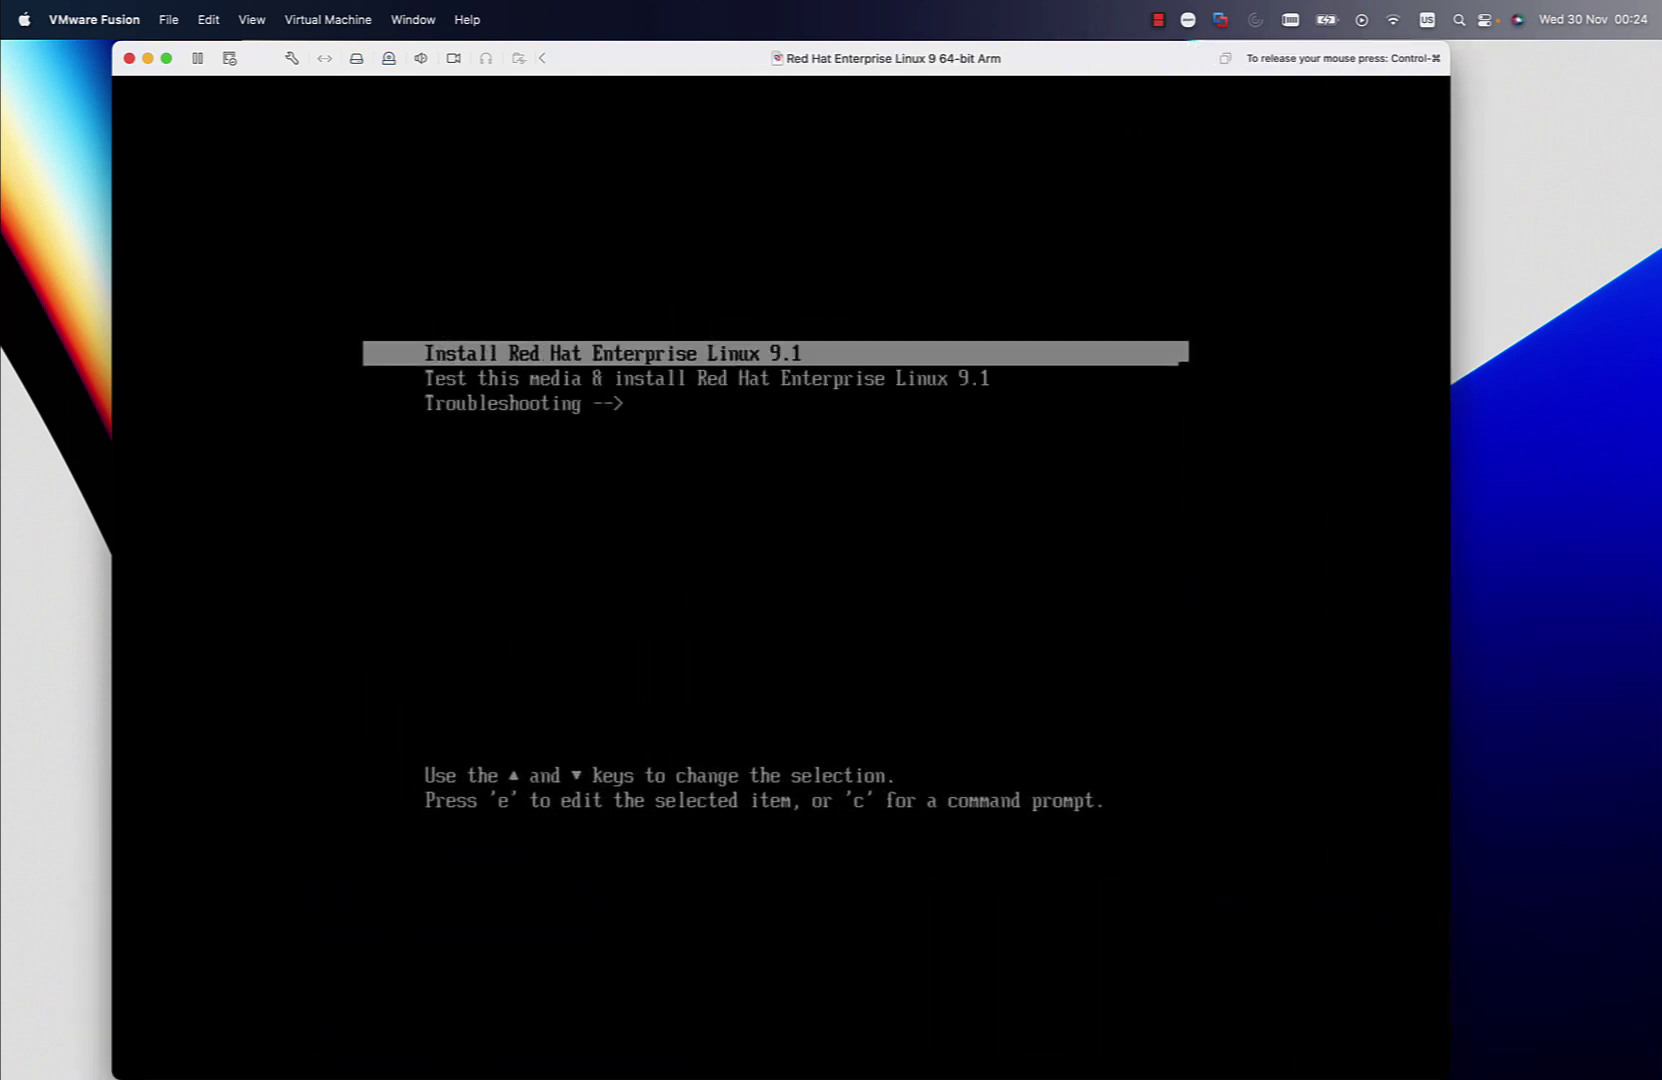
key(Return)
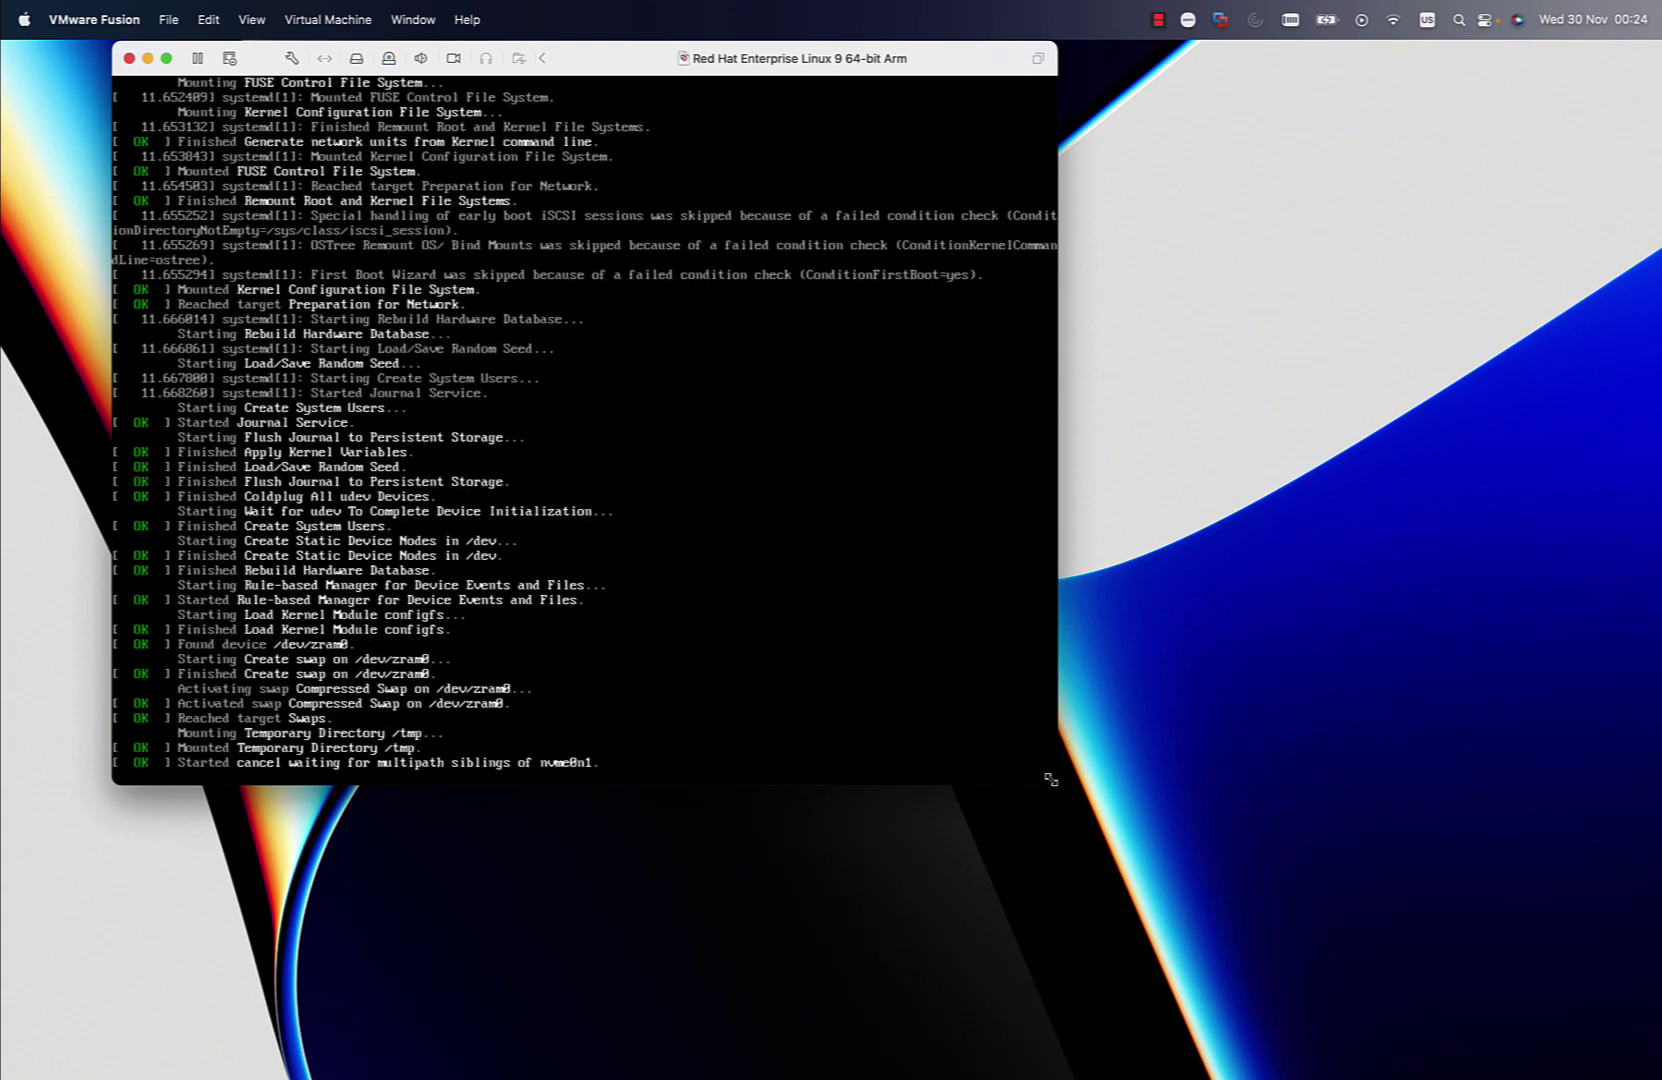
drag(1050, 775, 1489, 1076)
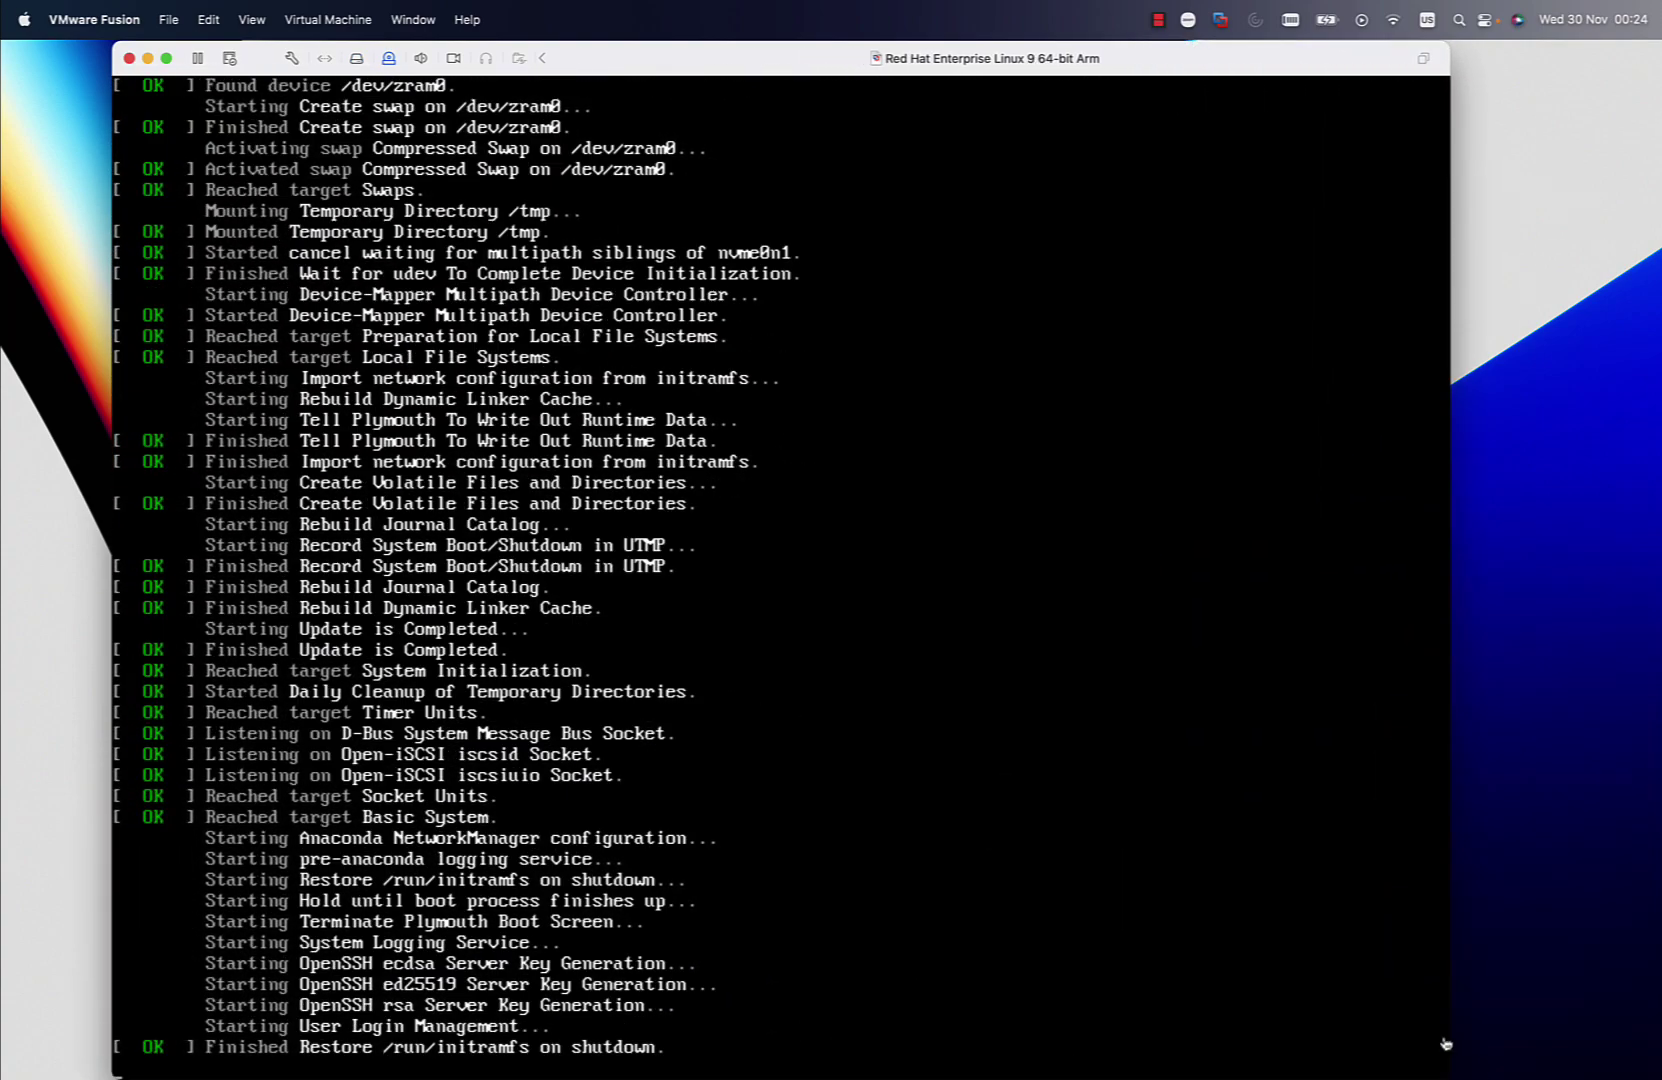
click(1350, 881)
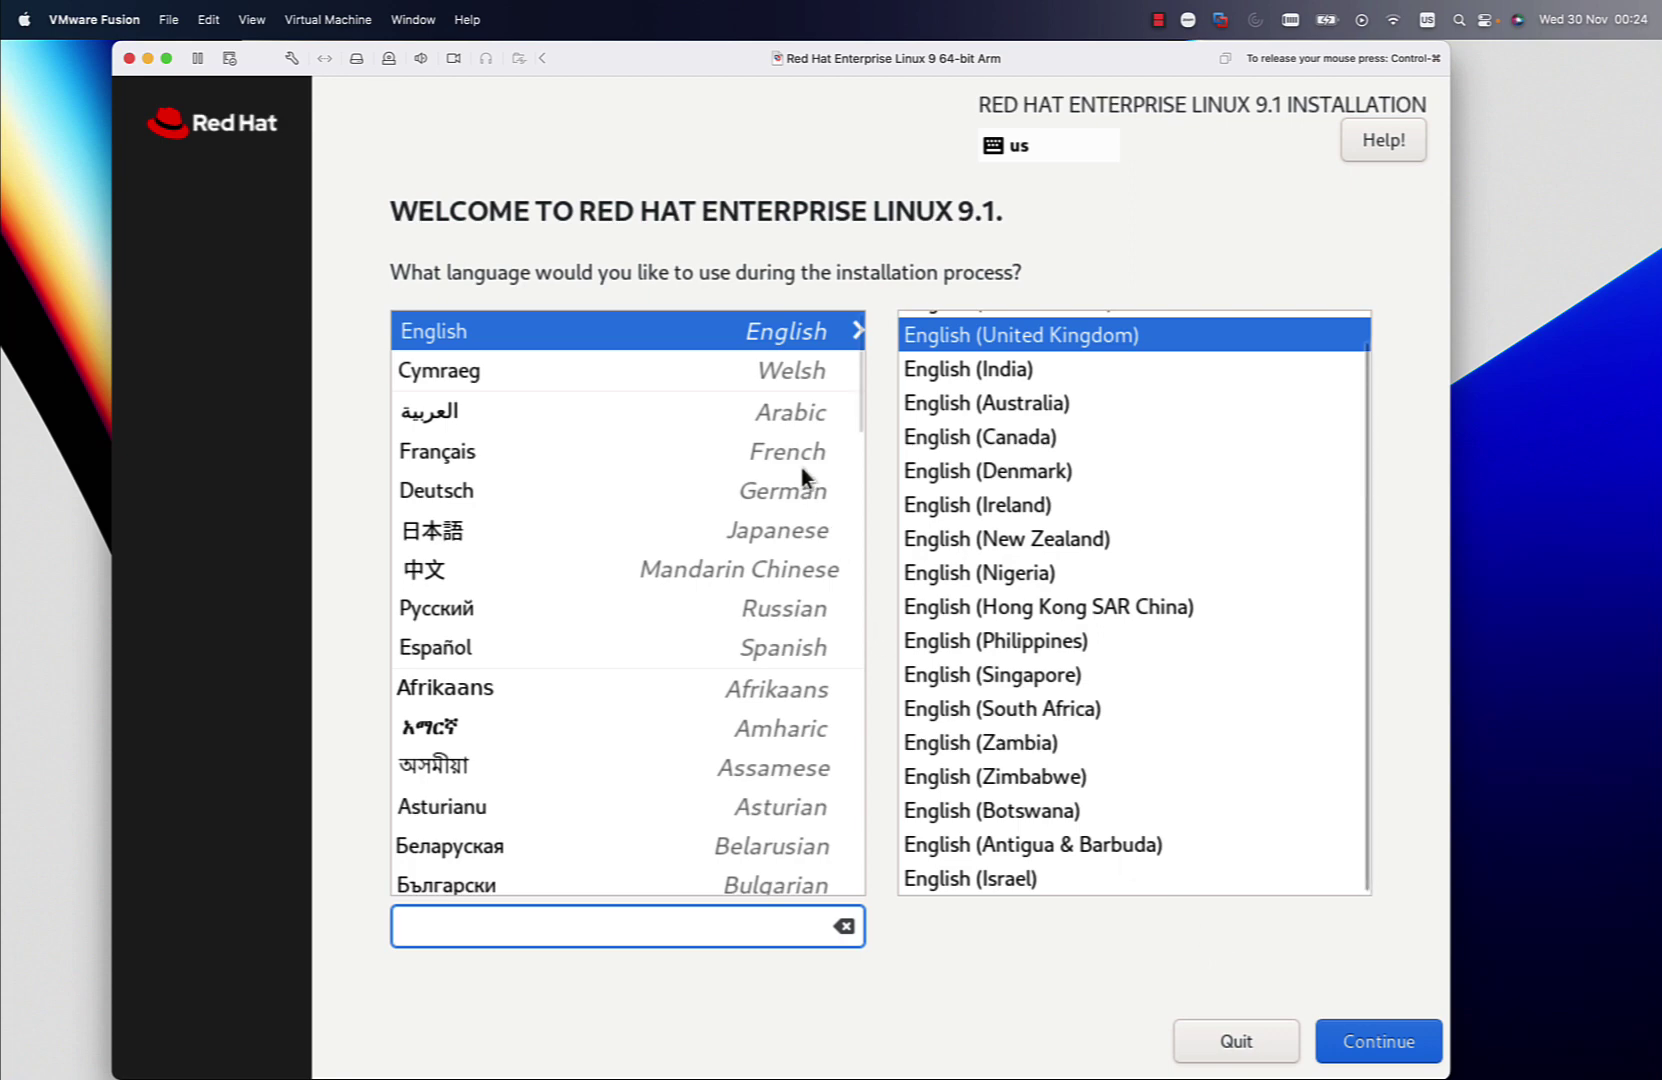
Choose English (United States) as the installer language and continue
click(753, 334)
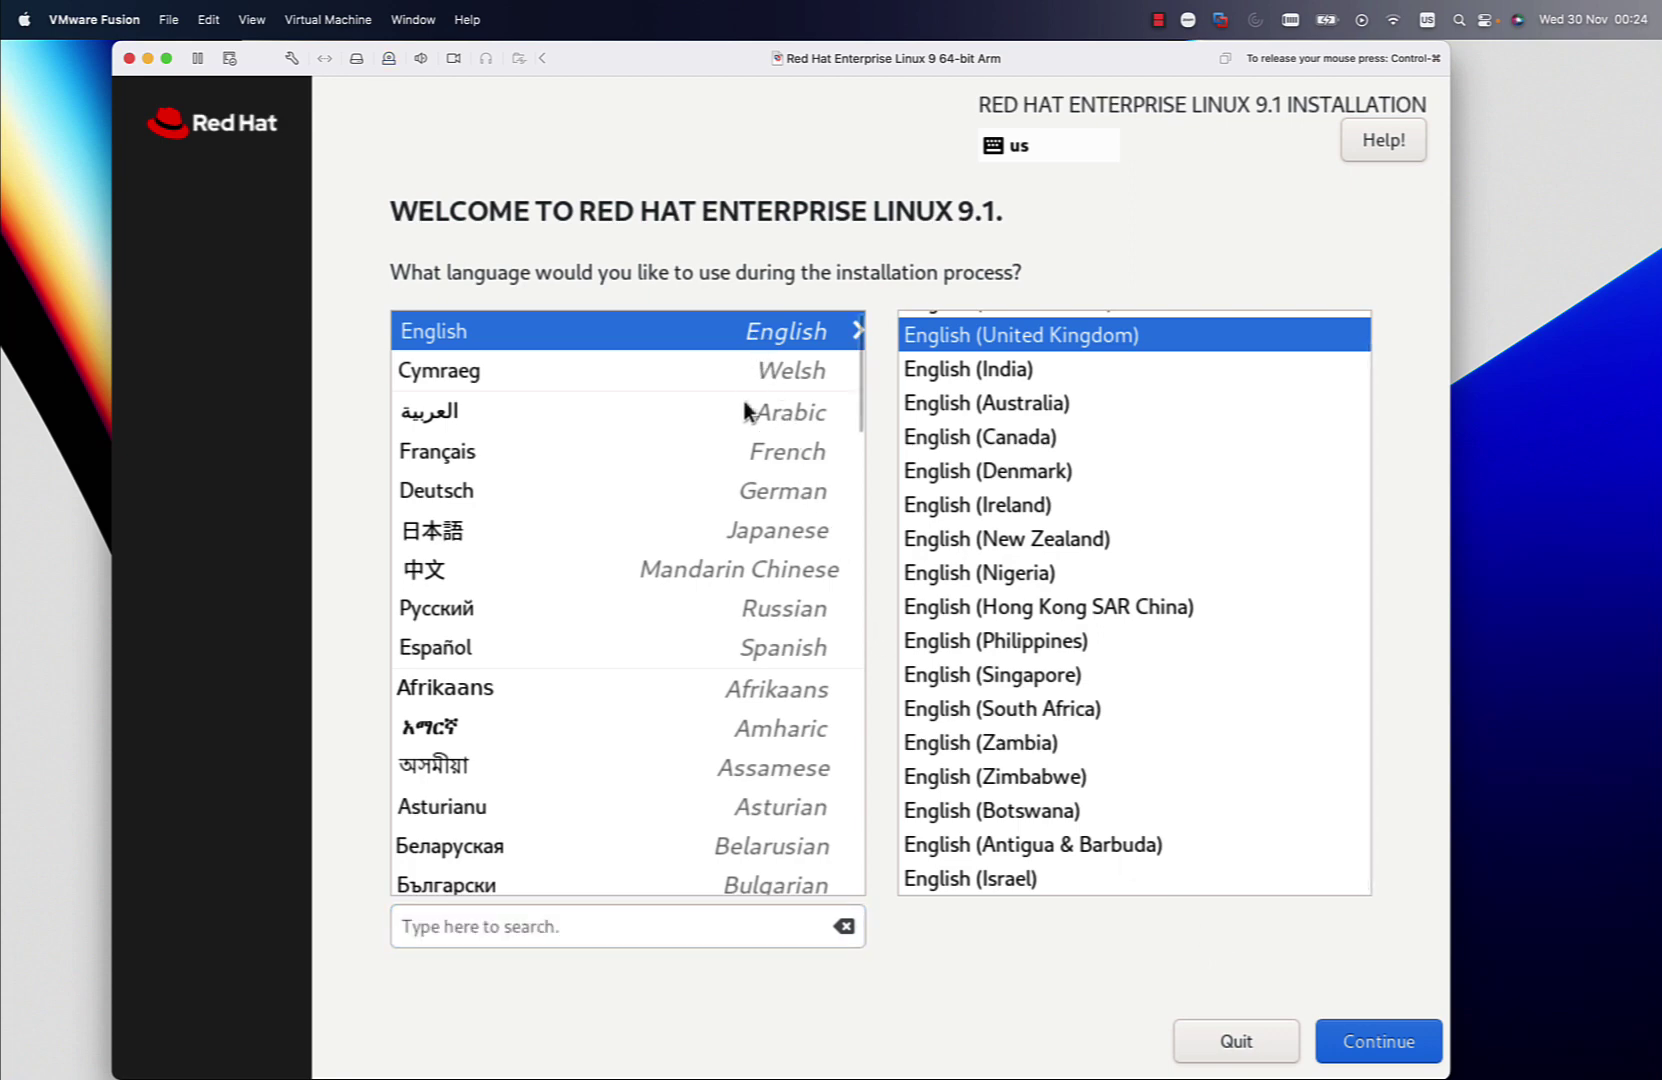
scroll(745, 412, down, 3)
scroll(741, 412, down, 15)
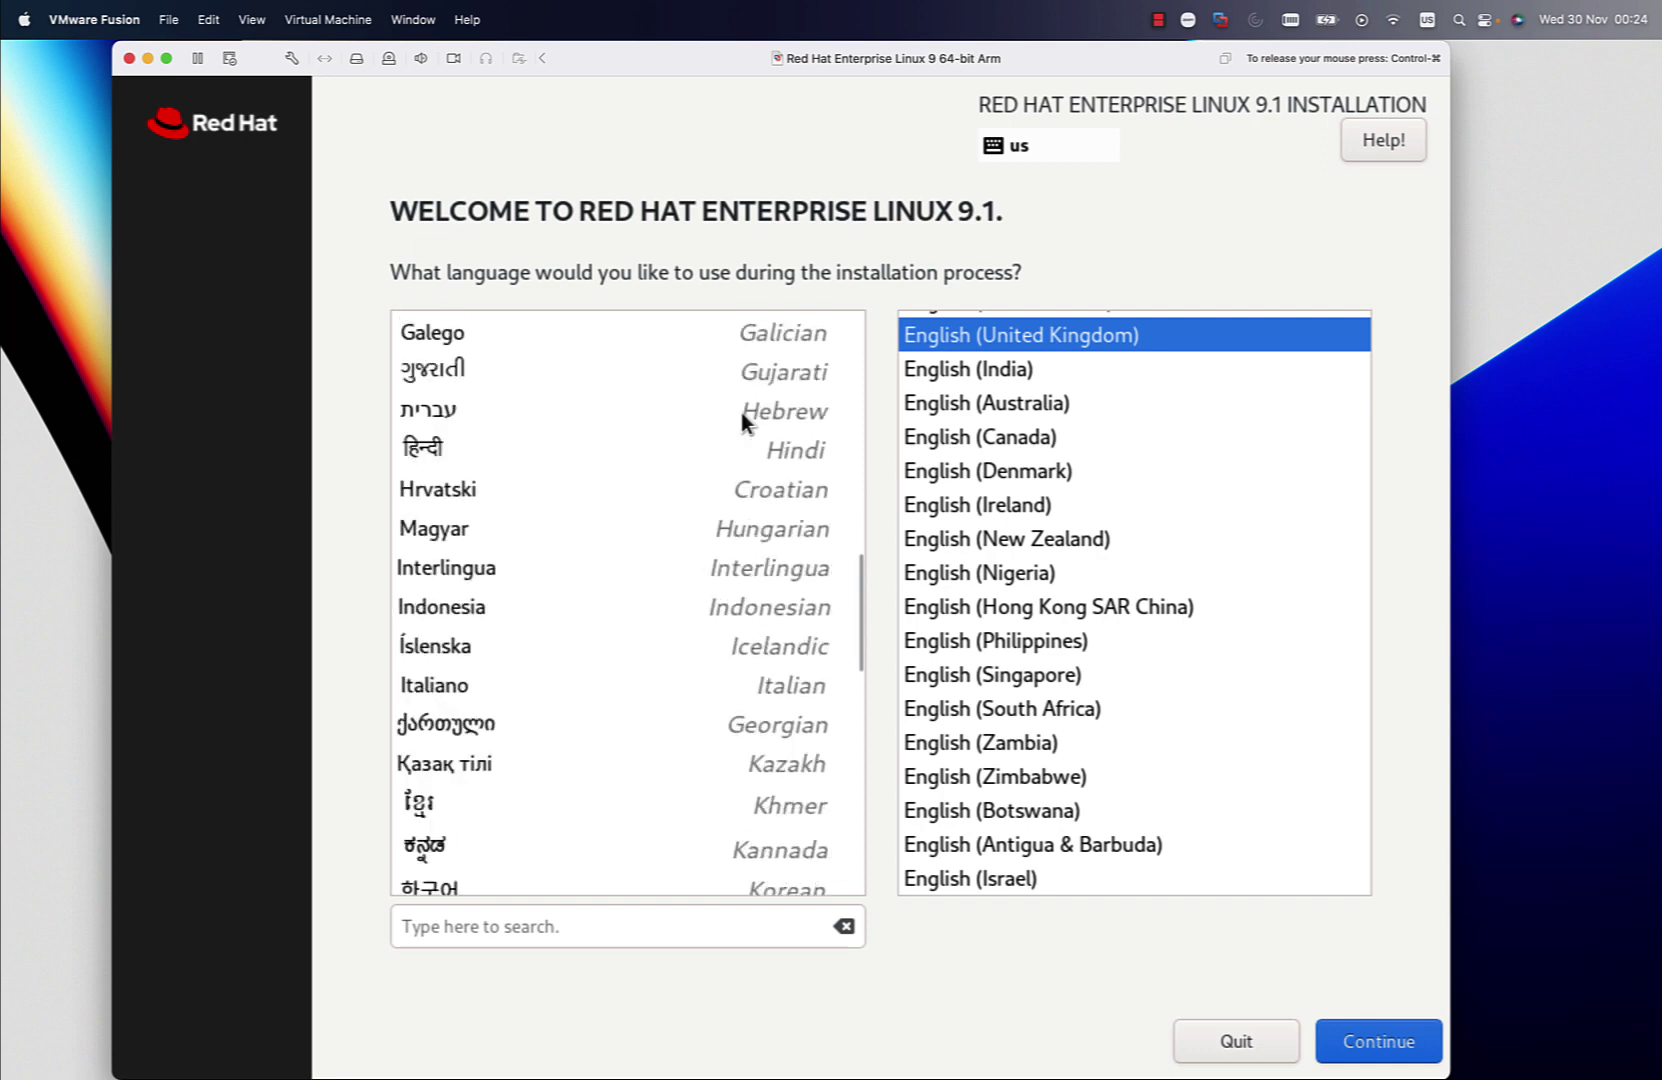
scroll(741, 412, down, 15)
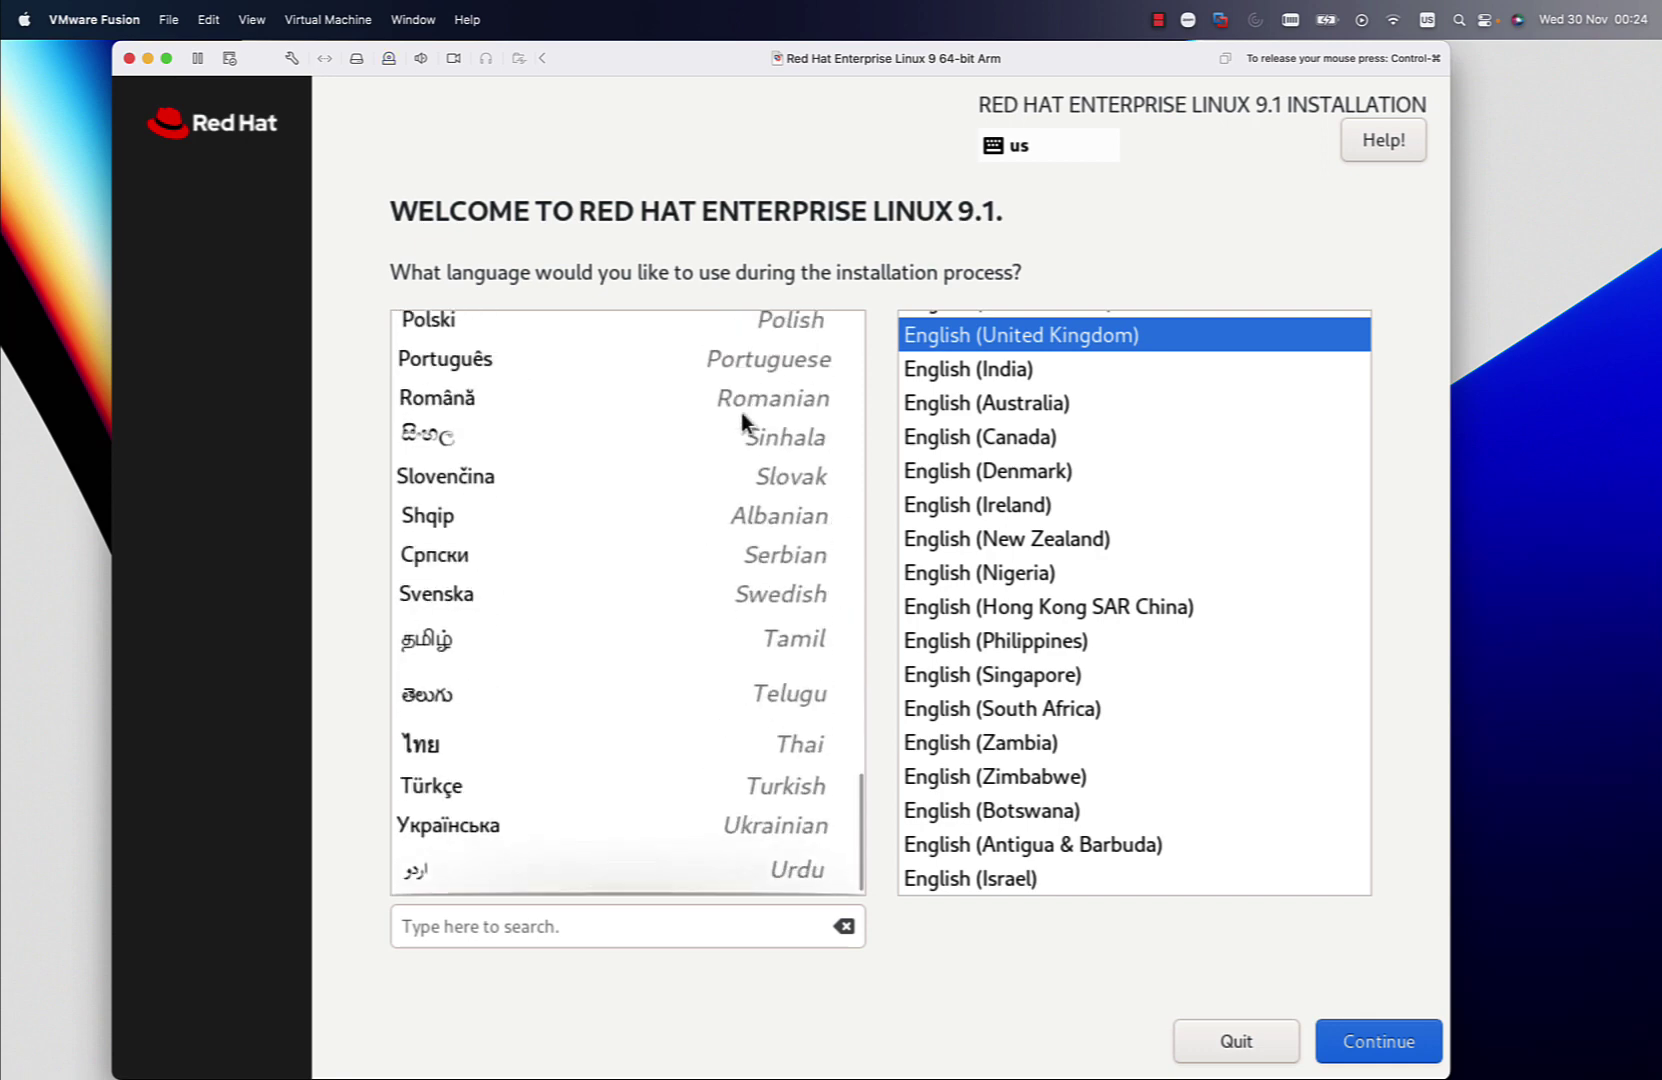
scroll(741, 412, up, 15)
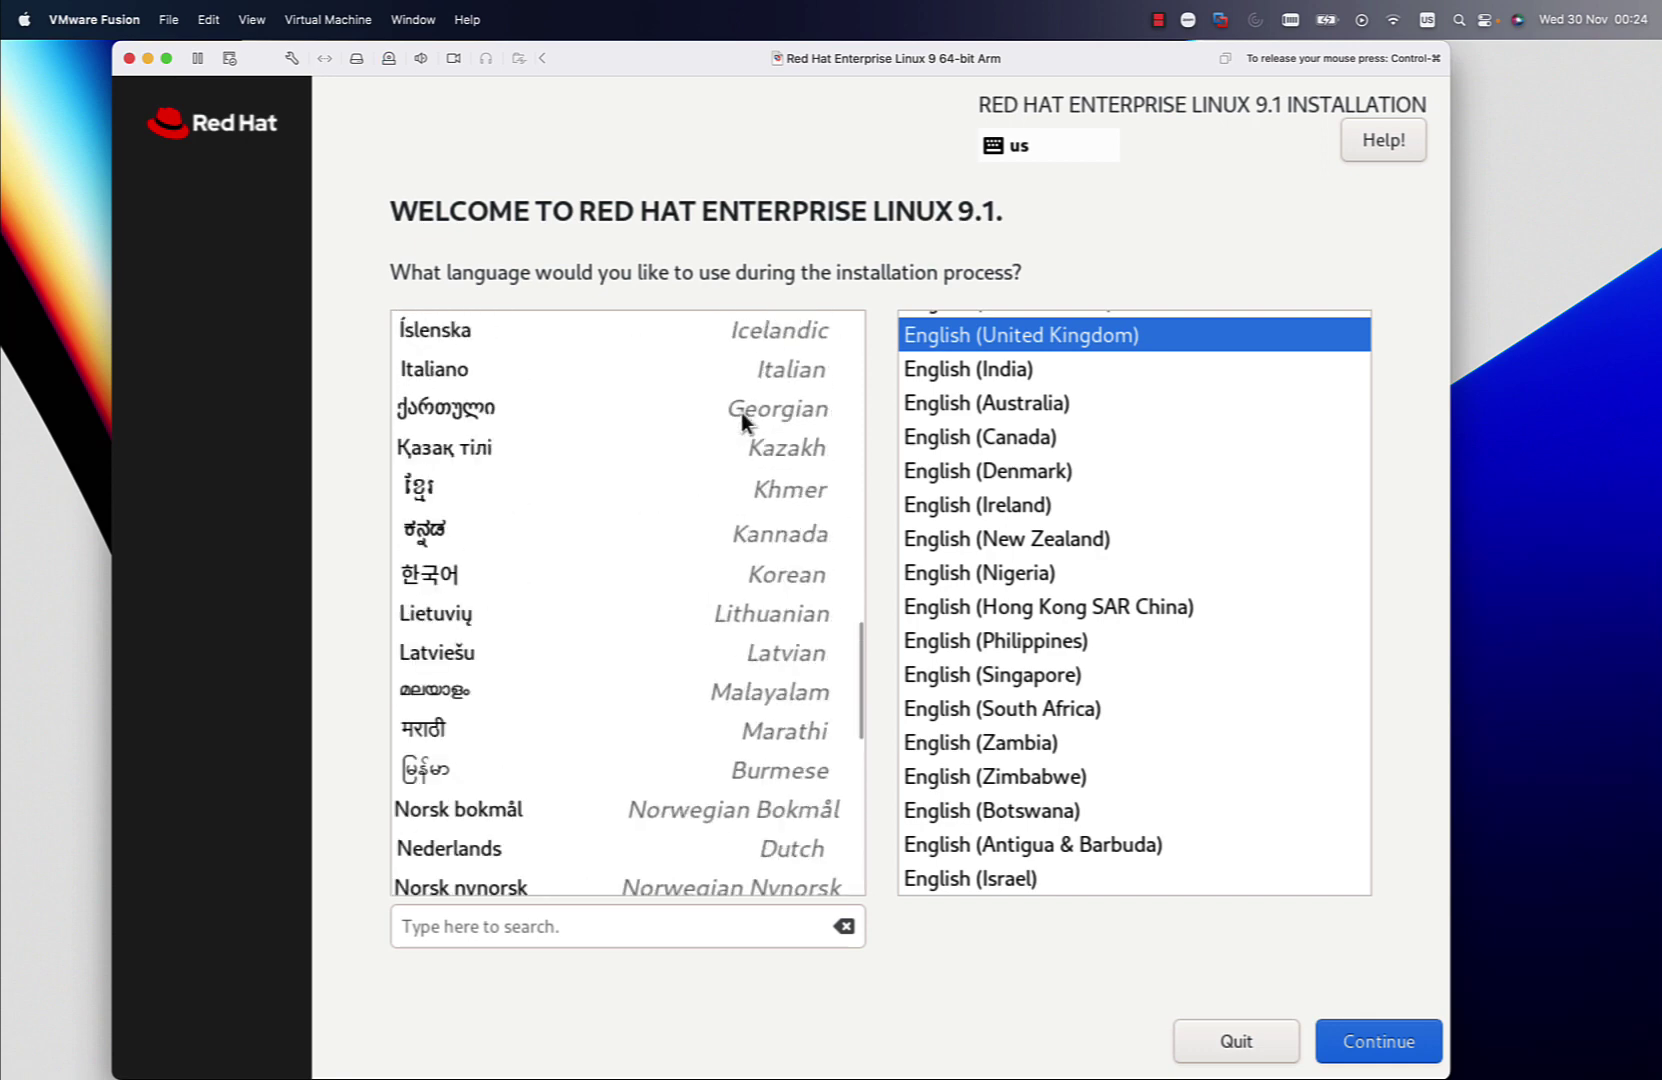
scroll(741, 412, up, 5)
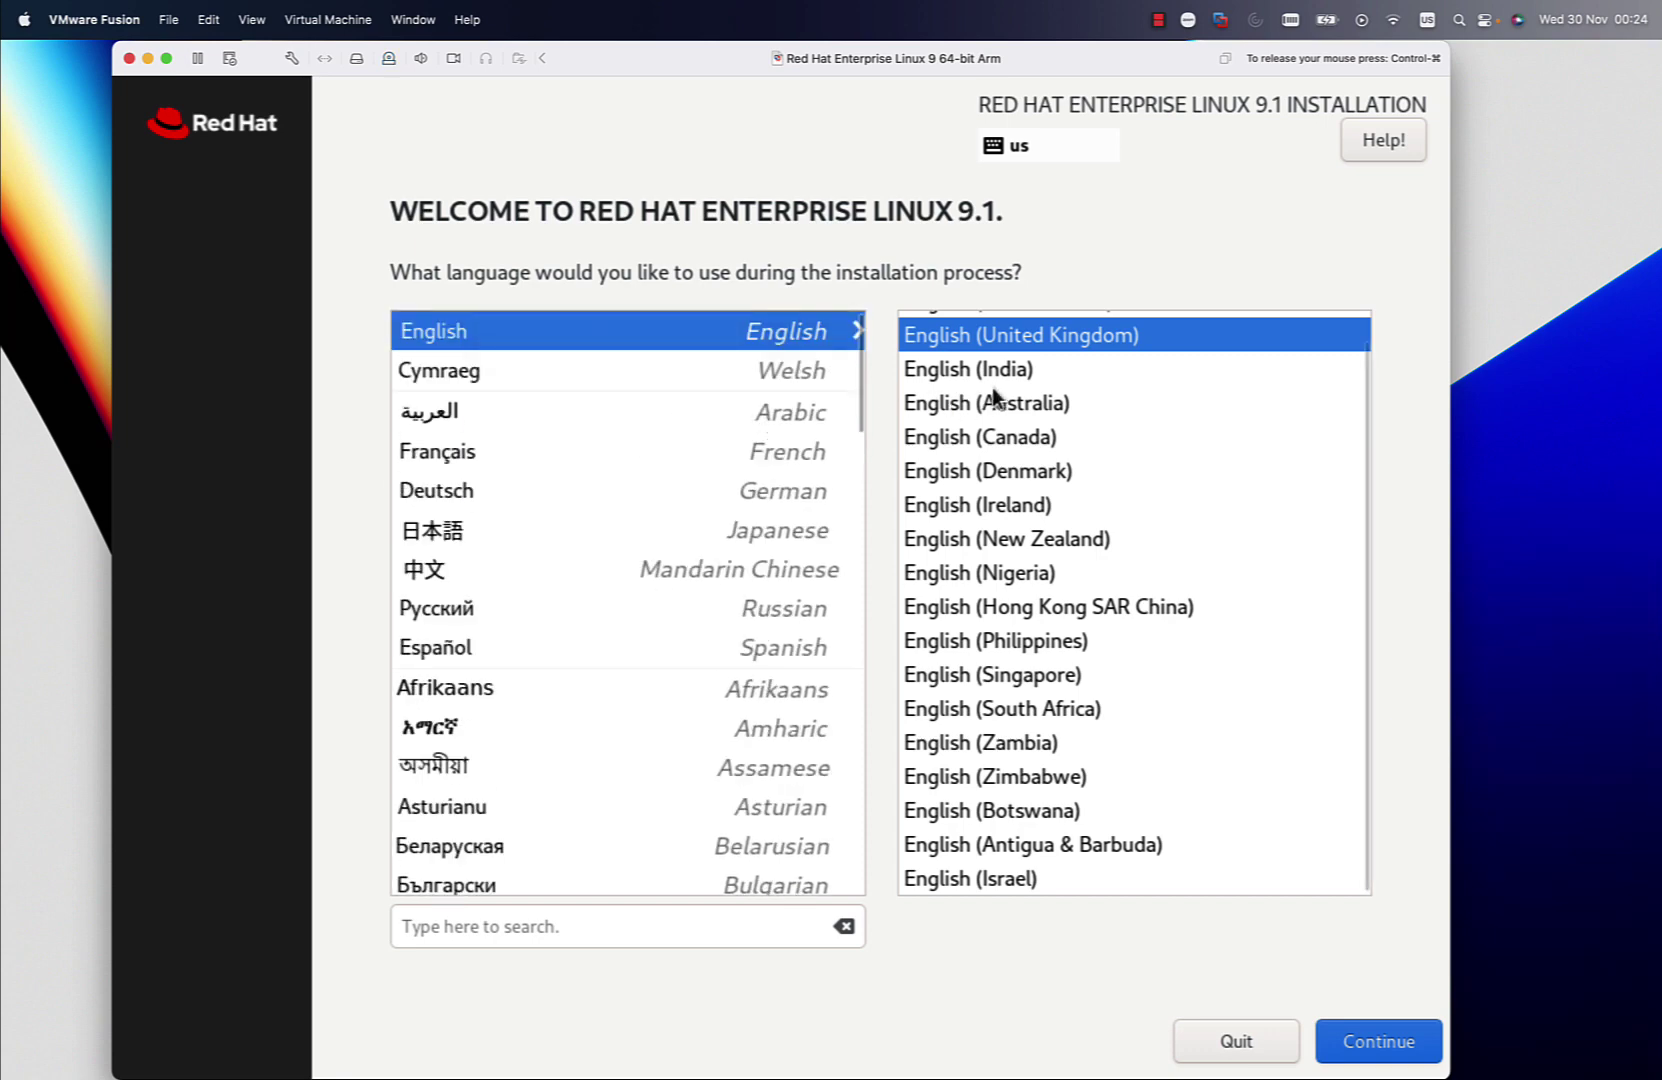
scroll(993, 392, up, 1)
scroll(993, 394, down, 1)
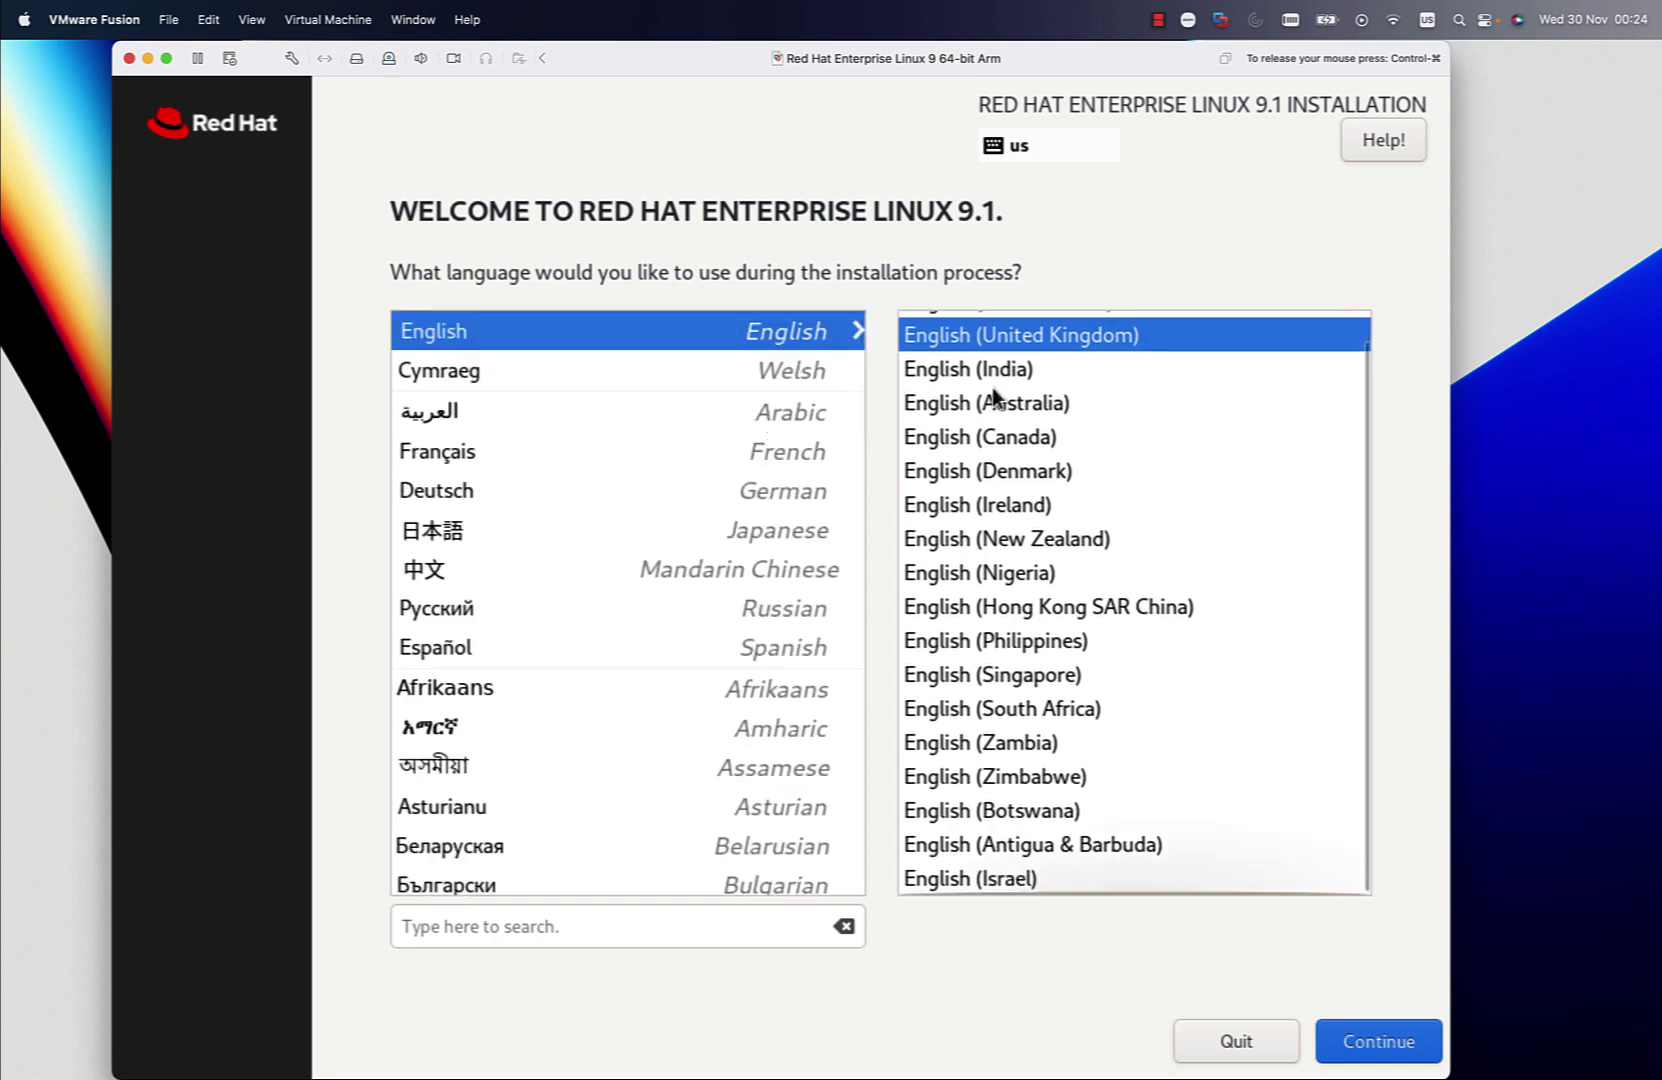
scroll(993, 394, up, 1)
click(992, 333)
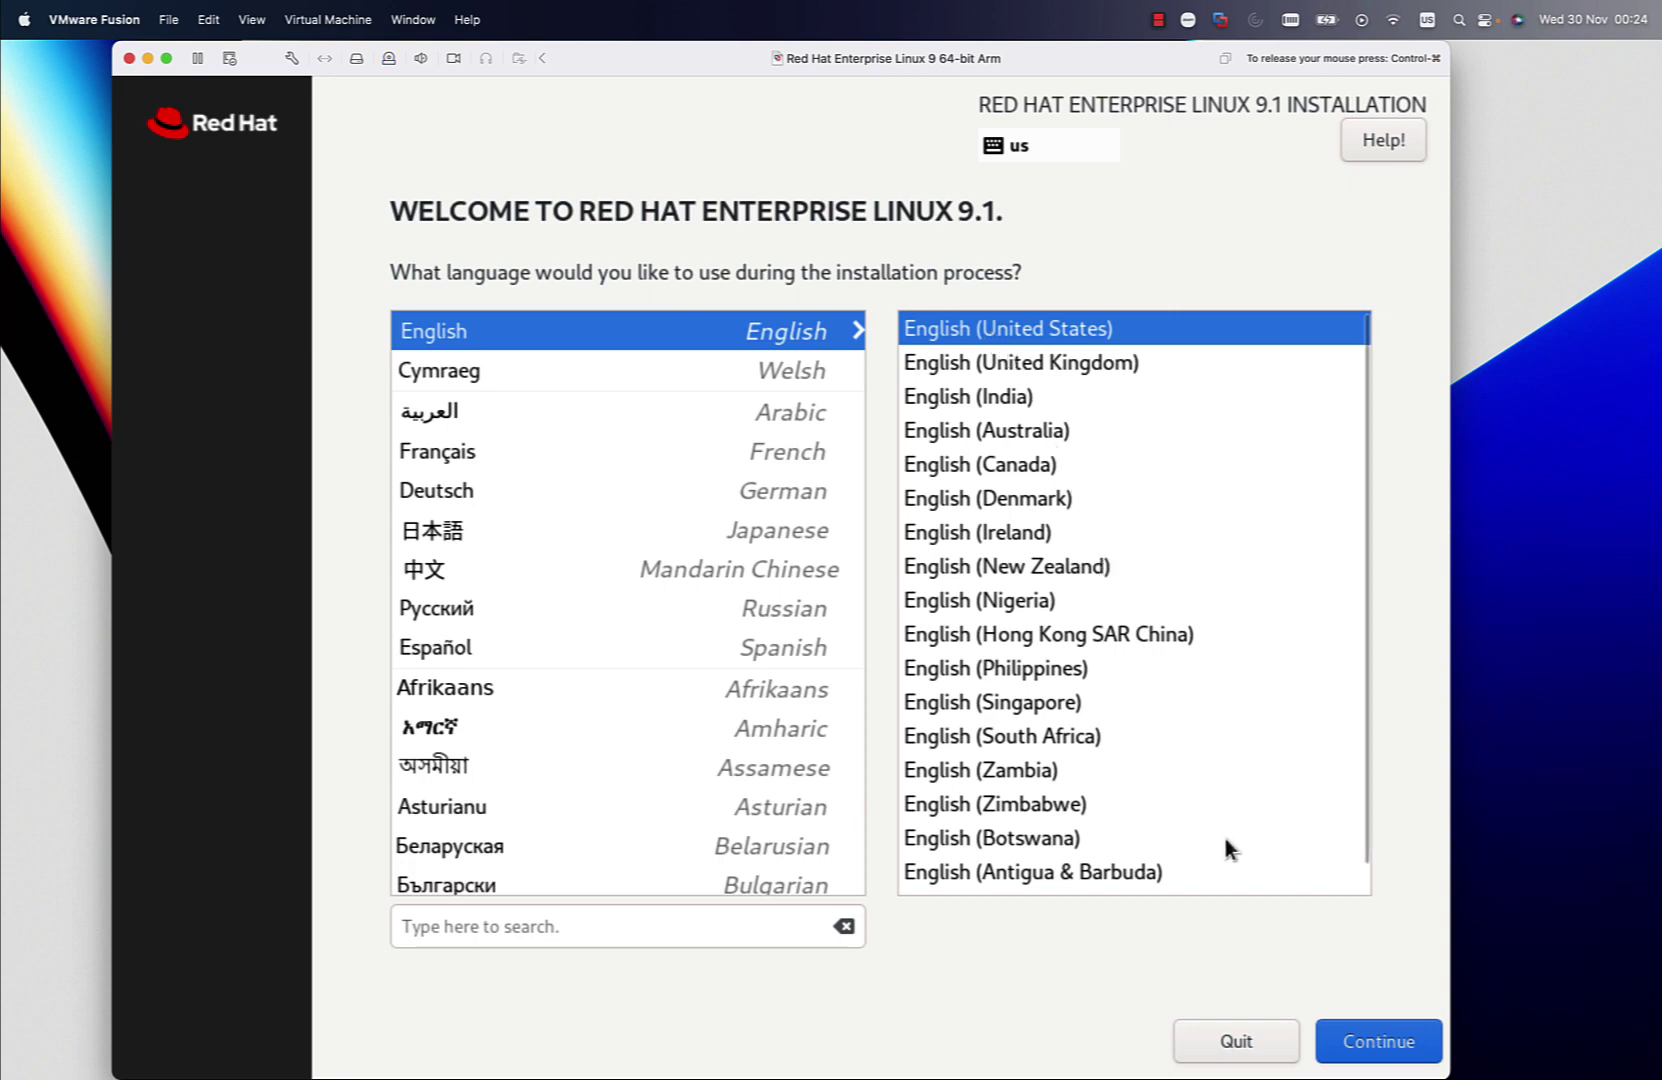
click(1398, 1050)
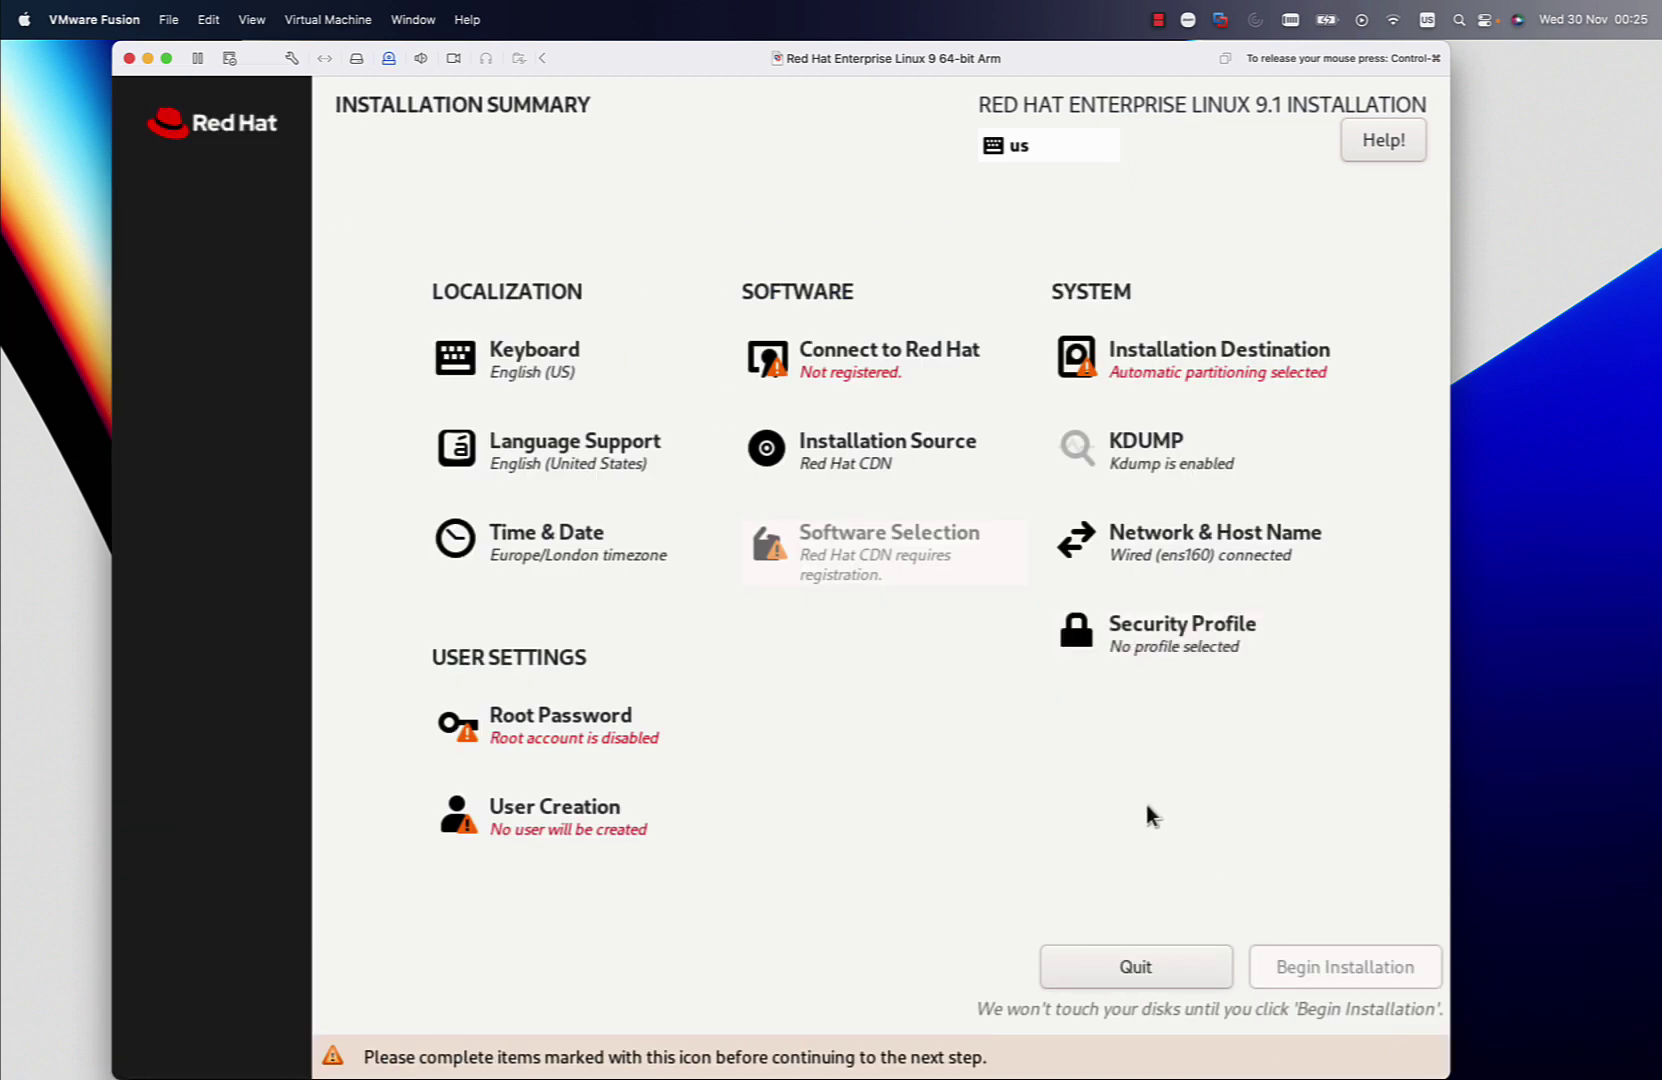
Keep automatic partitioning on the 20 GiB NVMe disk, then go to Root Password
click(1085, 356)
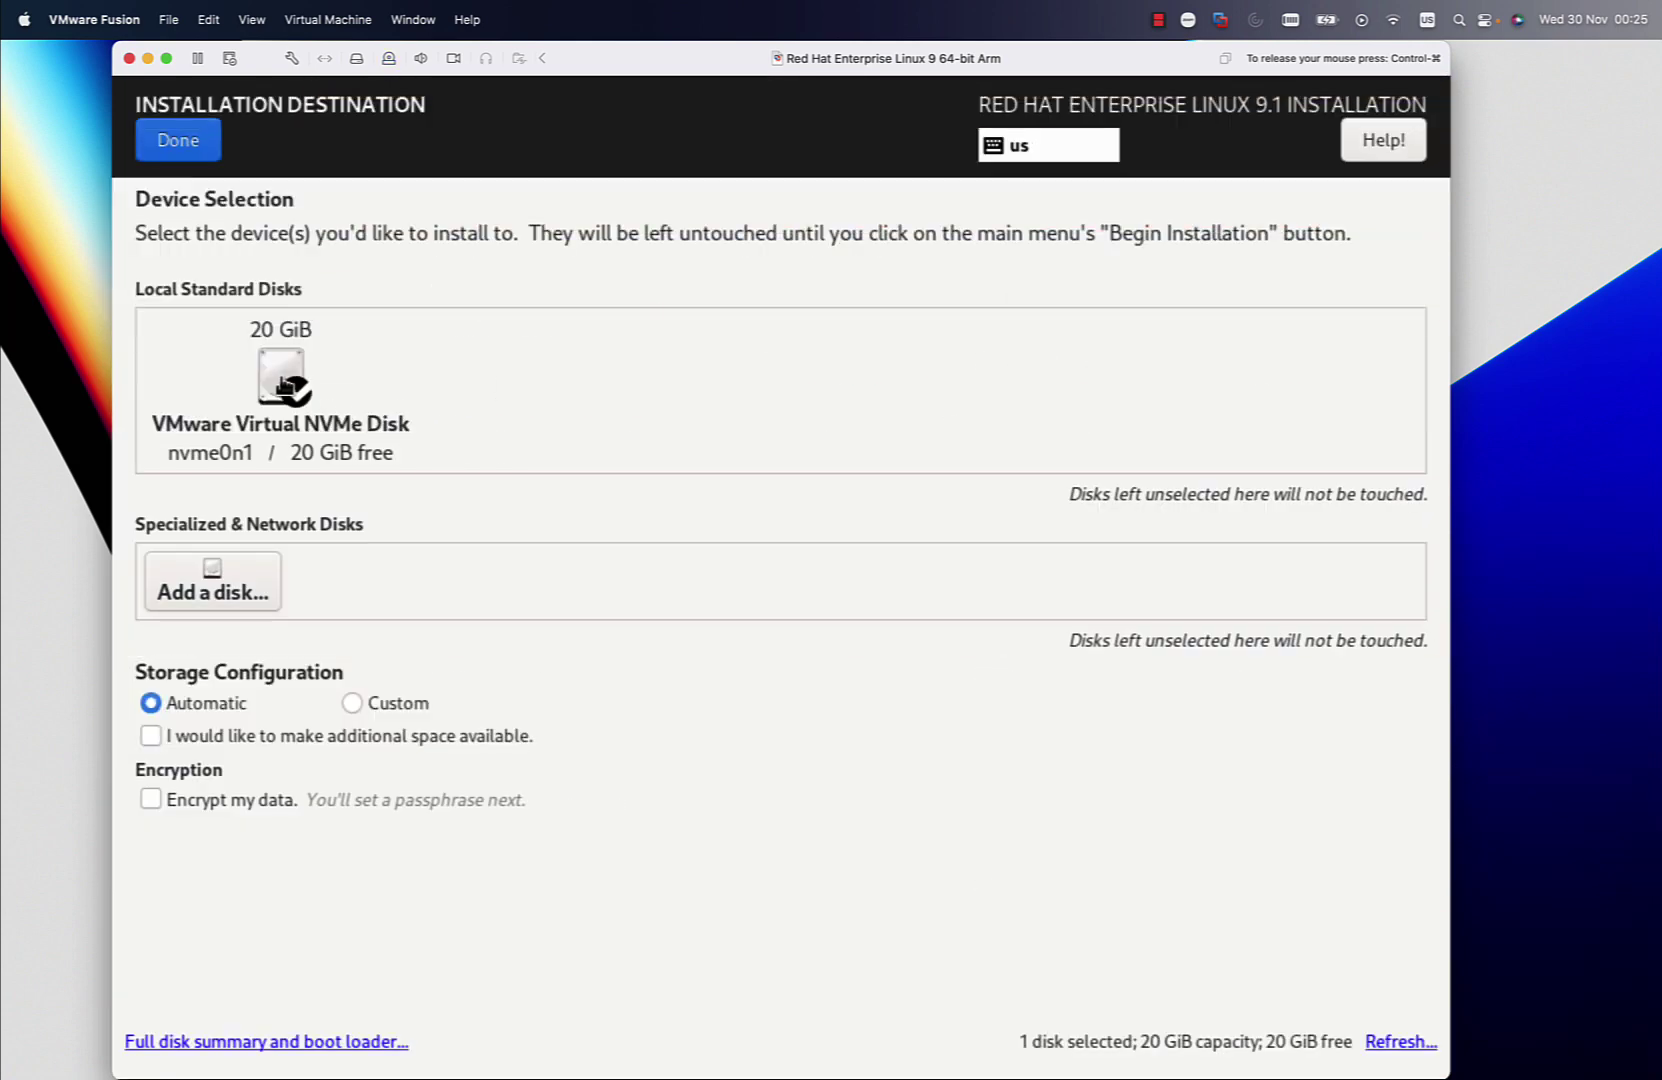
click(188, 143)
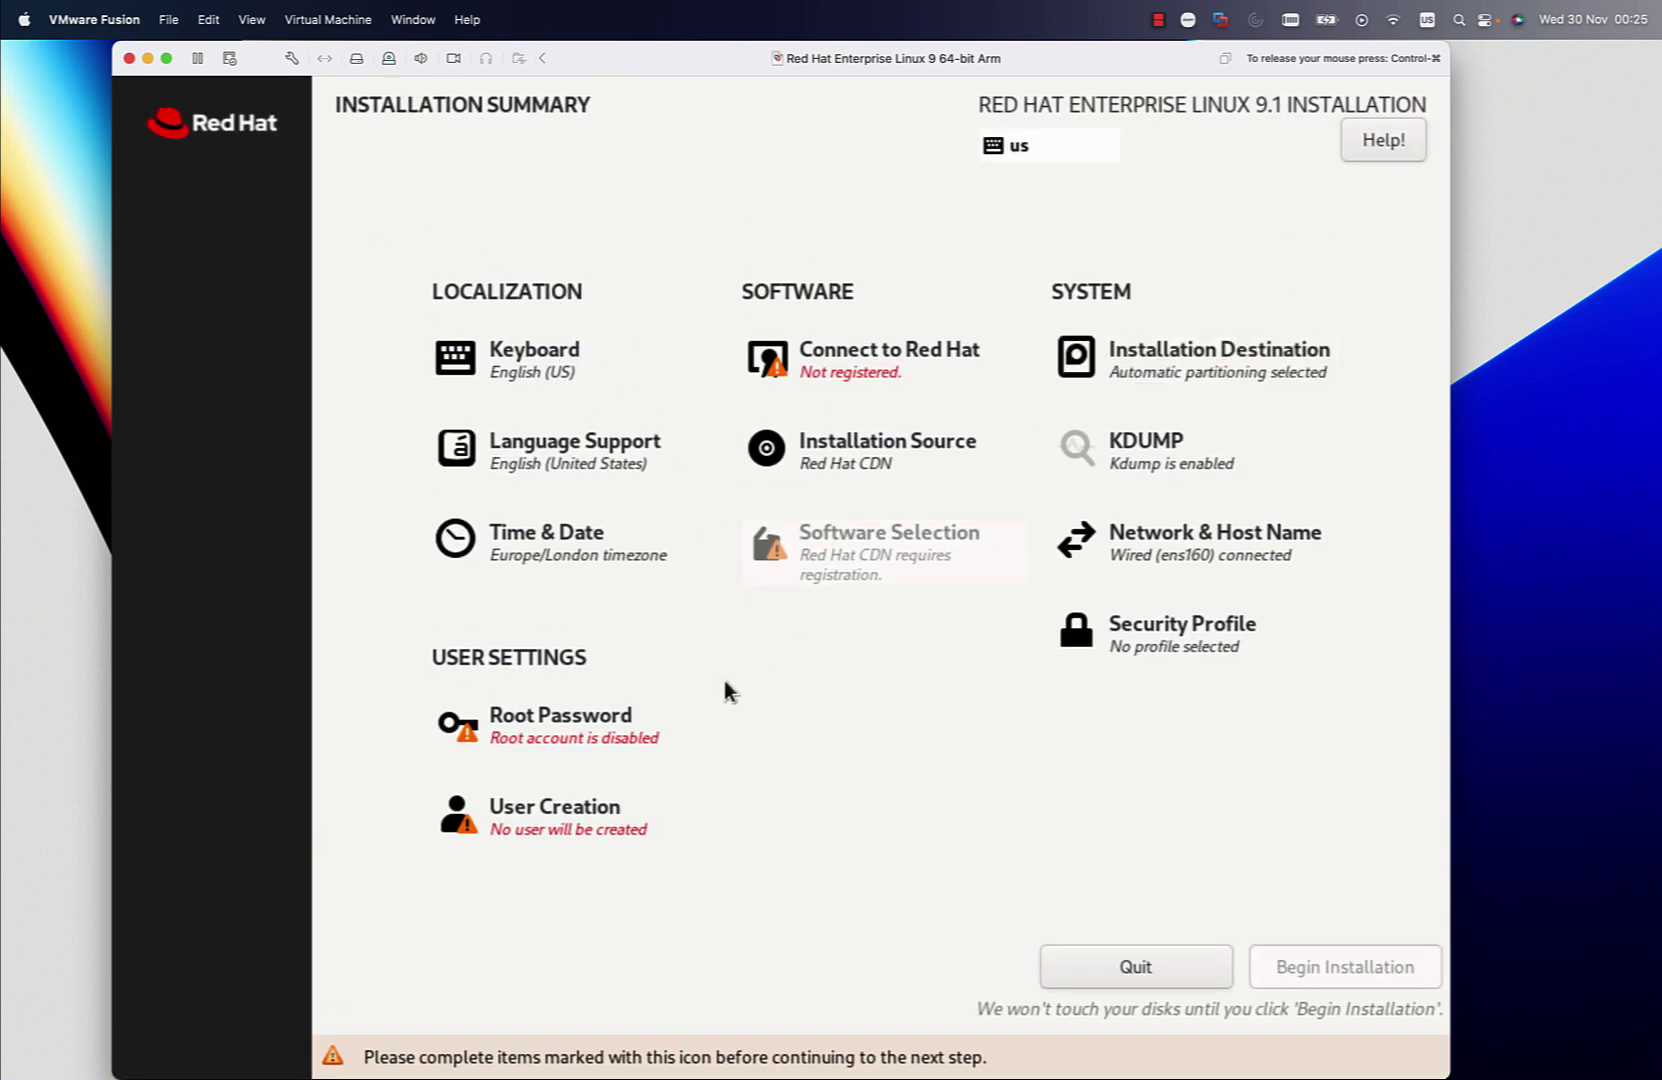
click(619, 725)
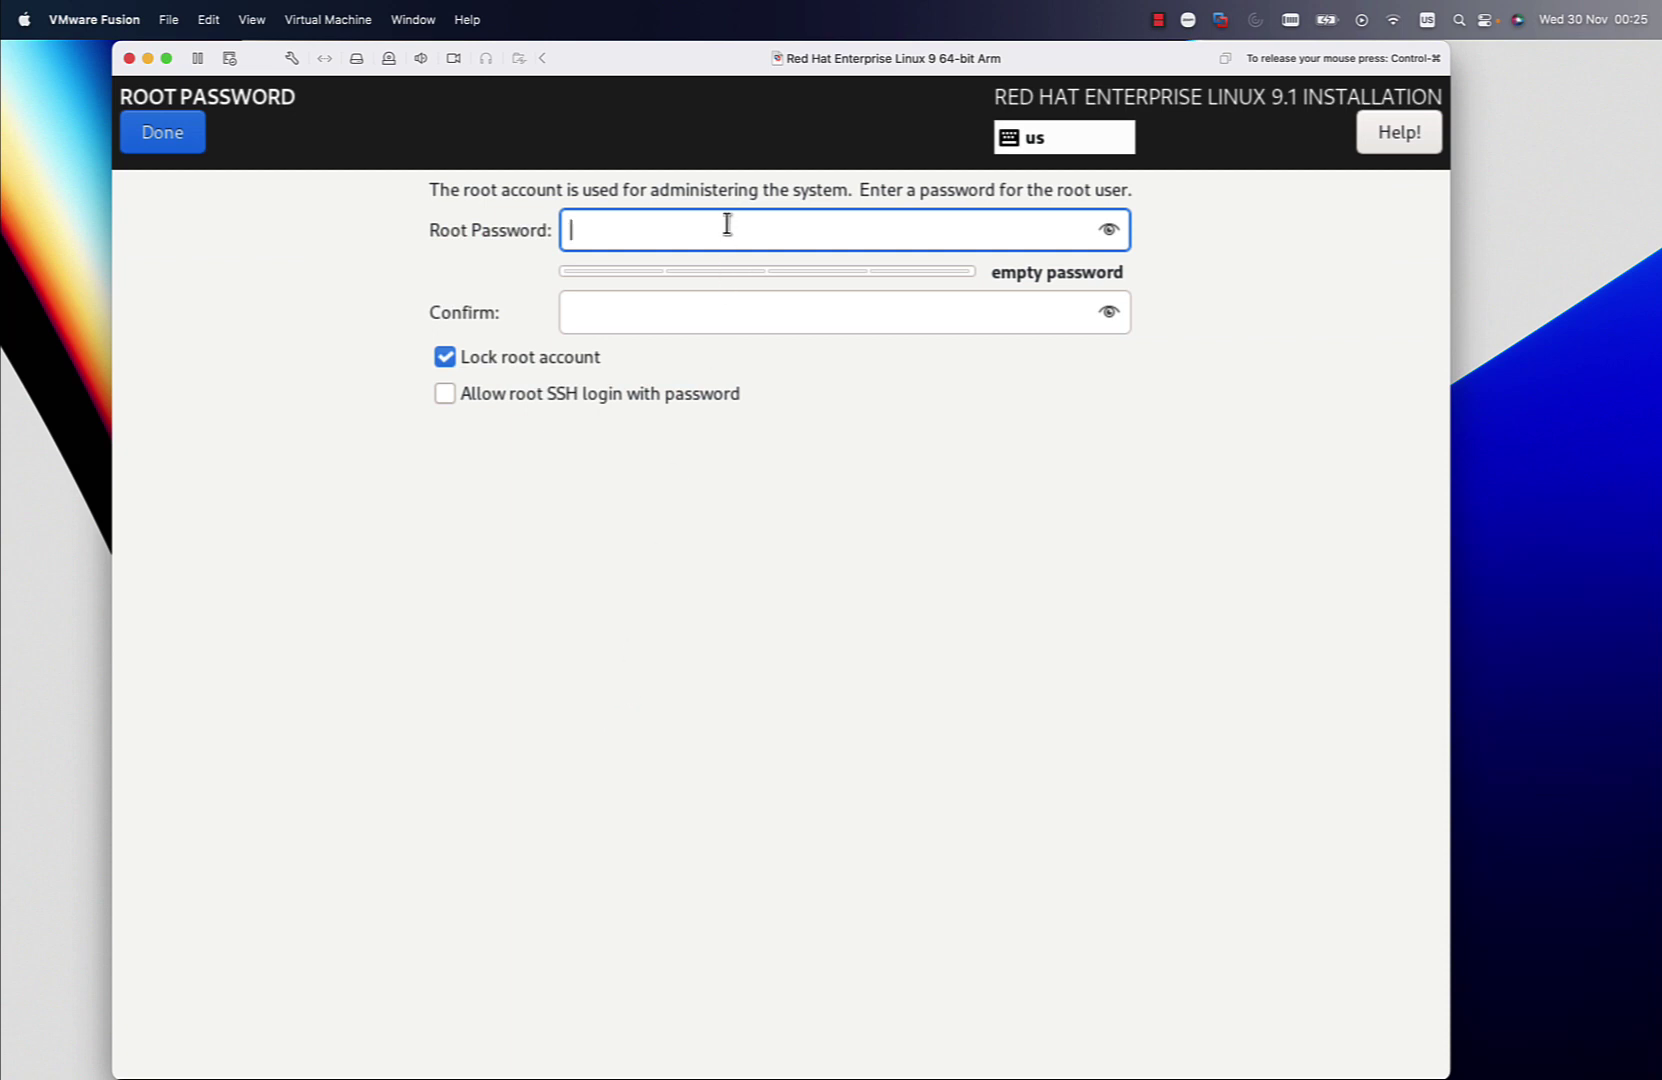
Enter and confirm the root password, leaving the root account unlocked
text(**********)
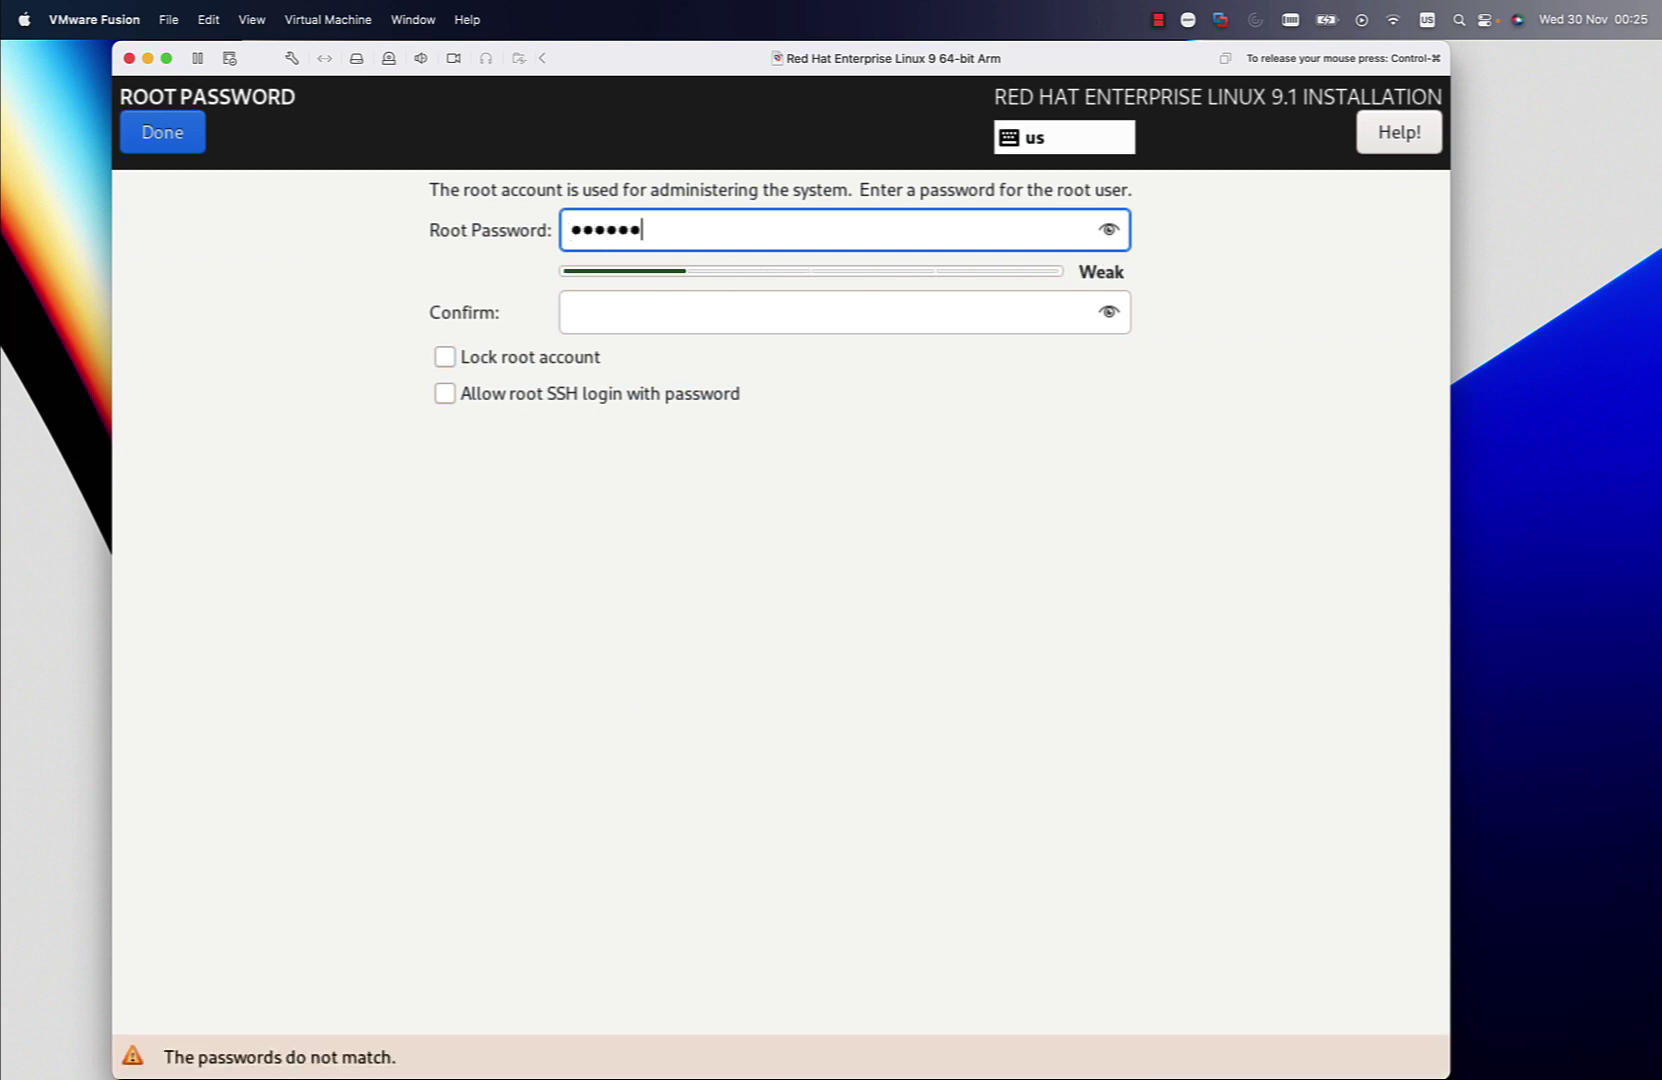
key(Tab)
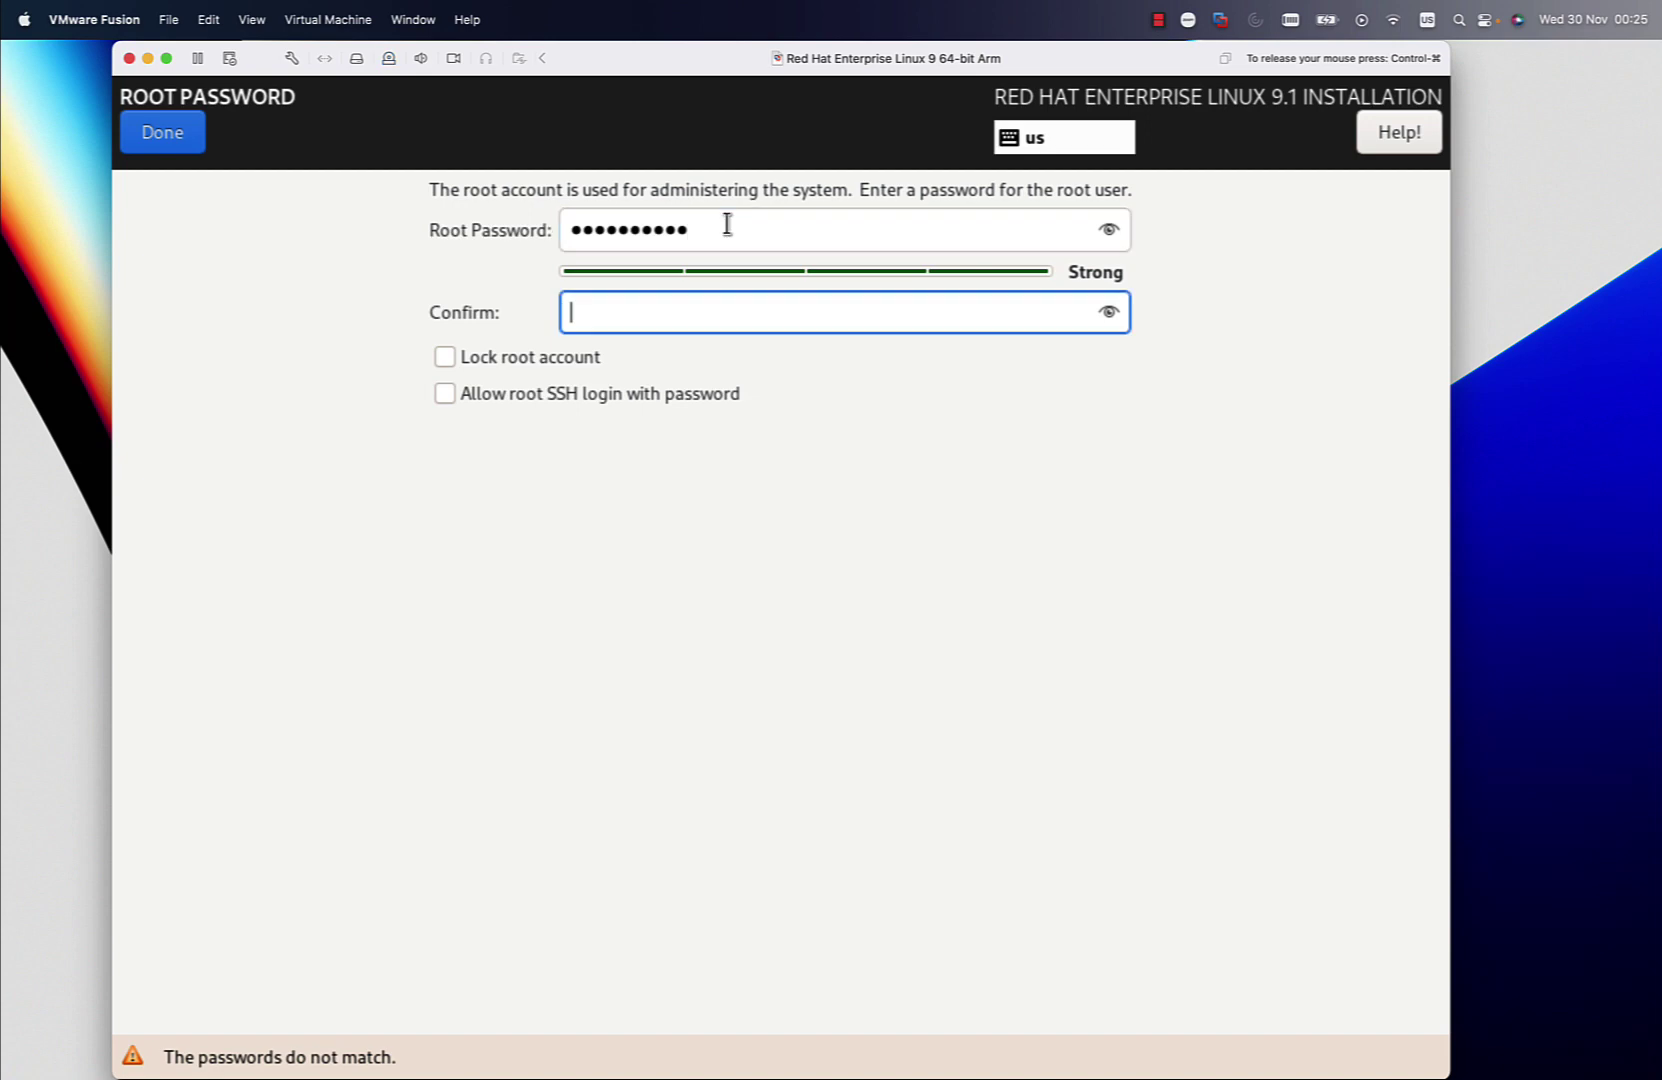
text(**********)
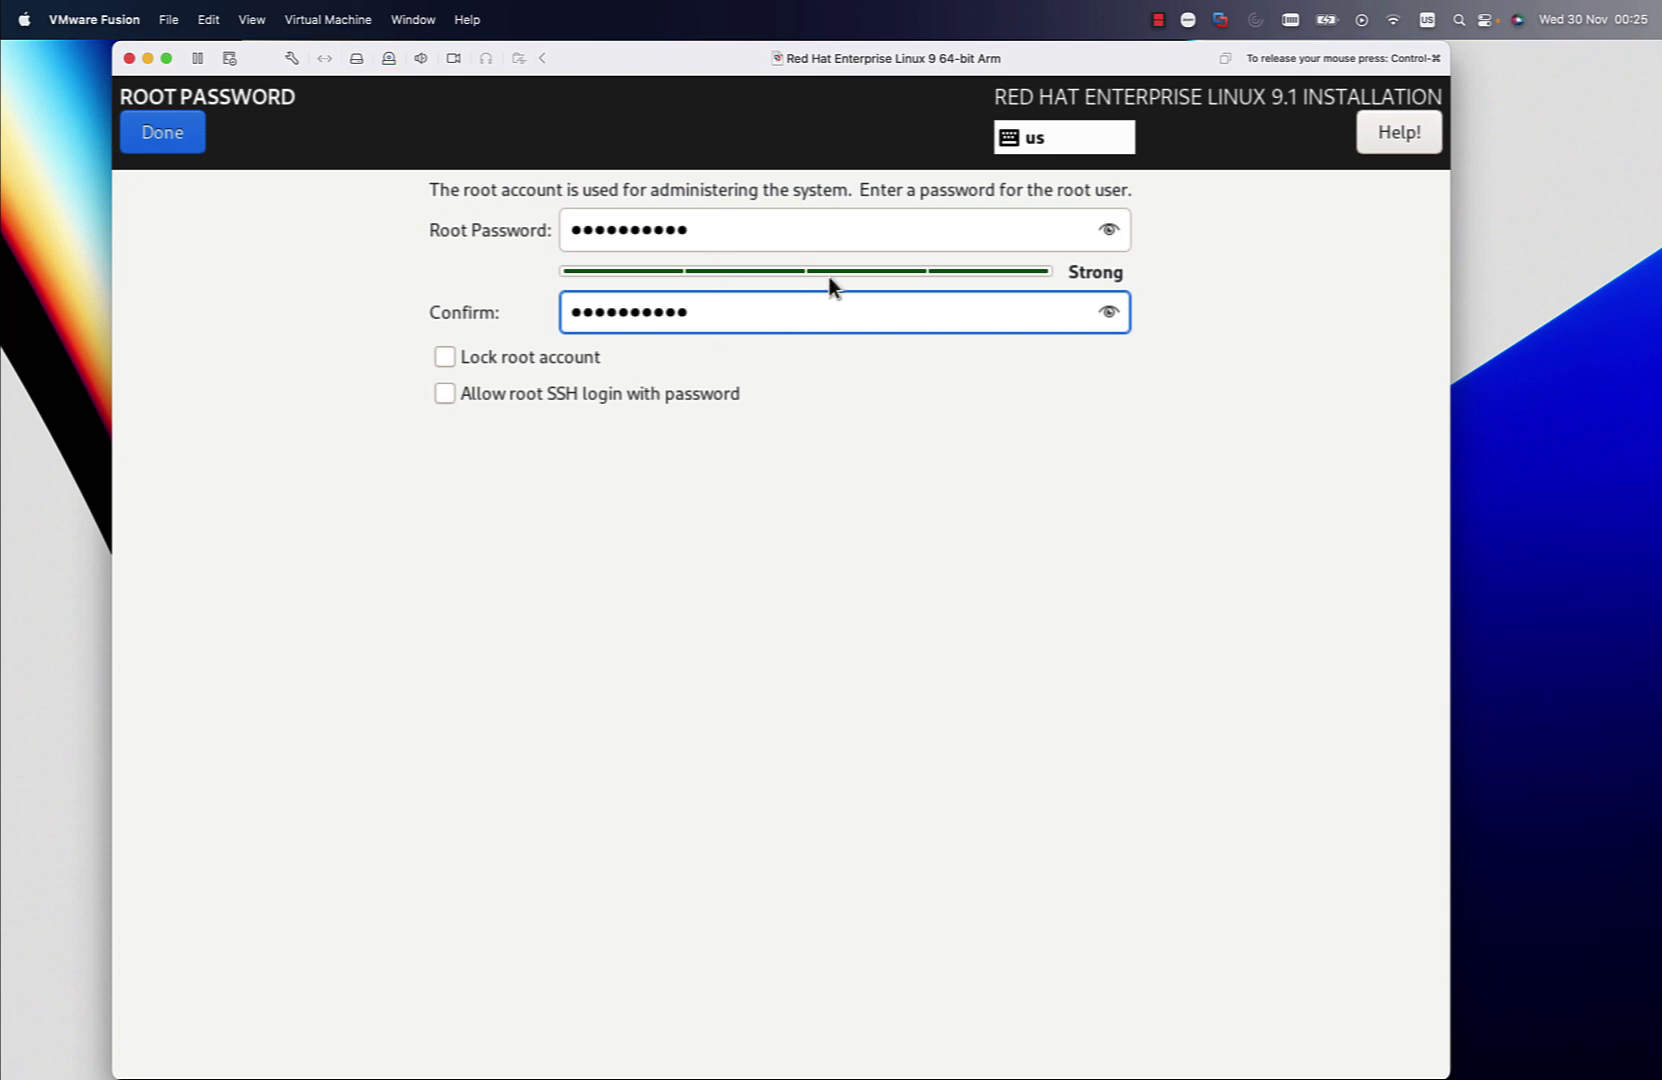
click(163, 130)
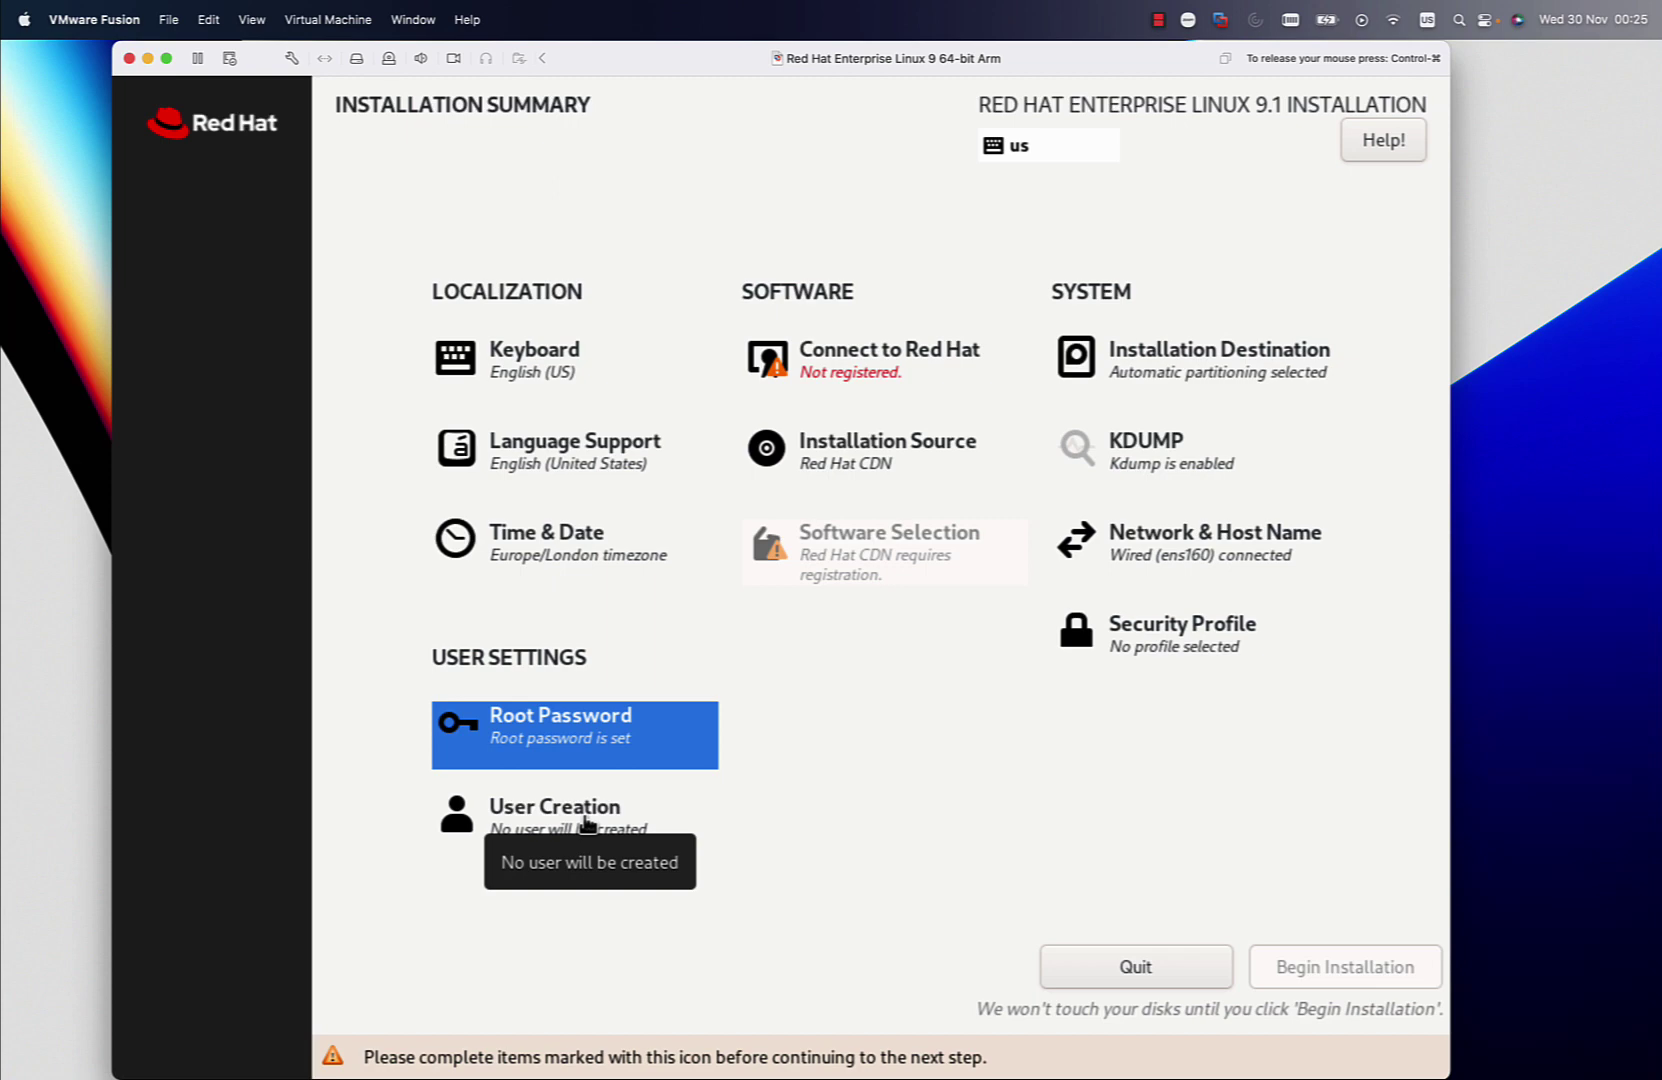
Create an administrator user with the user's name and a confirmed password, keeping default advanced settings
click(588, 824)
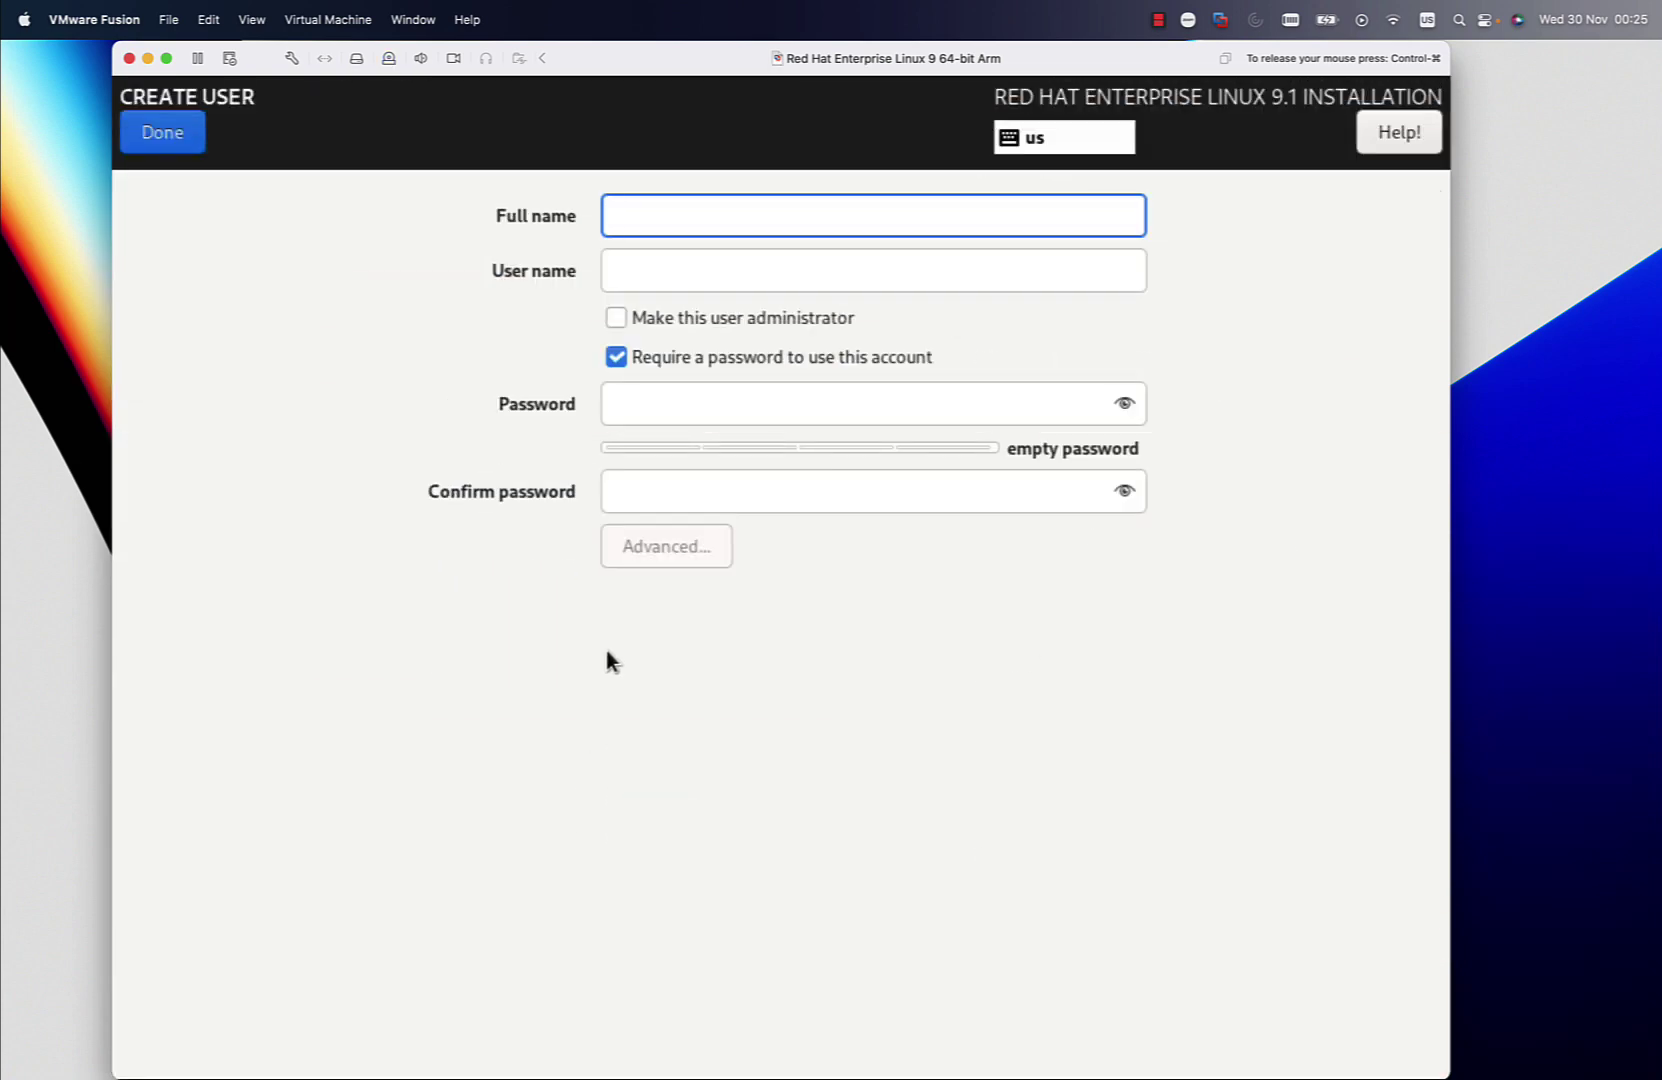
text(luca)
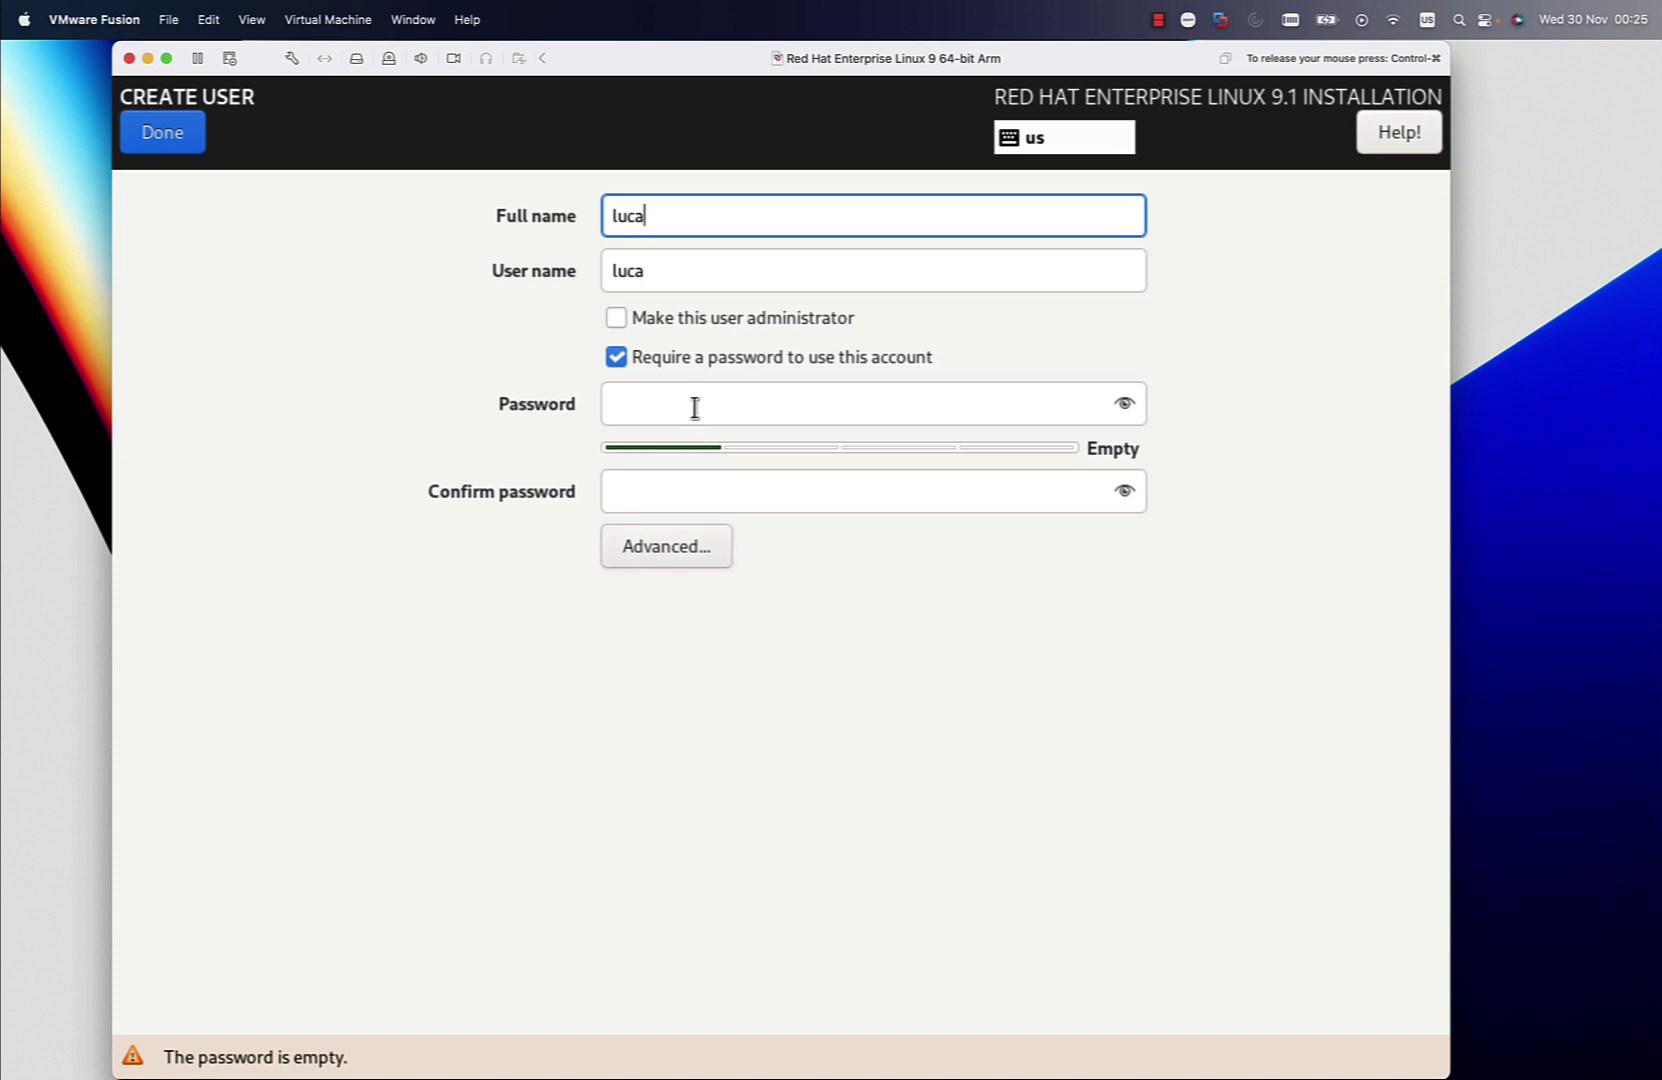
click(721, 319)
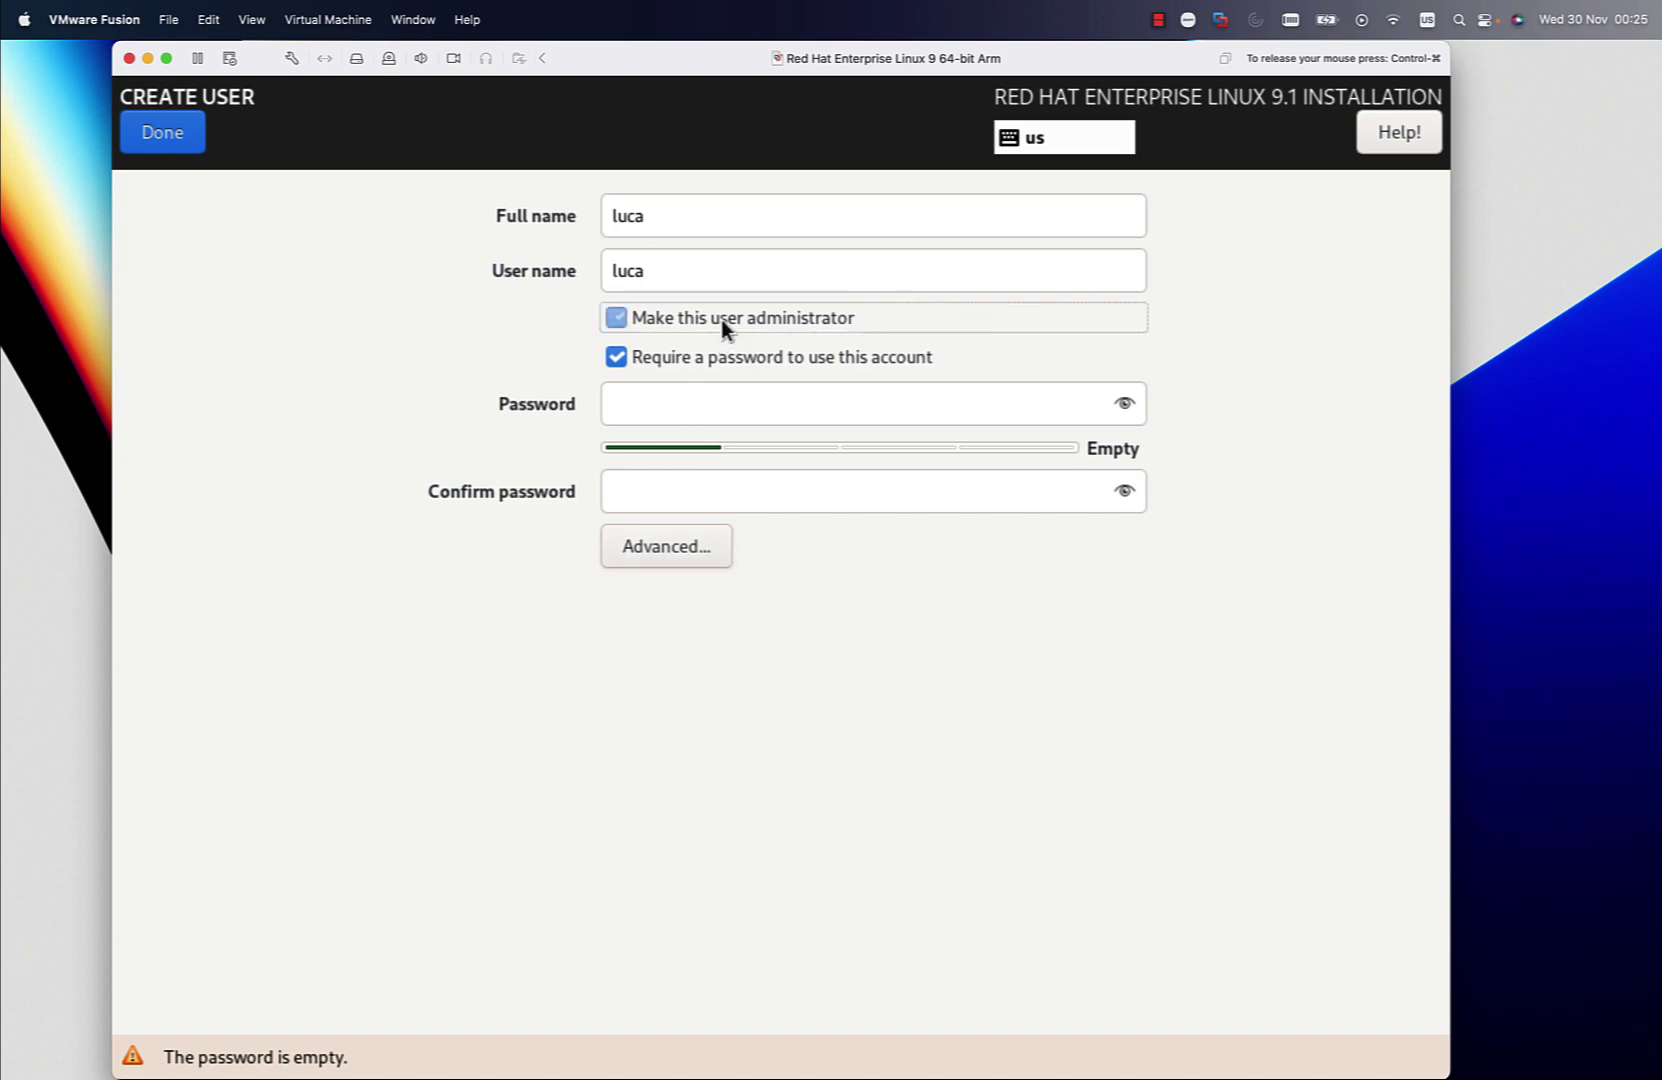
click(707, 411)
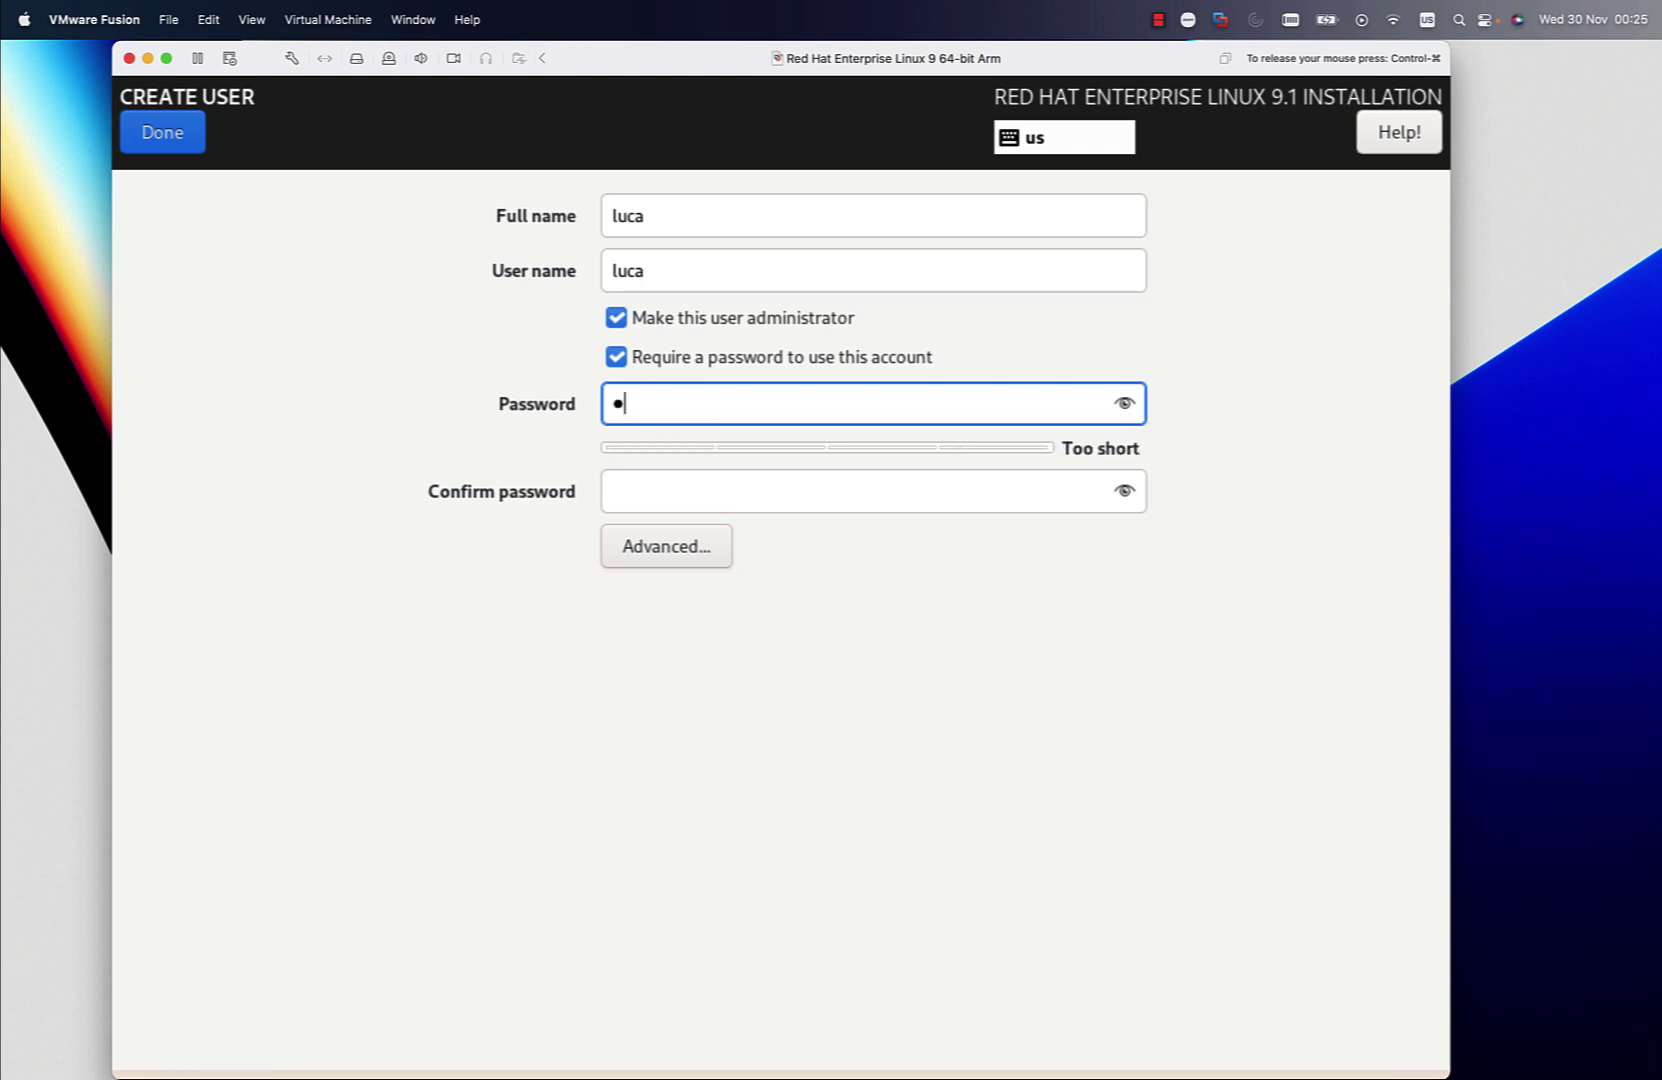
key(Tab)
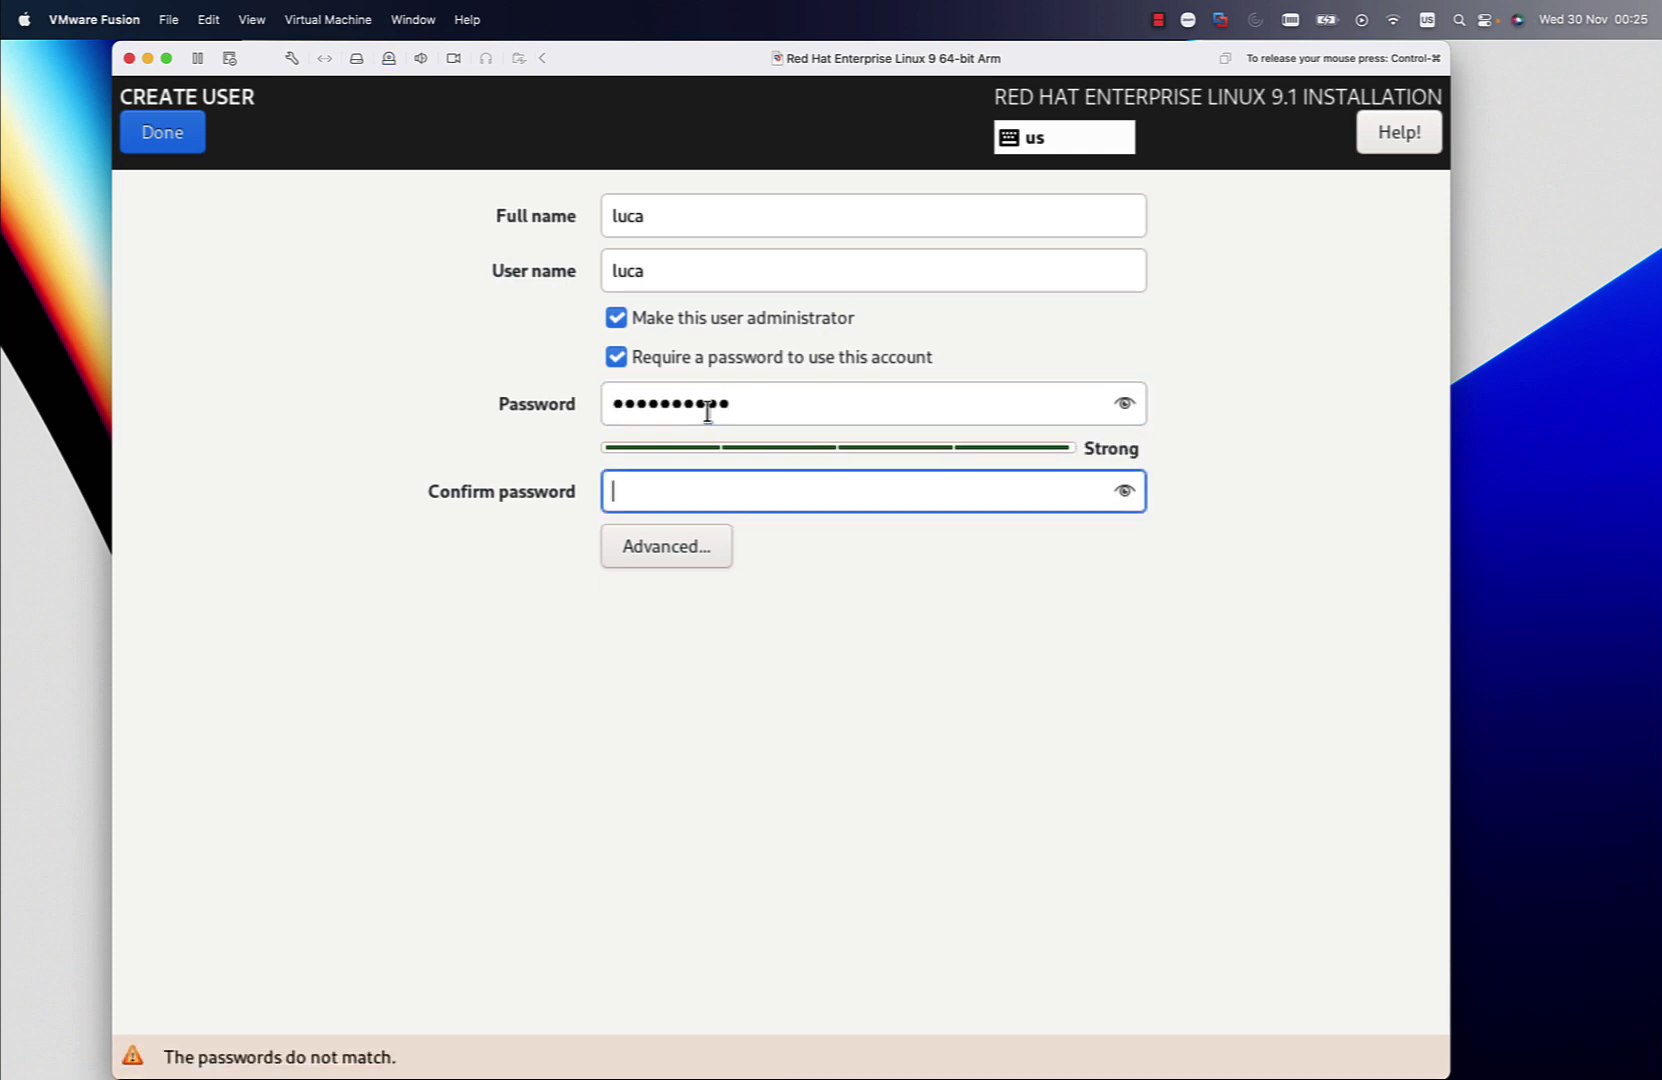
click(696, 546)
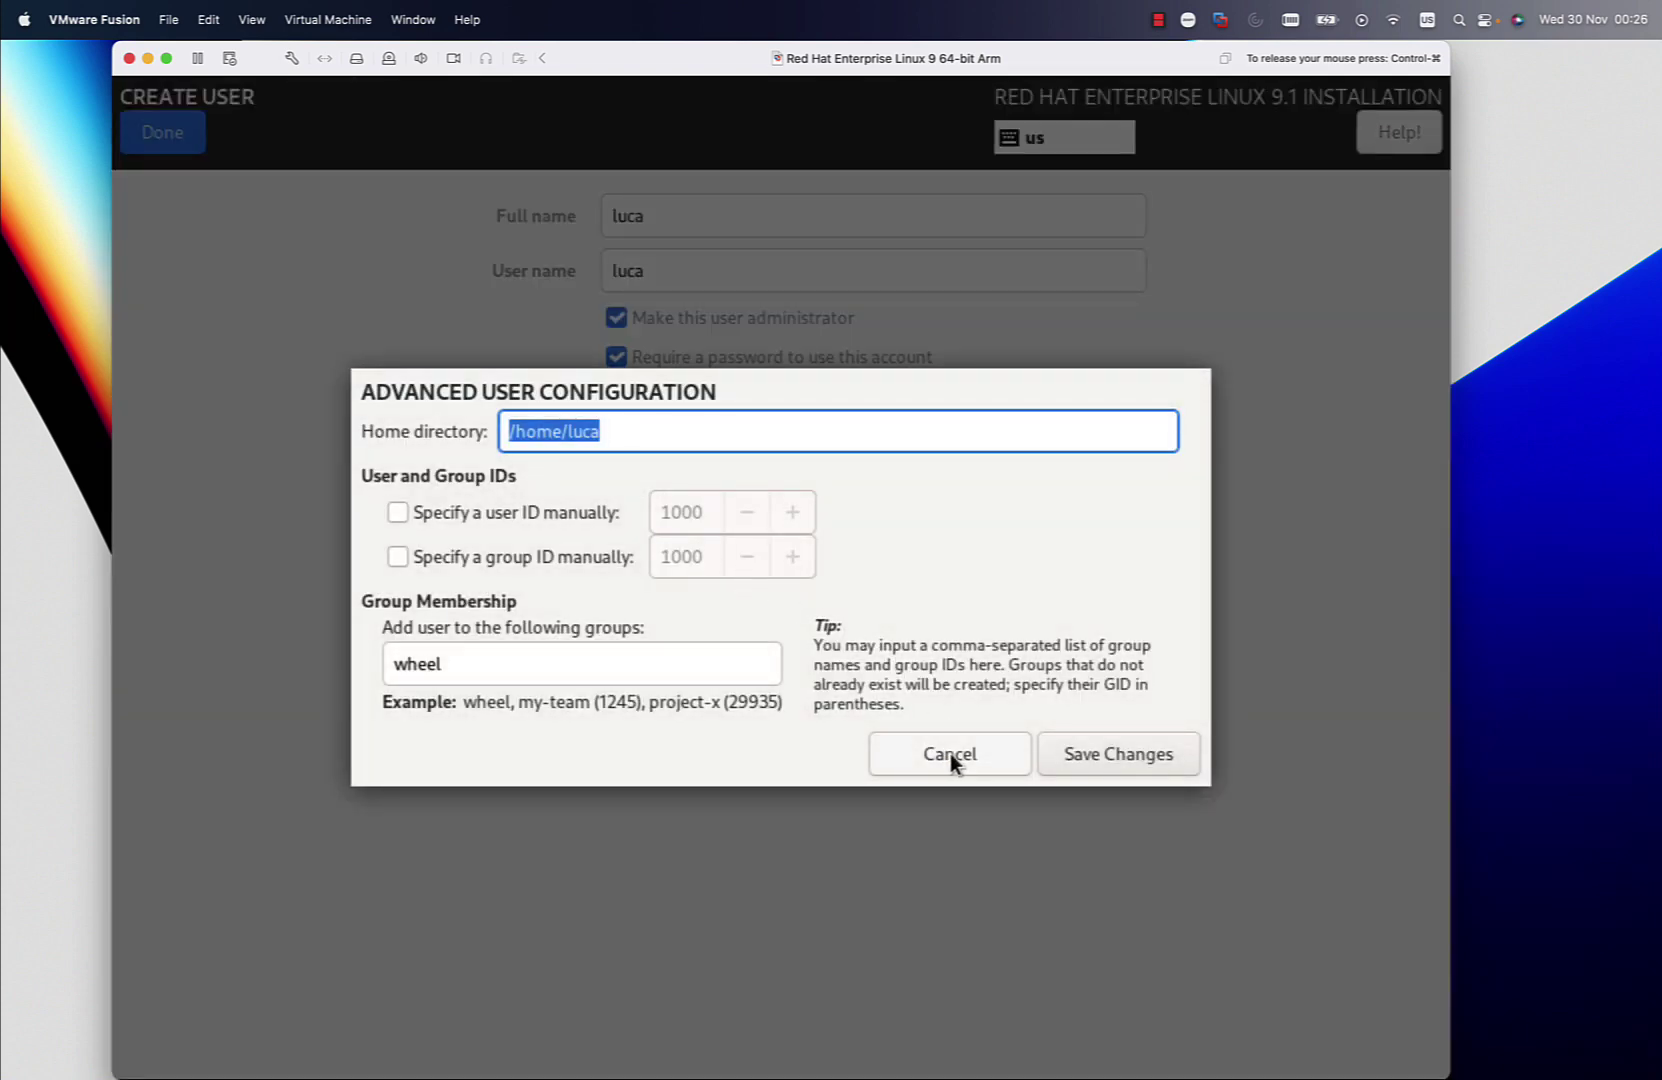
click(1050, 752)
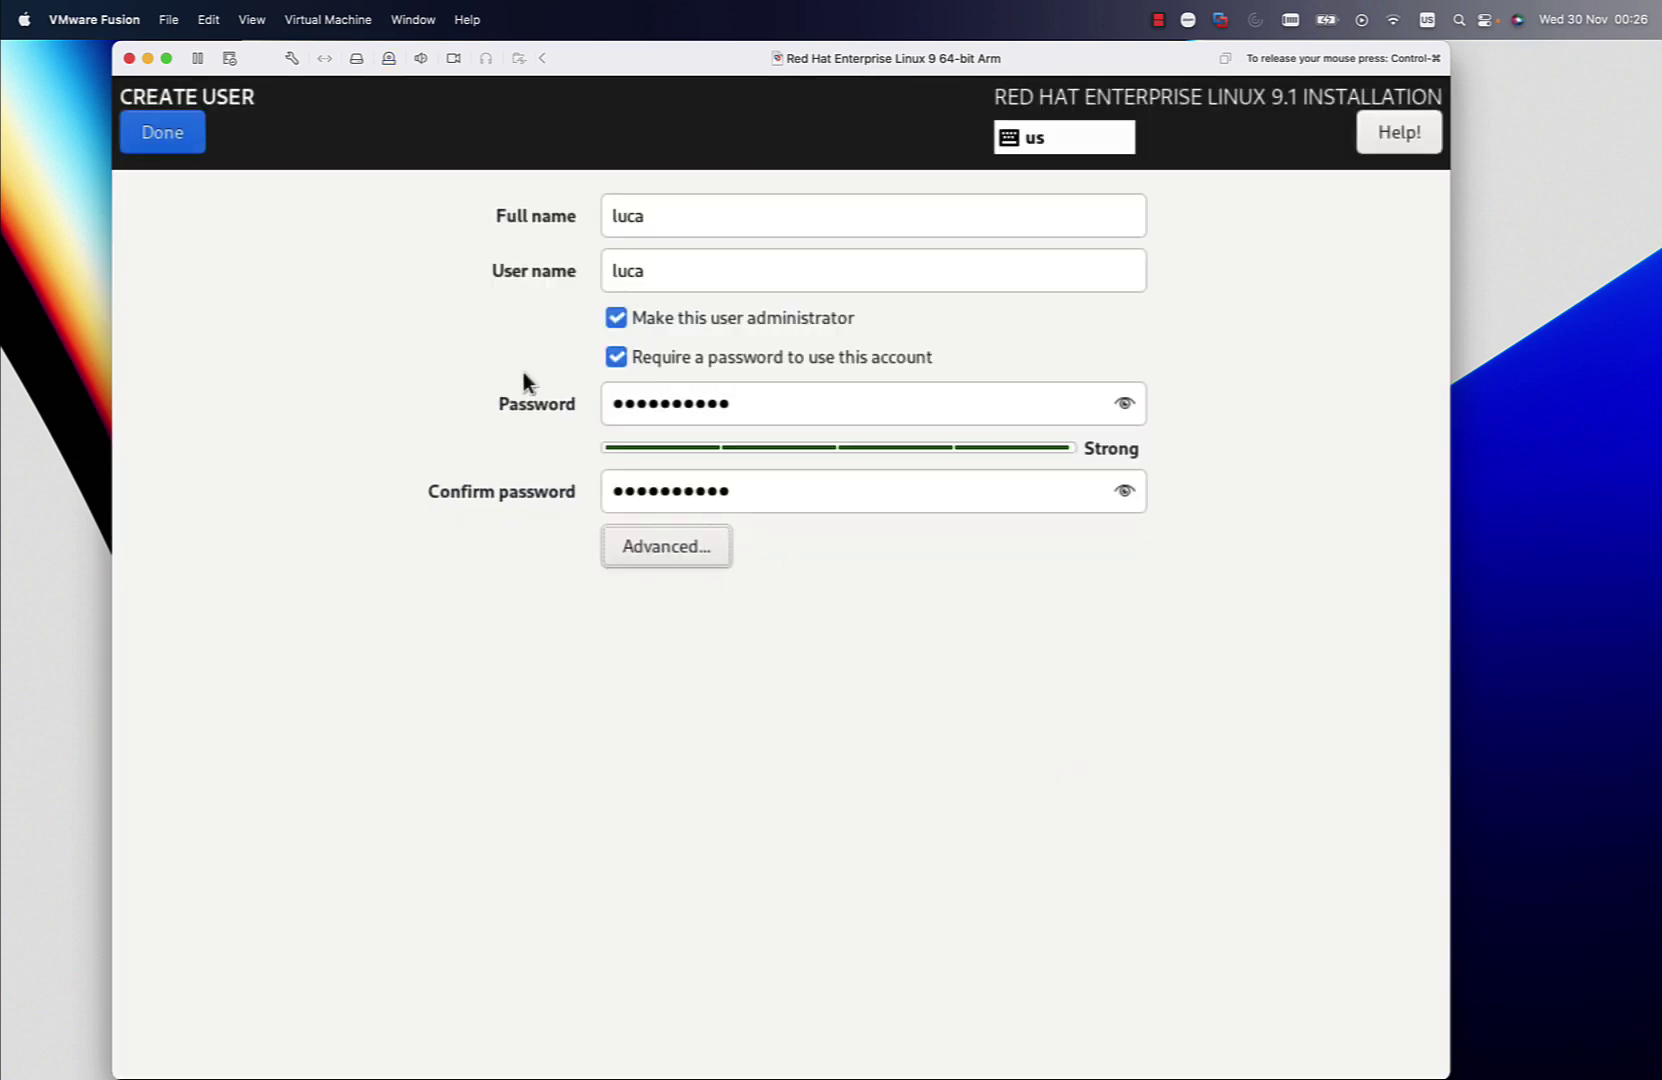
click(179, 125)
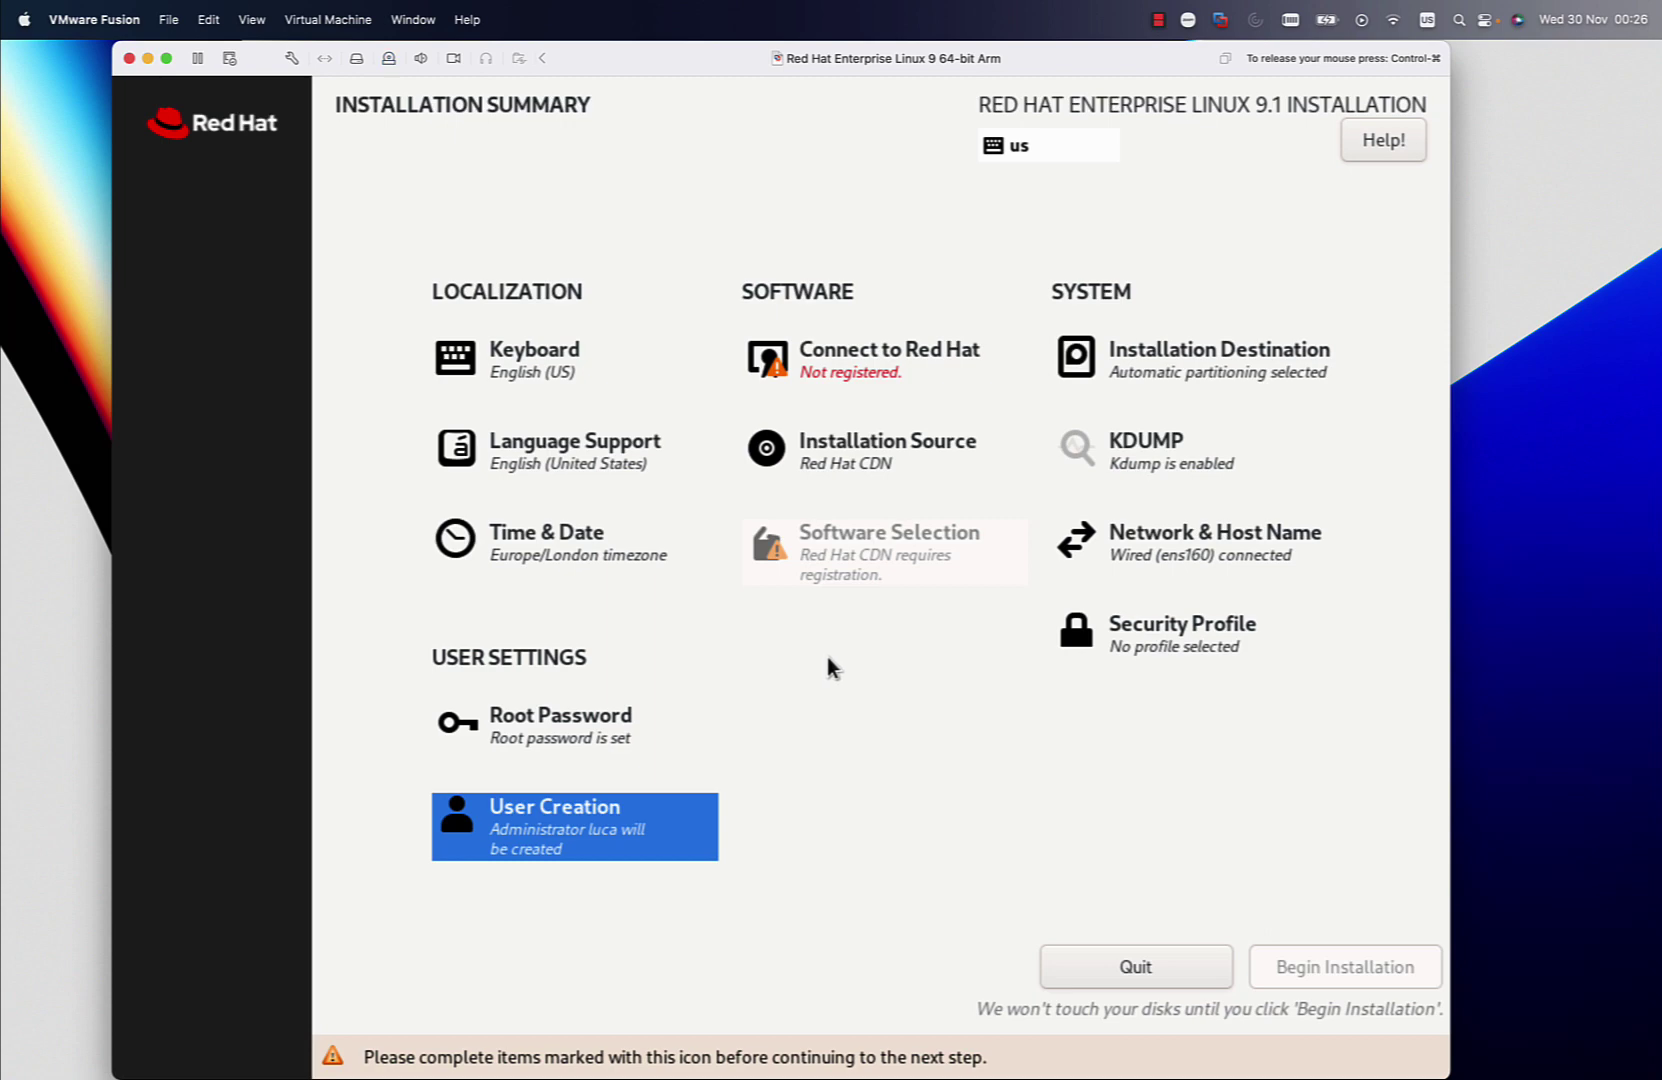
Confirm the system's Red Hat registration on Connect to Red Hat and return to the summary
click(849, 358)
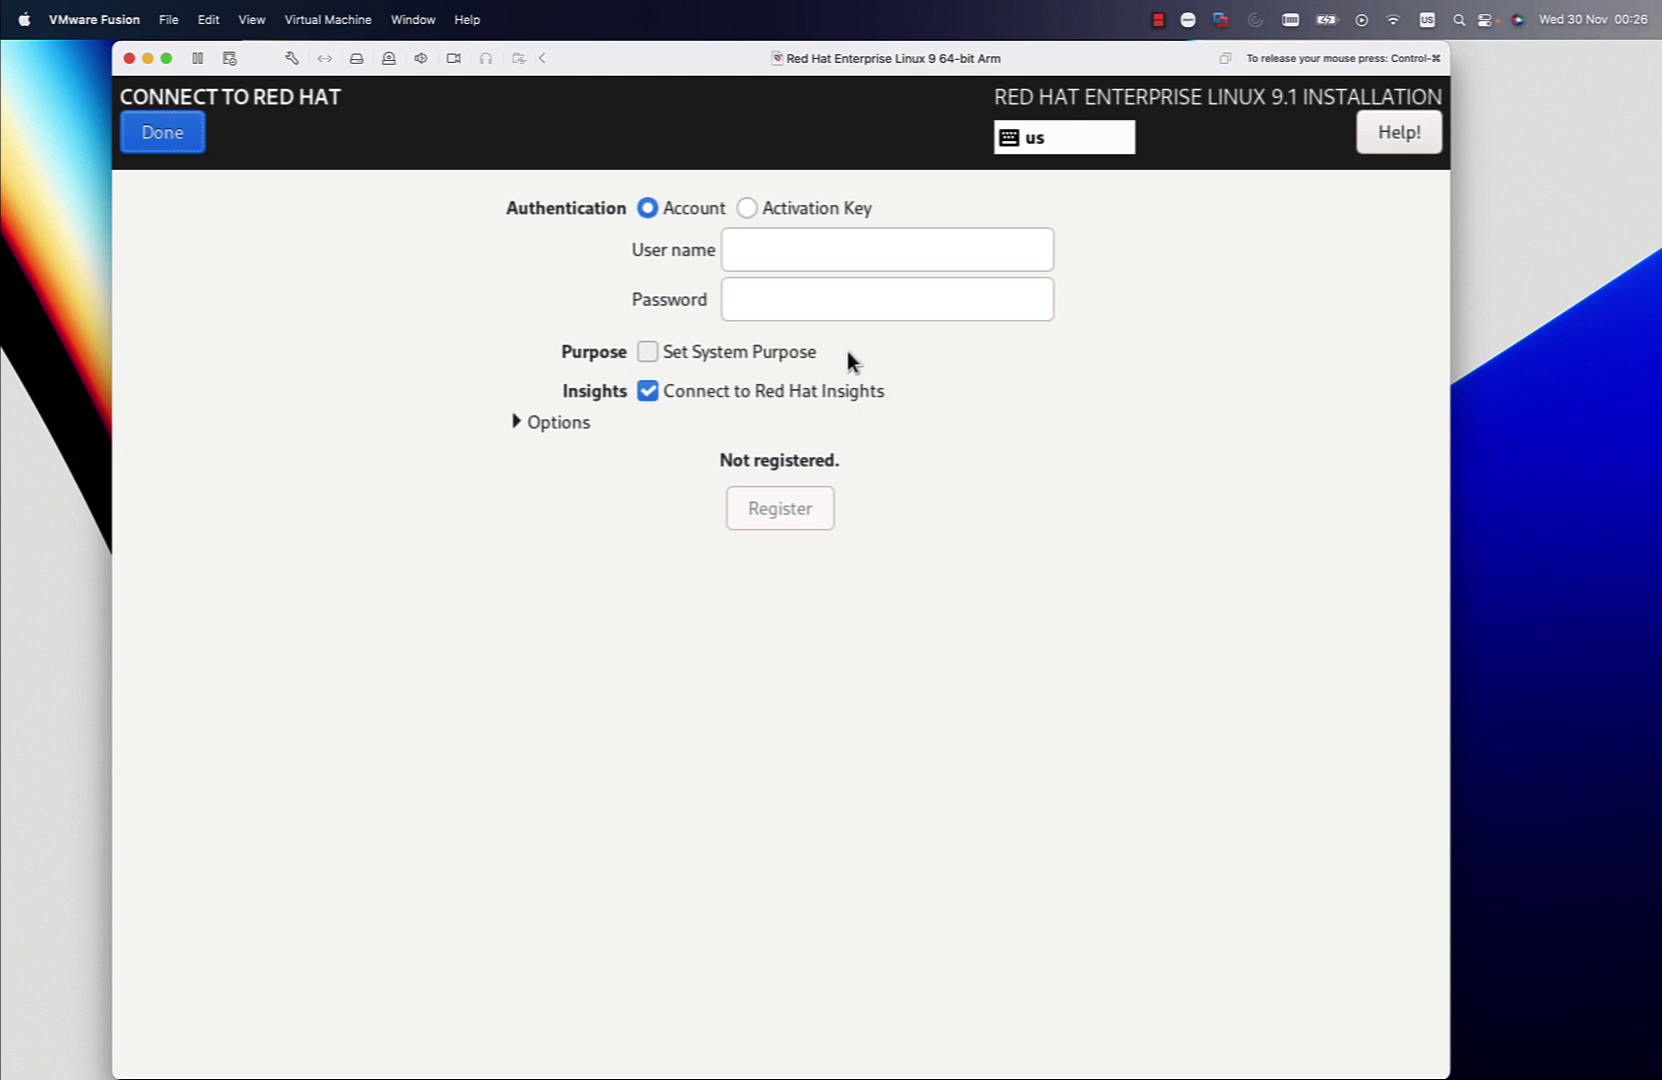
click(807, 240)
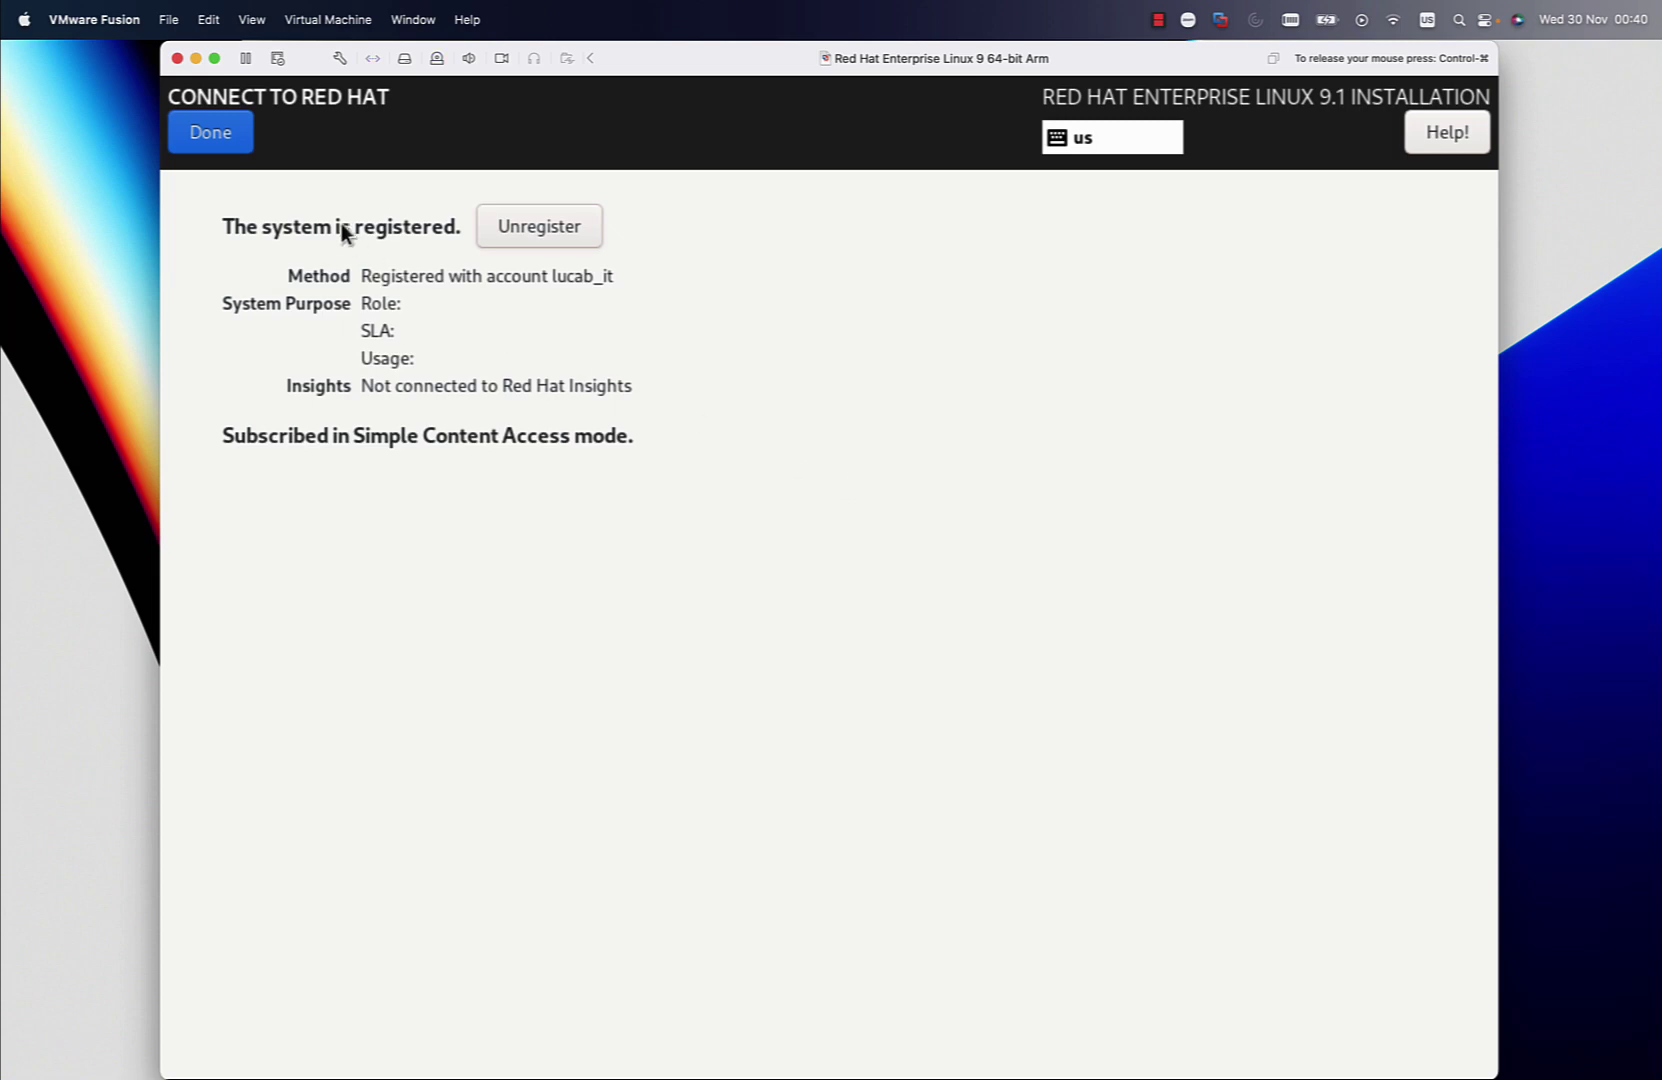
click(231, 134)
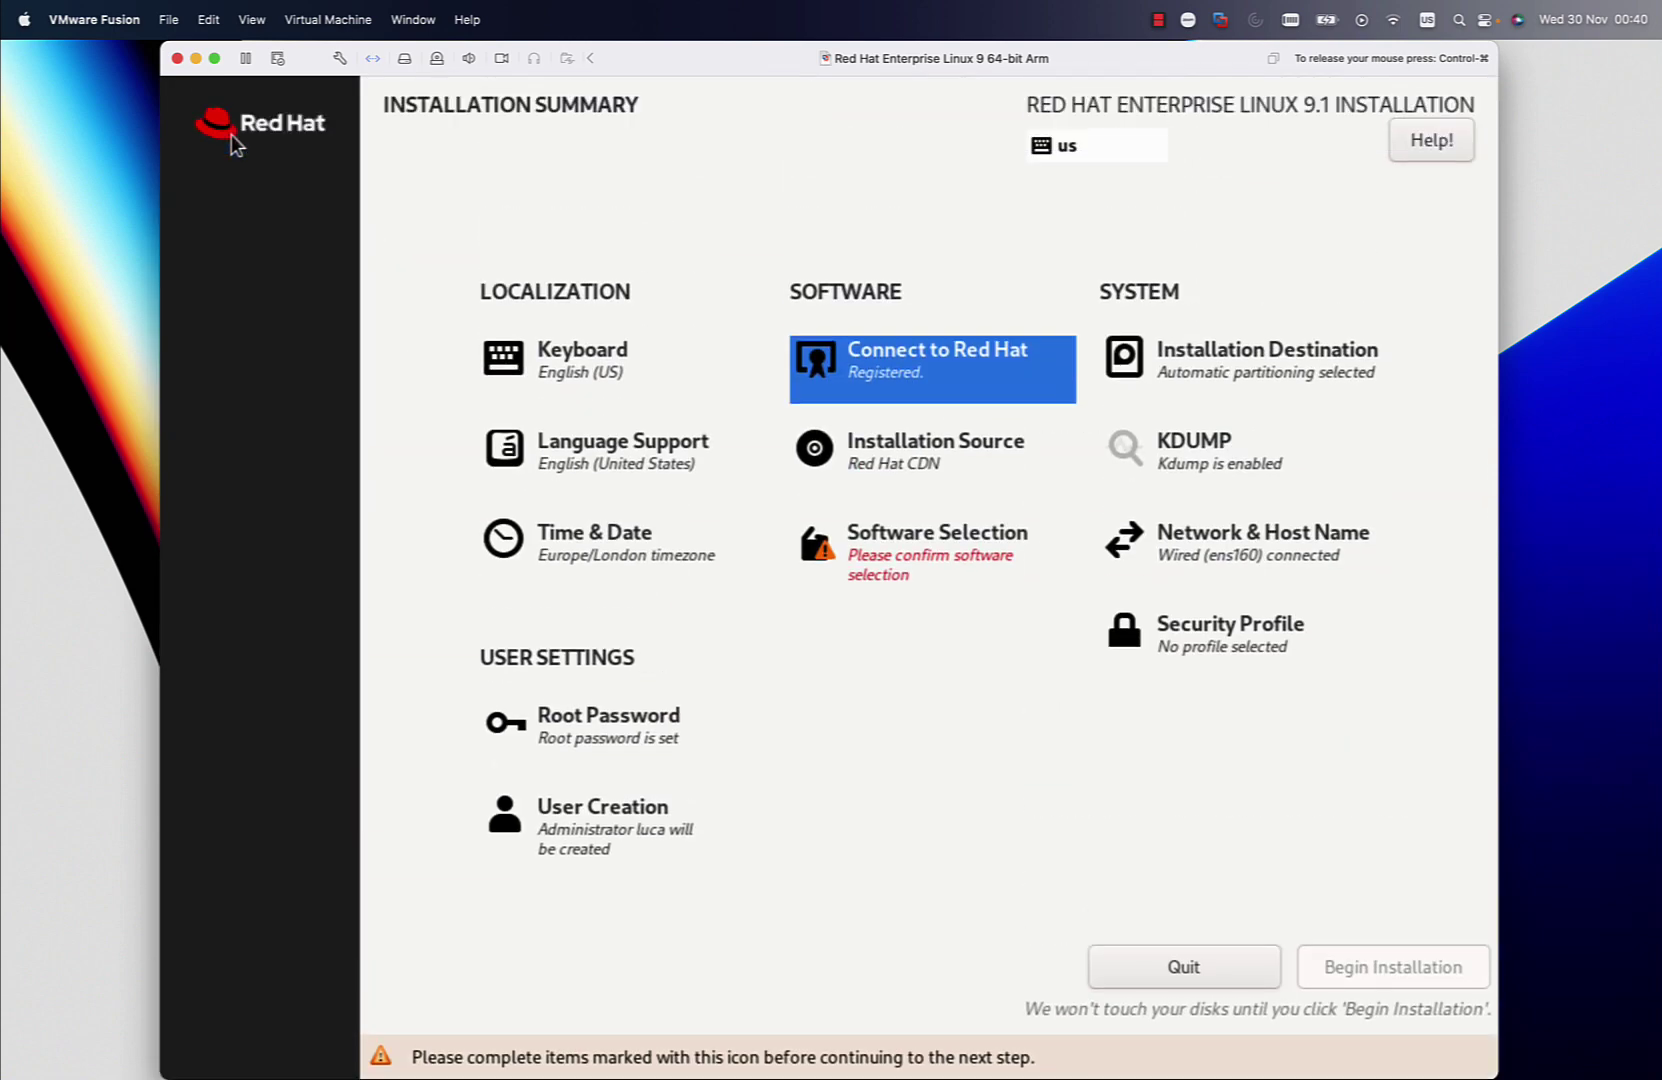
Keep Server with GUI as the base environment after reviewing the add-ons
click(897, 548)
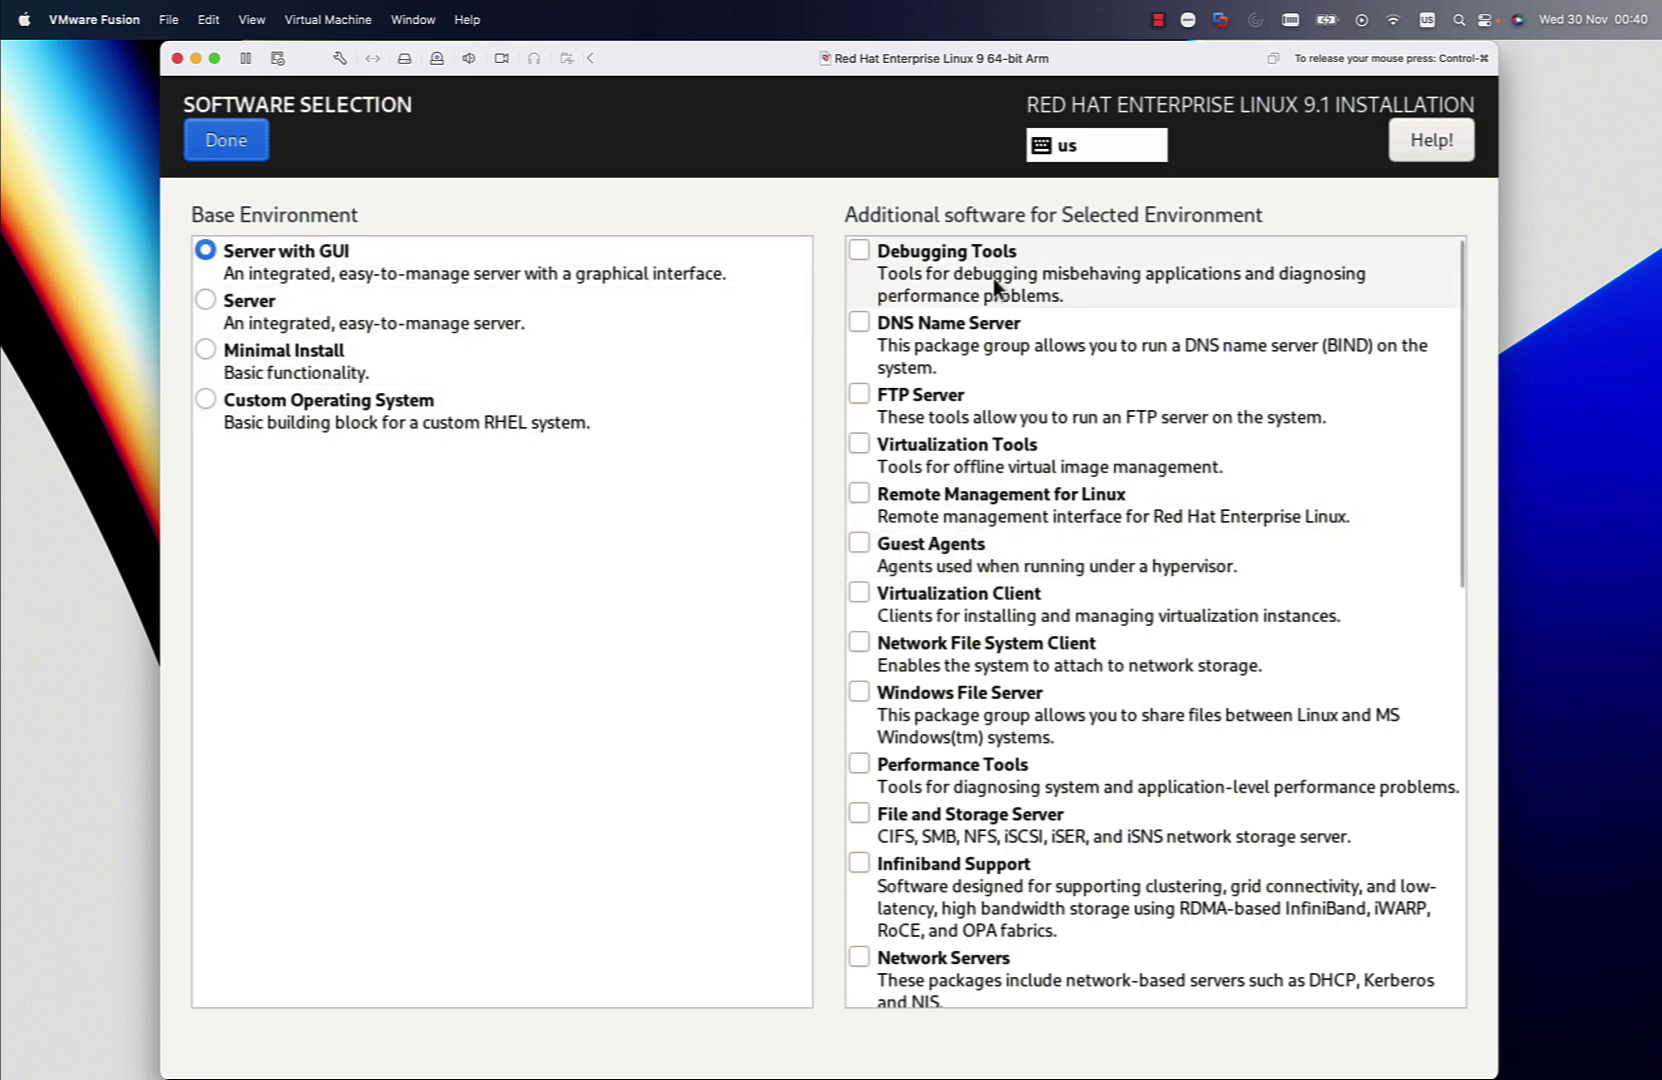
scroll(993, 278, down, 10)
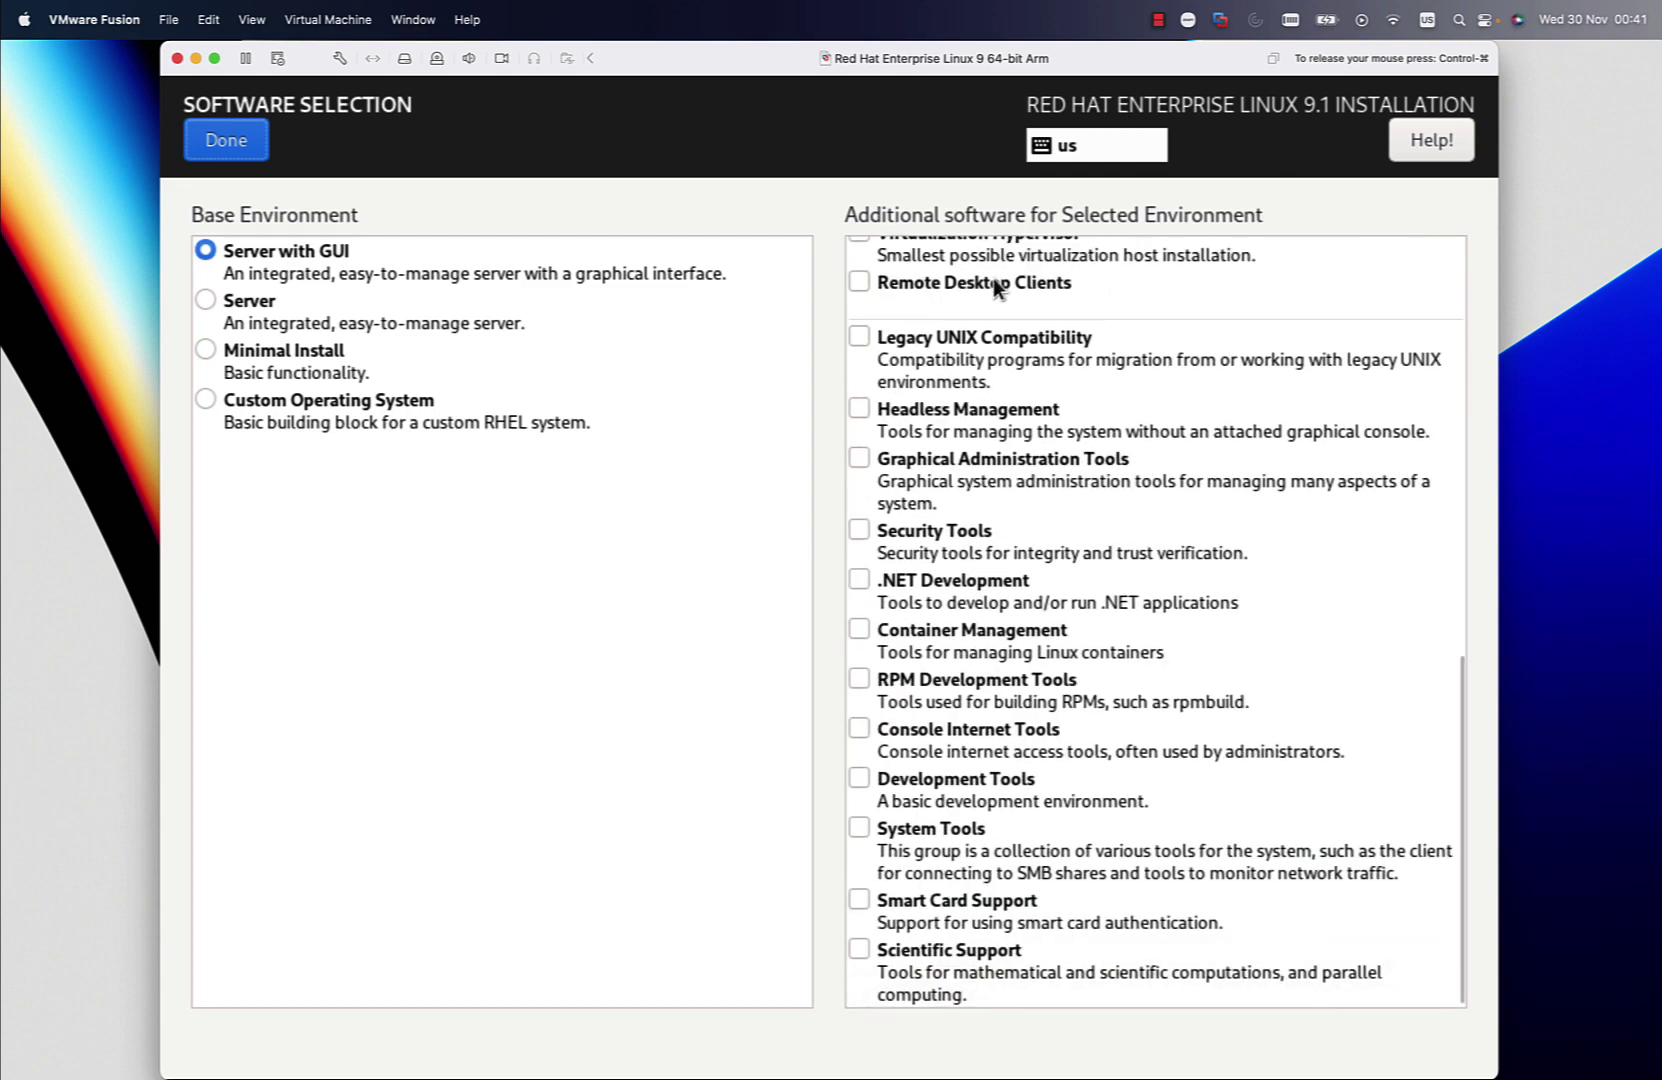
scroll(993, 278, up, 5)
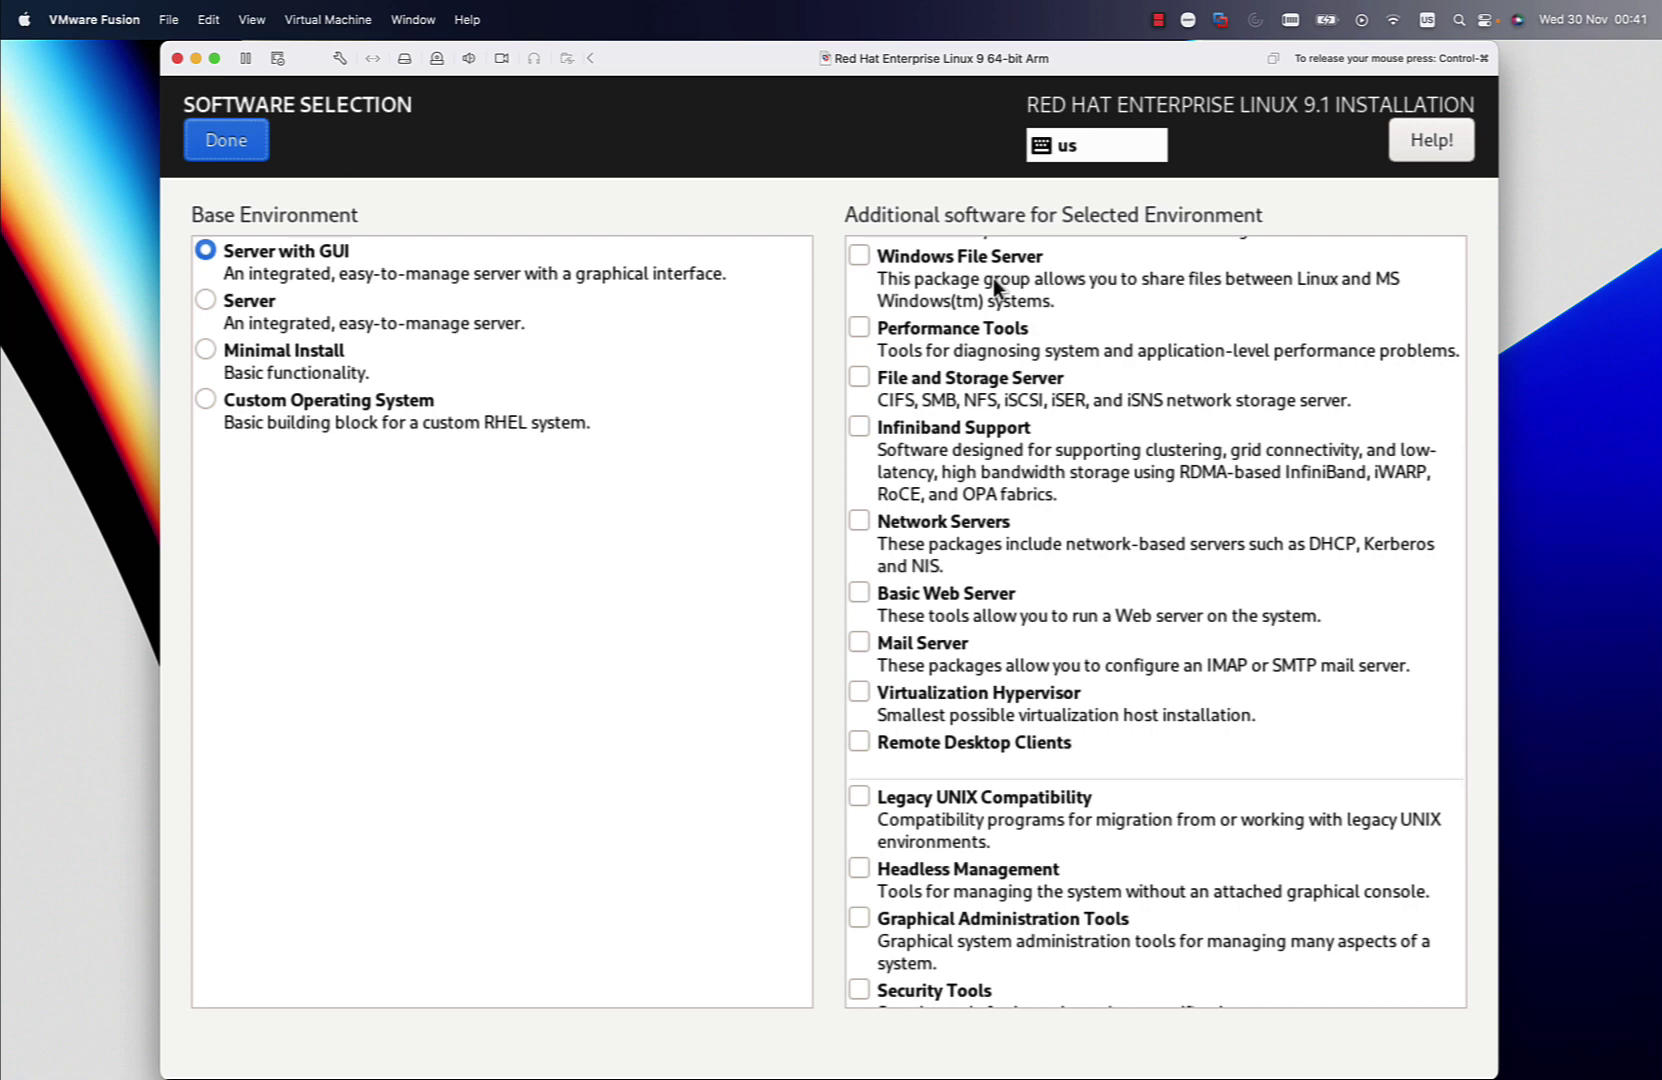
scroll(993, 278, up, 5)
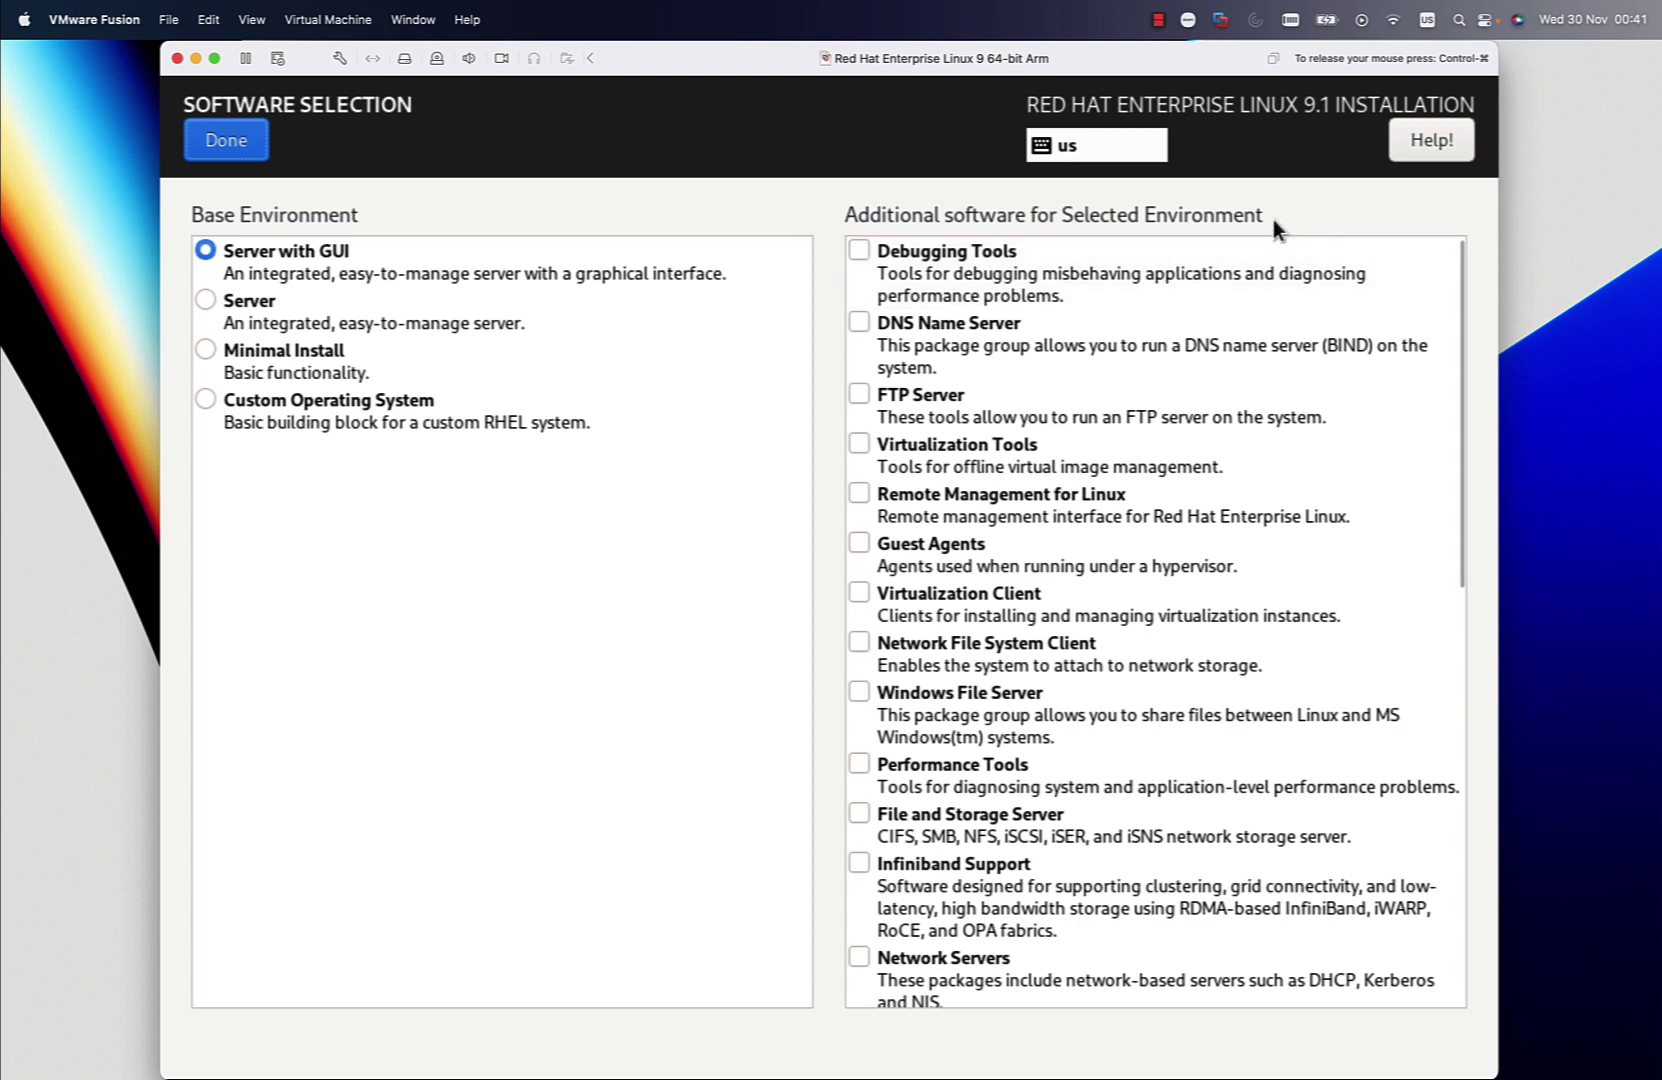
click(225, 147)
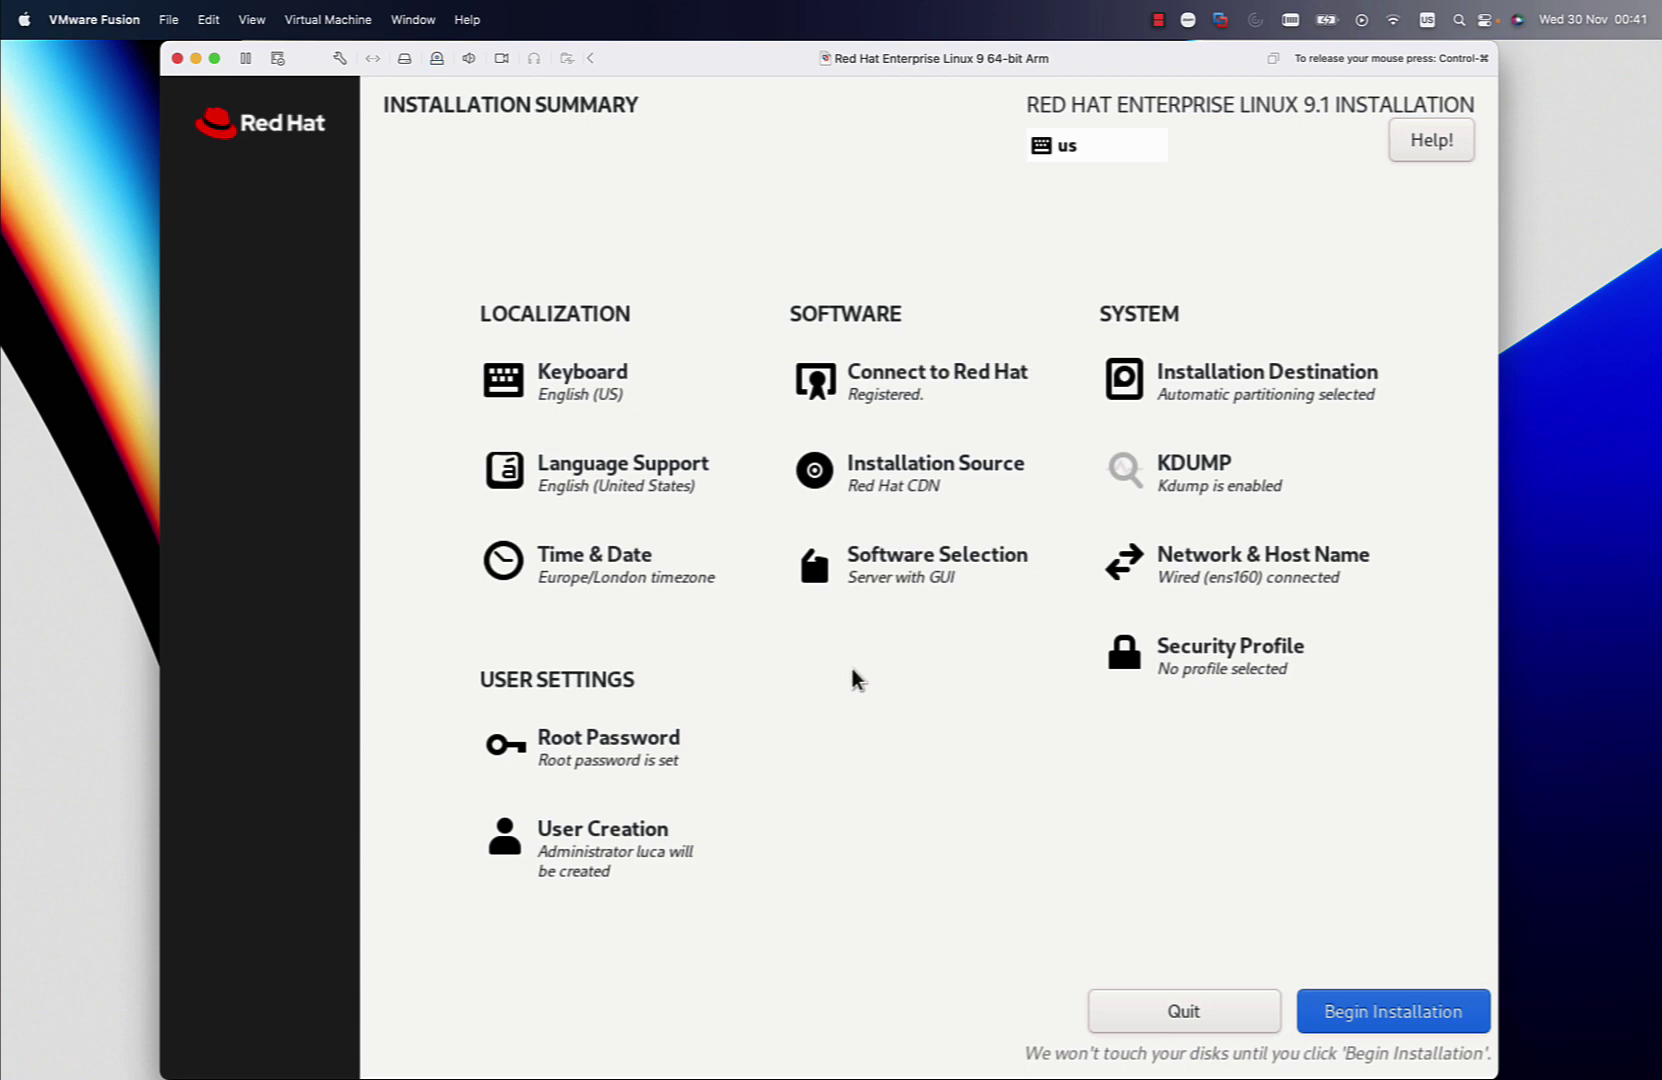
Begin installing Red Hat Enterprise Linux 9.1
click(1396, 1021)
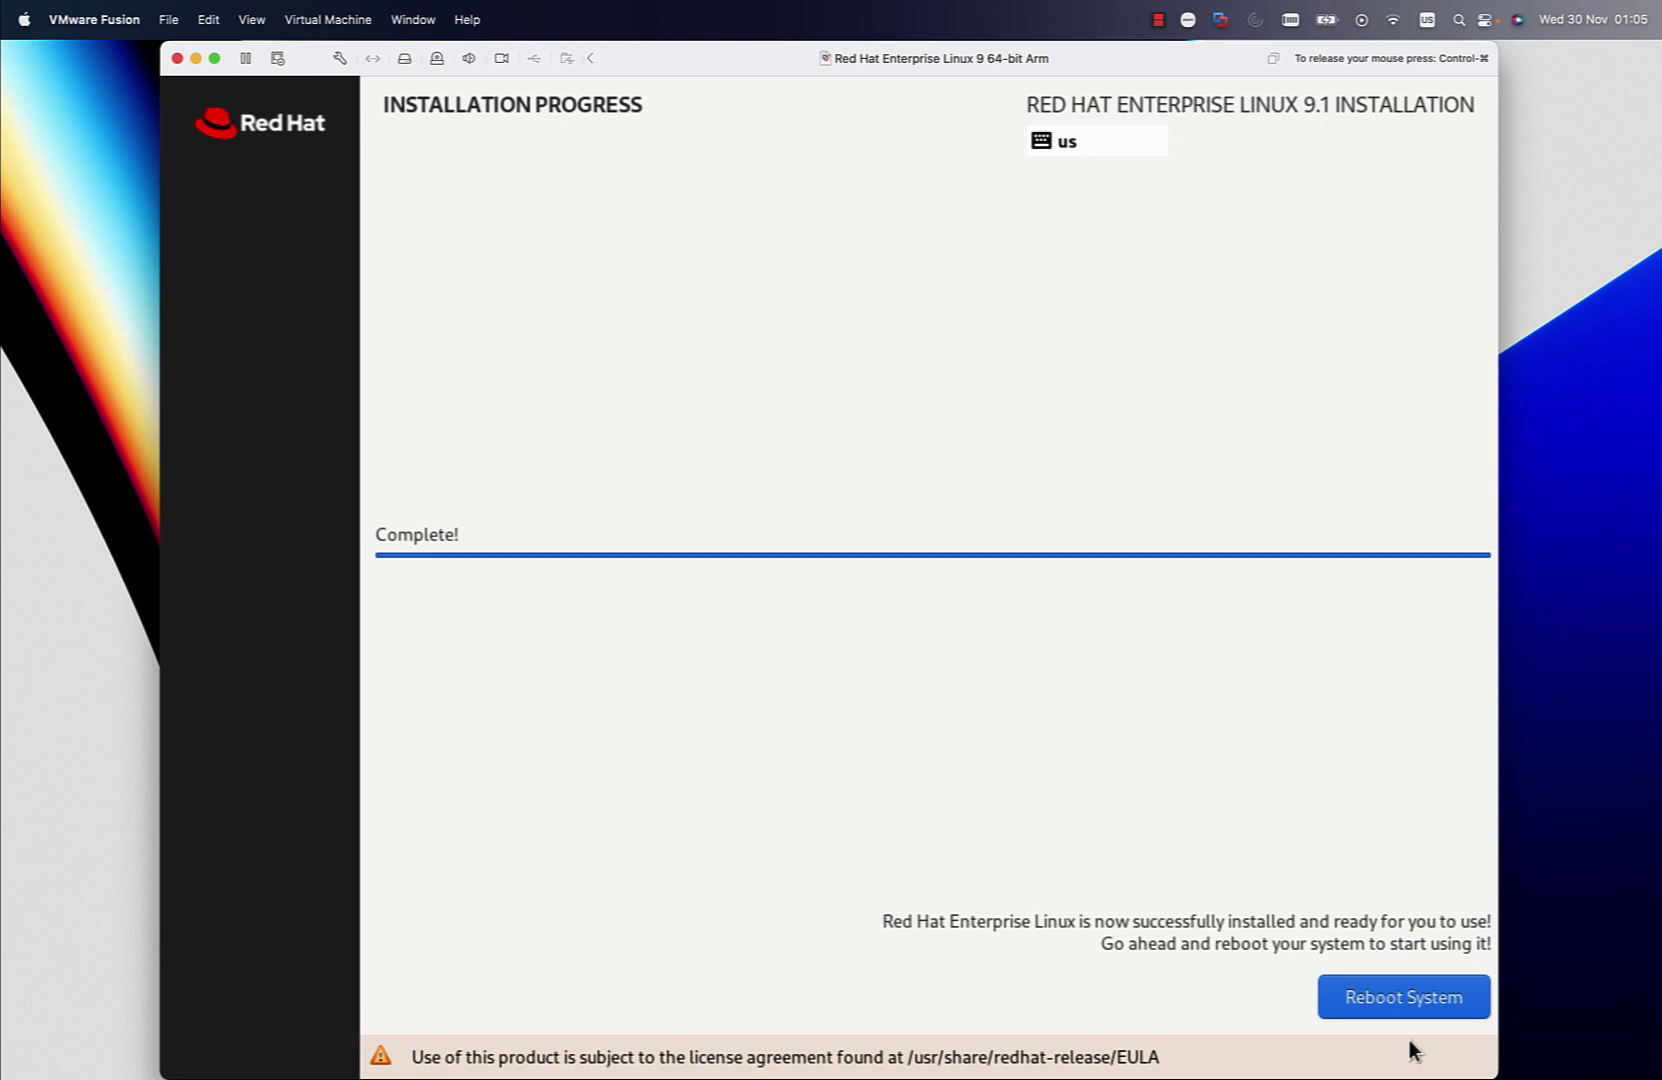
Reboot into the installed system and enlarge the VM window to full height
click(1402, 1008)
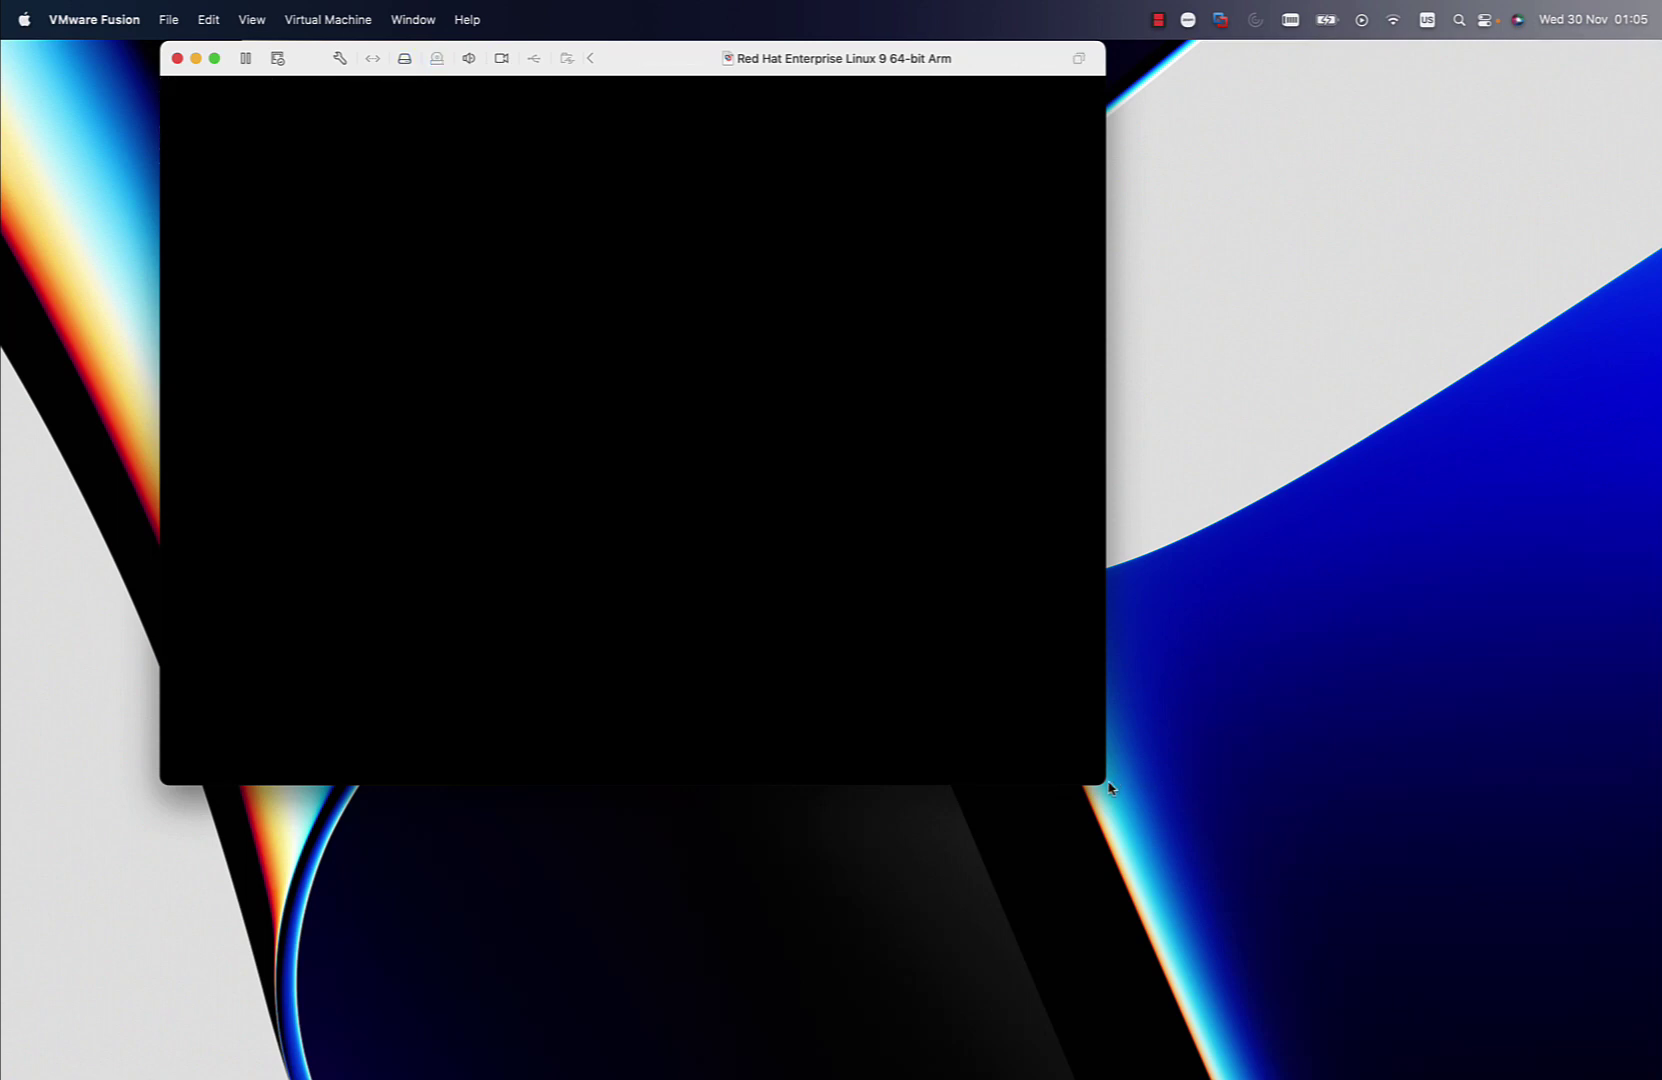
drag(1106, 786, 1500, 1078)
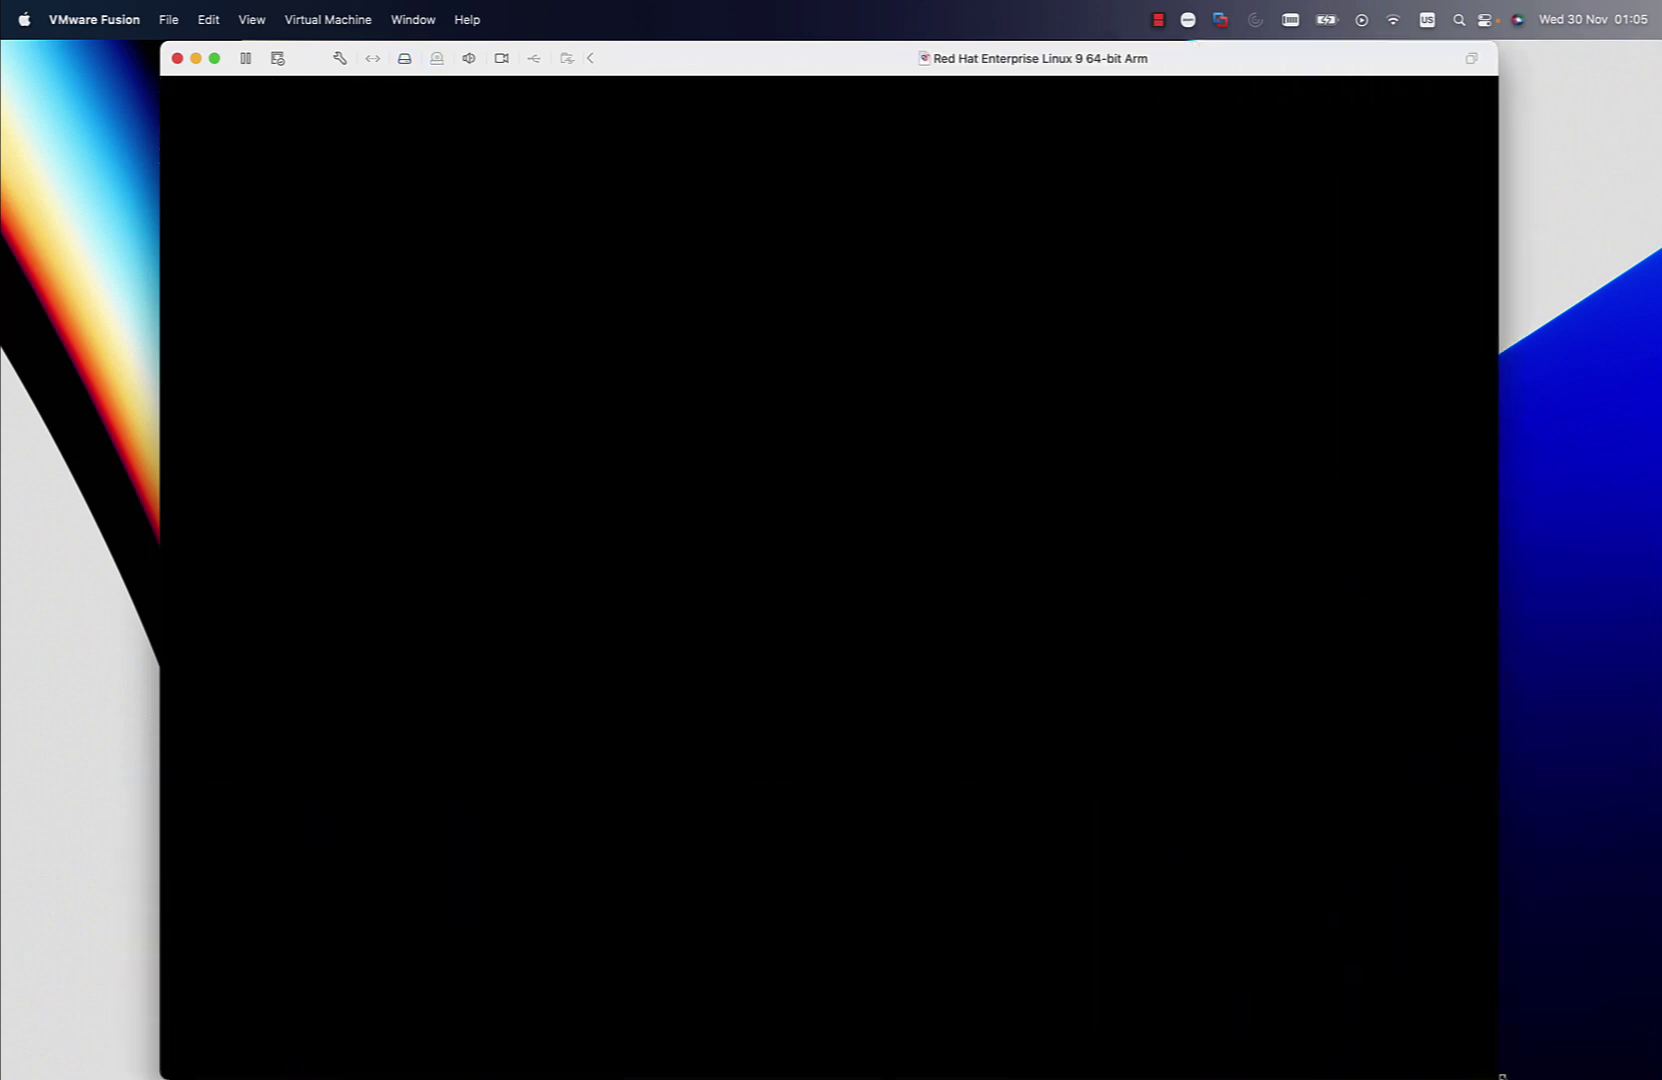
click(1412, 963)
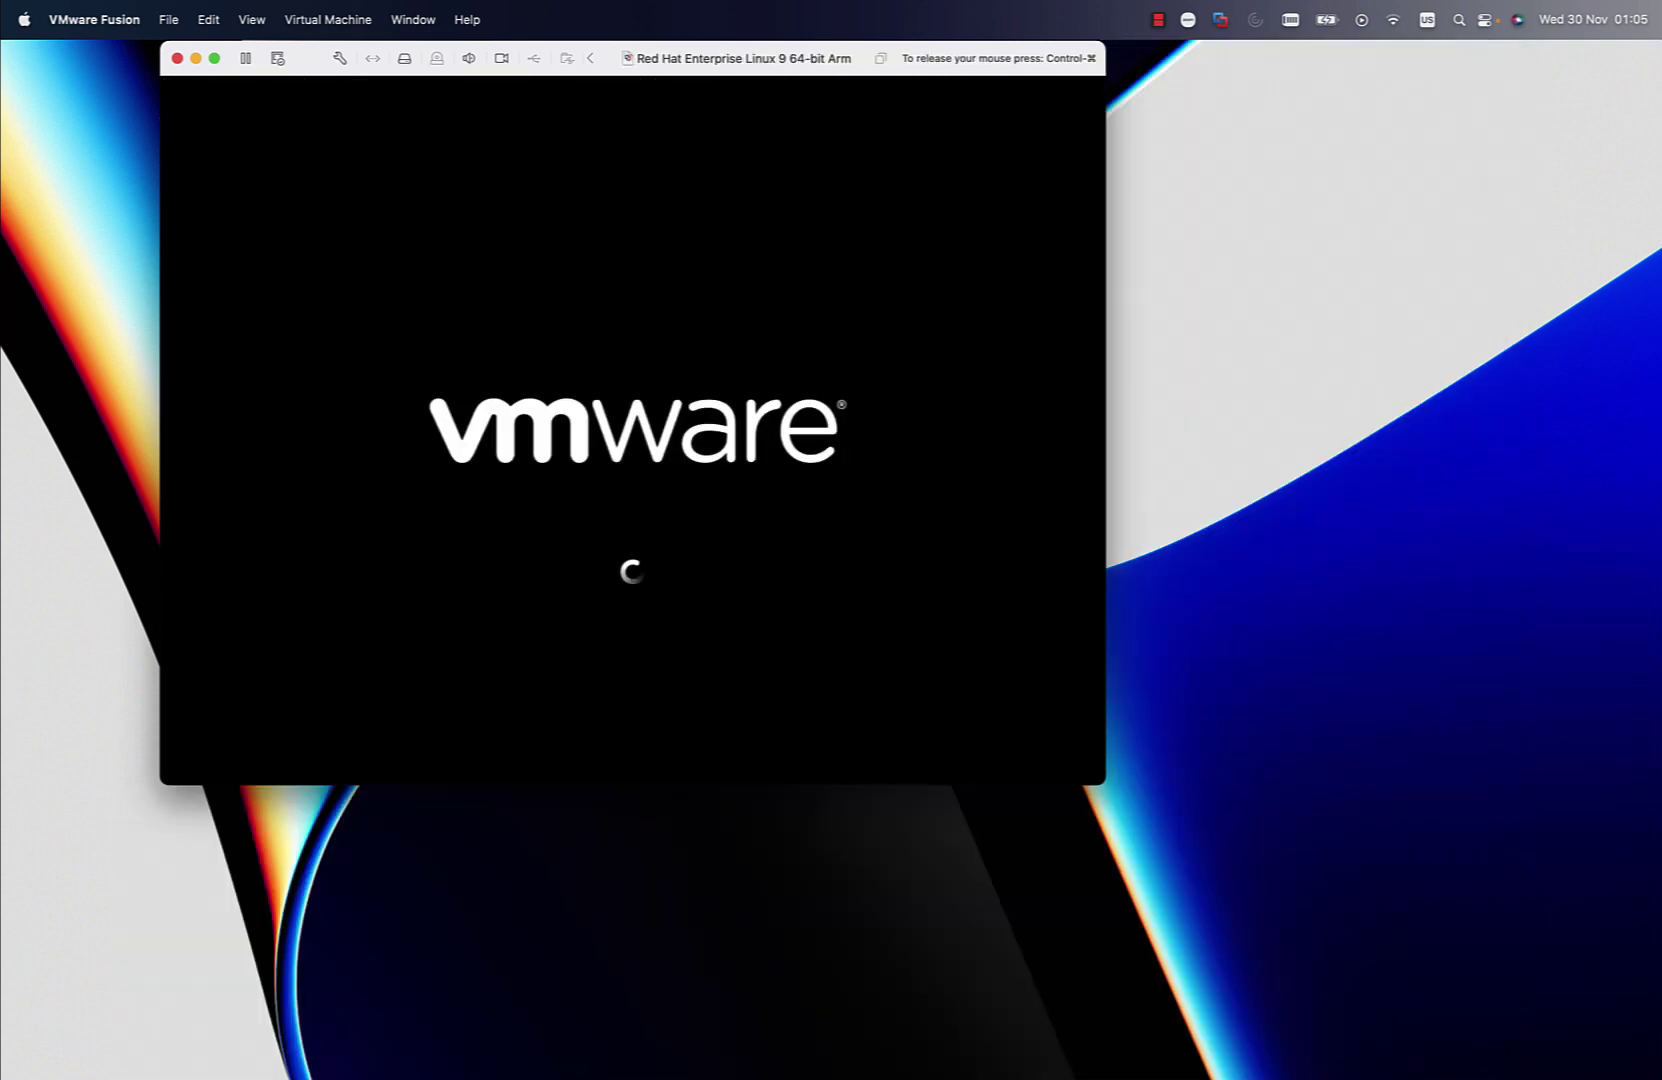
key(ctrl+super)
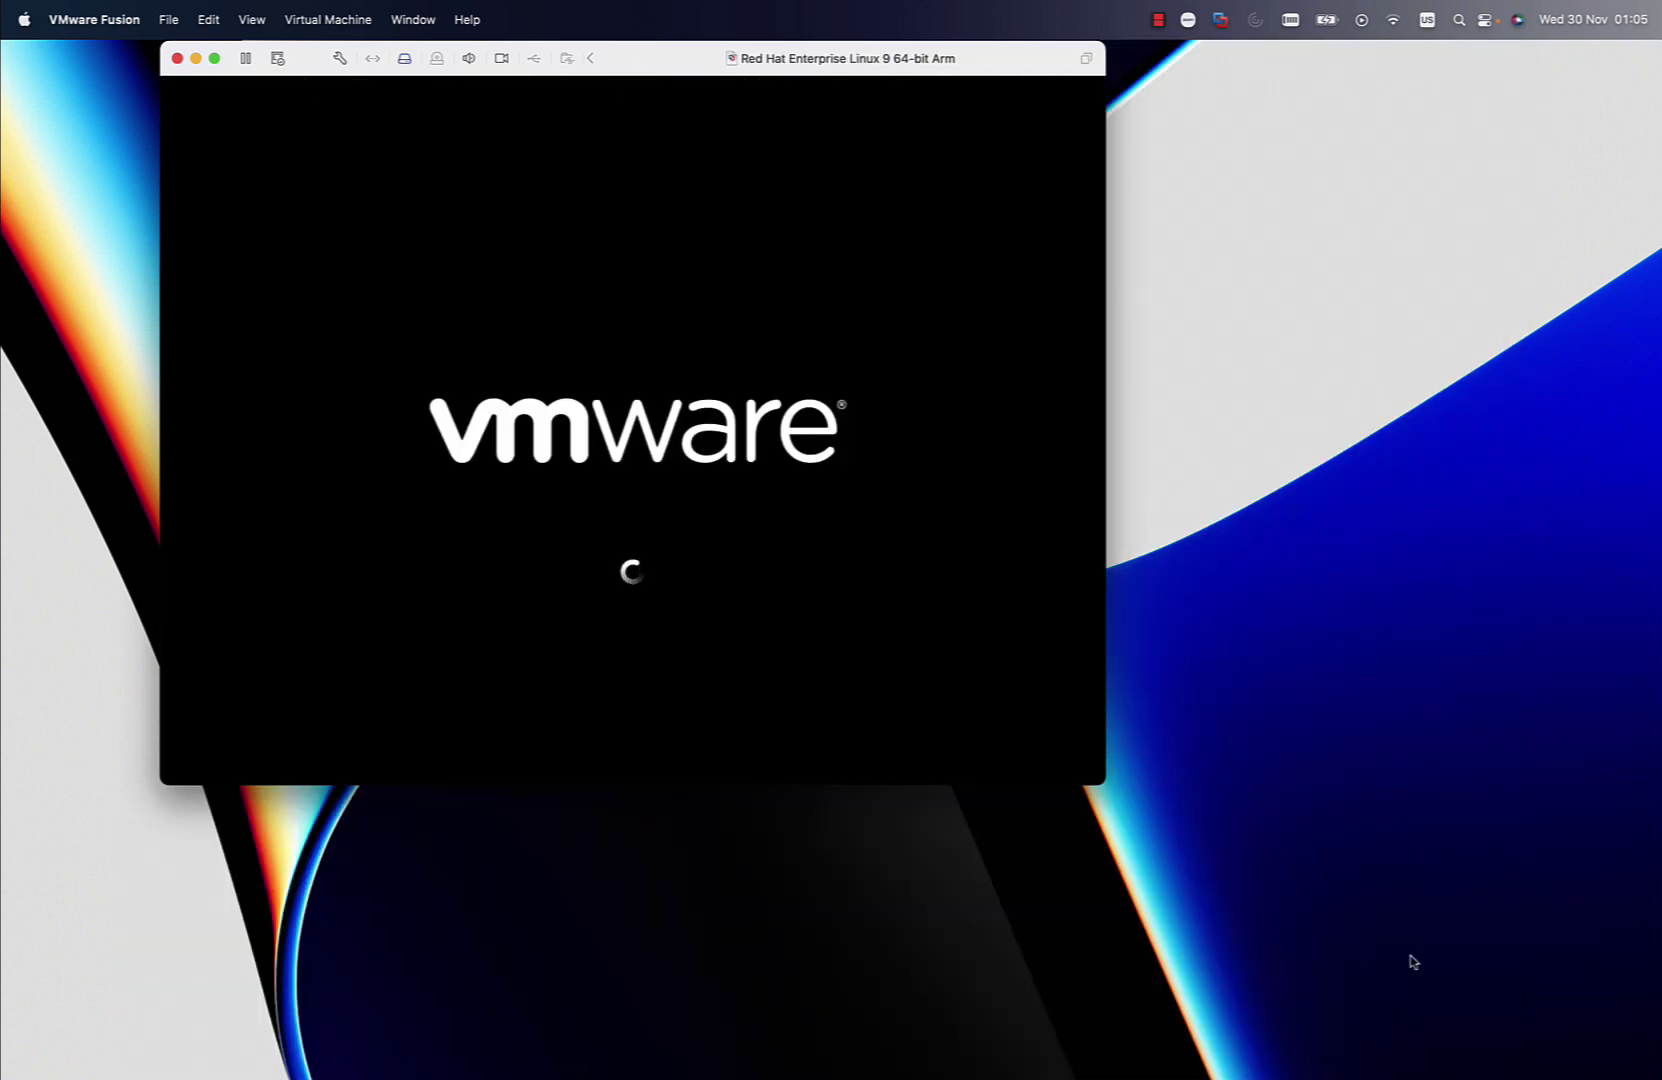
drag(1093, 779, 1481, 1077)
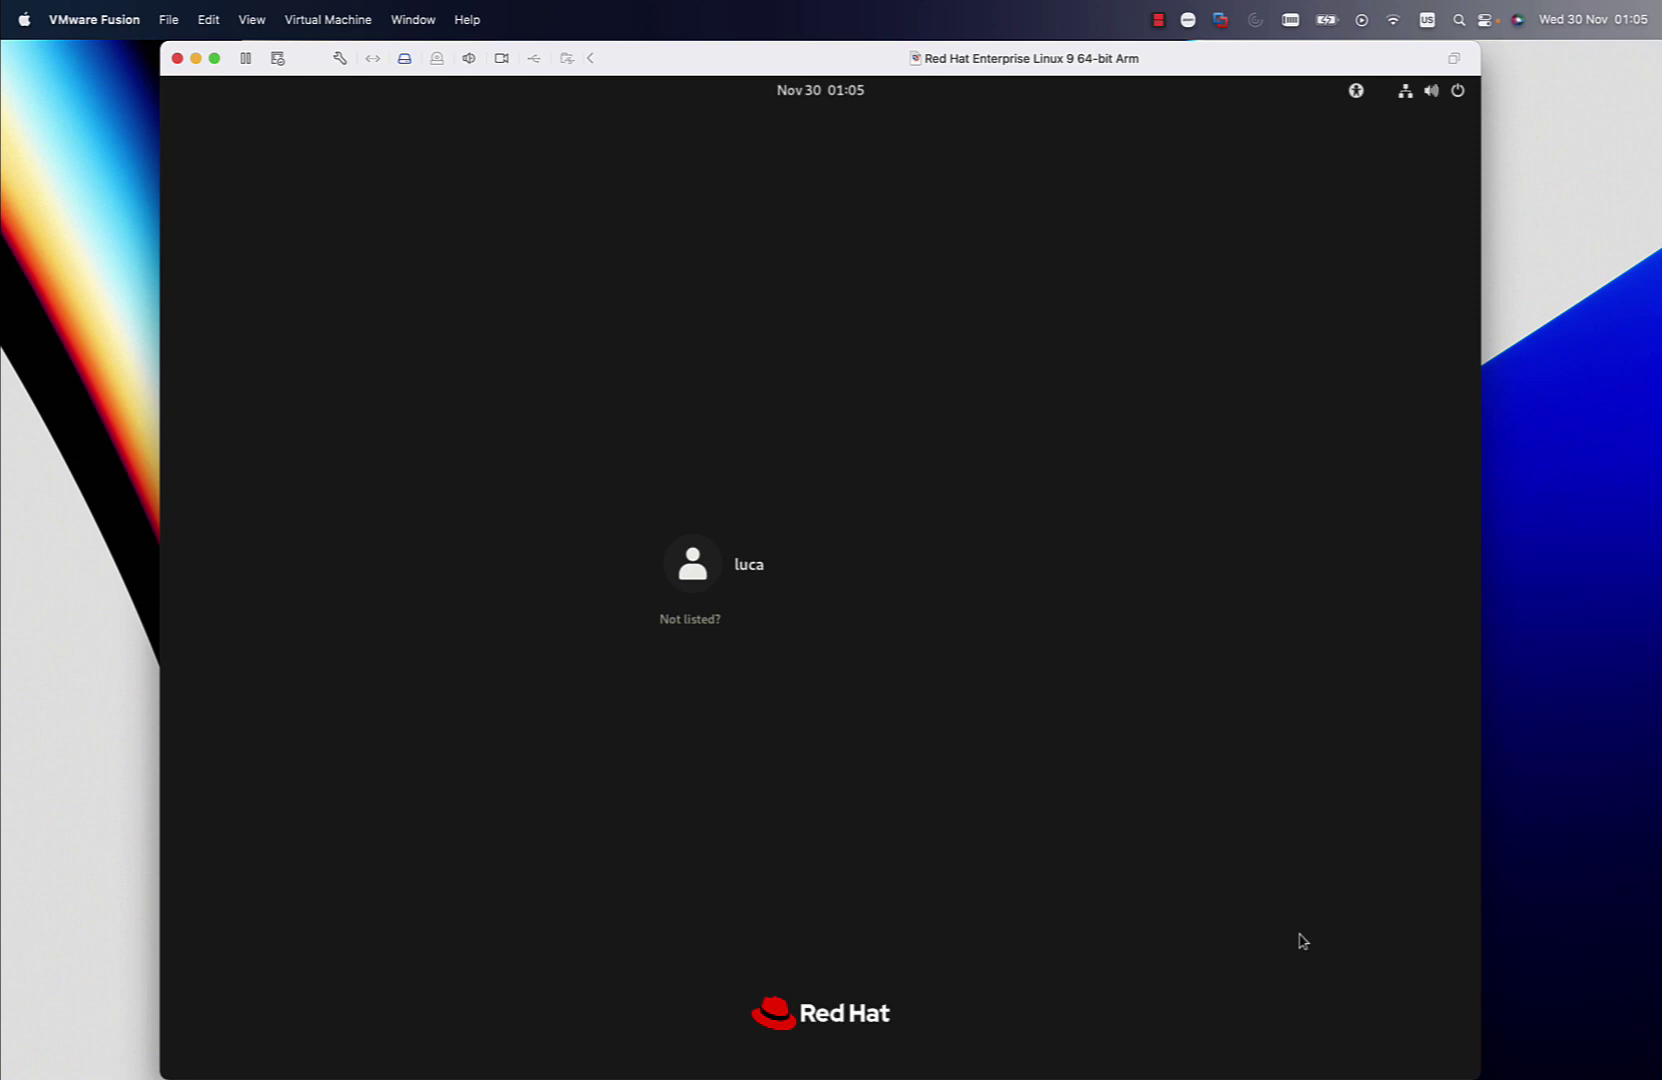
Log in to GNOME as the administrator account with its password
click(791, 568)
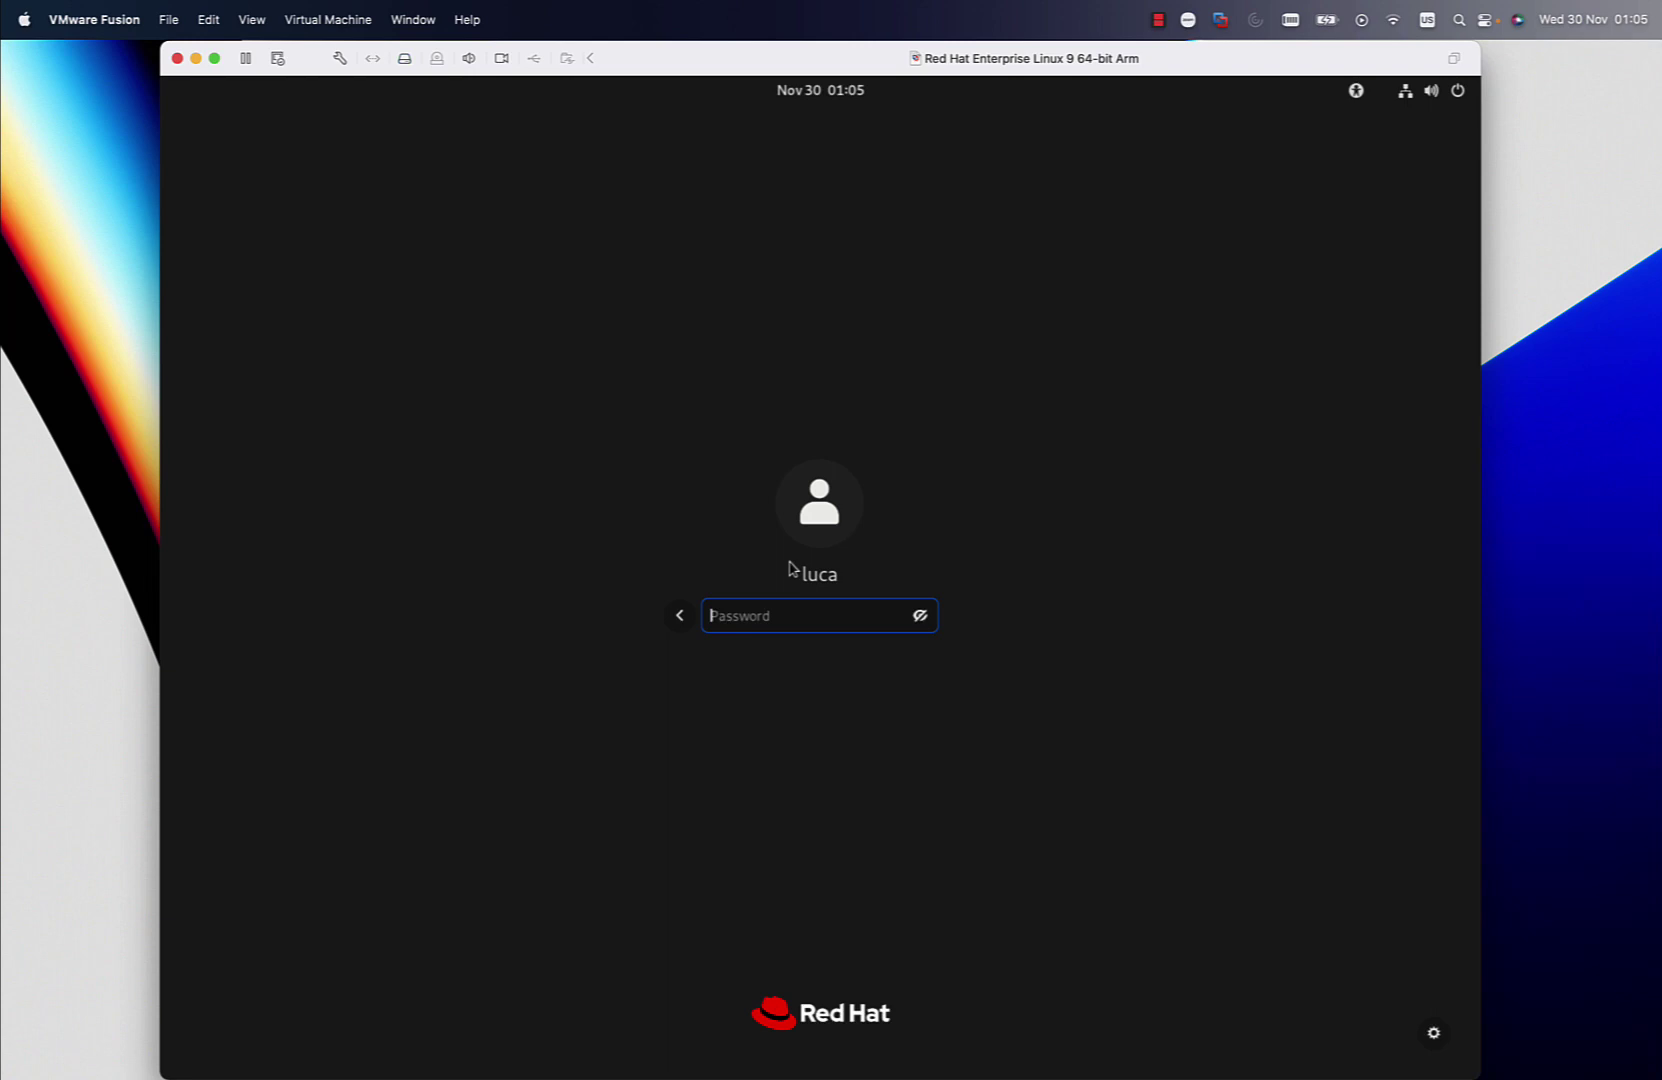
text(**********)
key(Return)
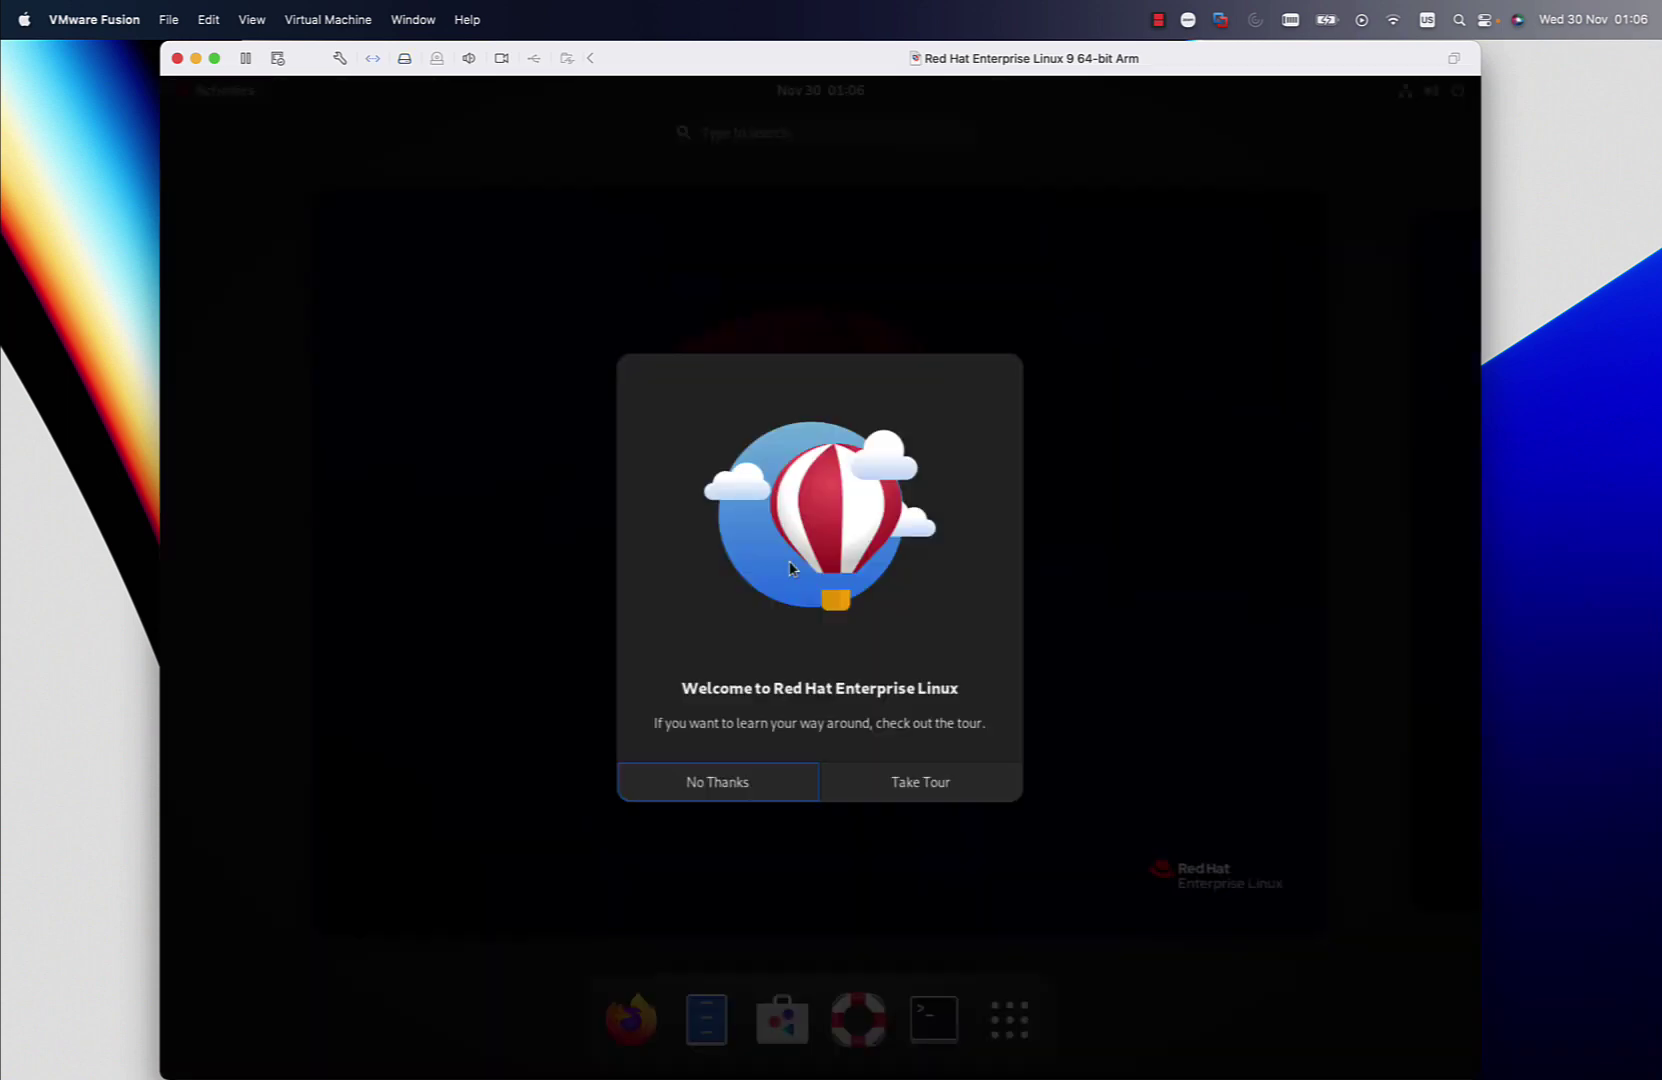
Step through every page of the Red Hat welcome tour and close it
click(904, 790)
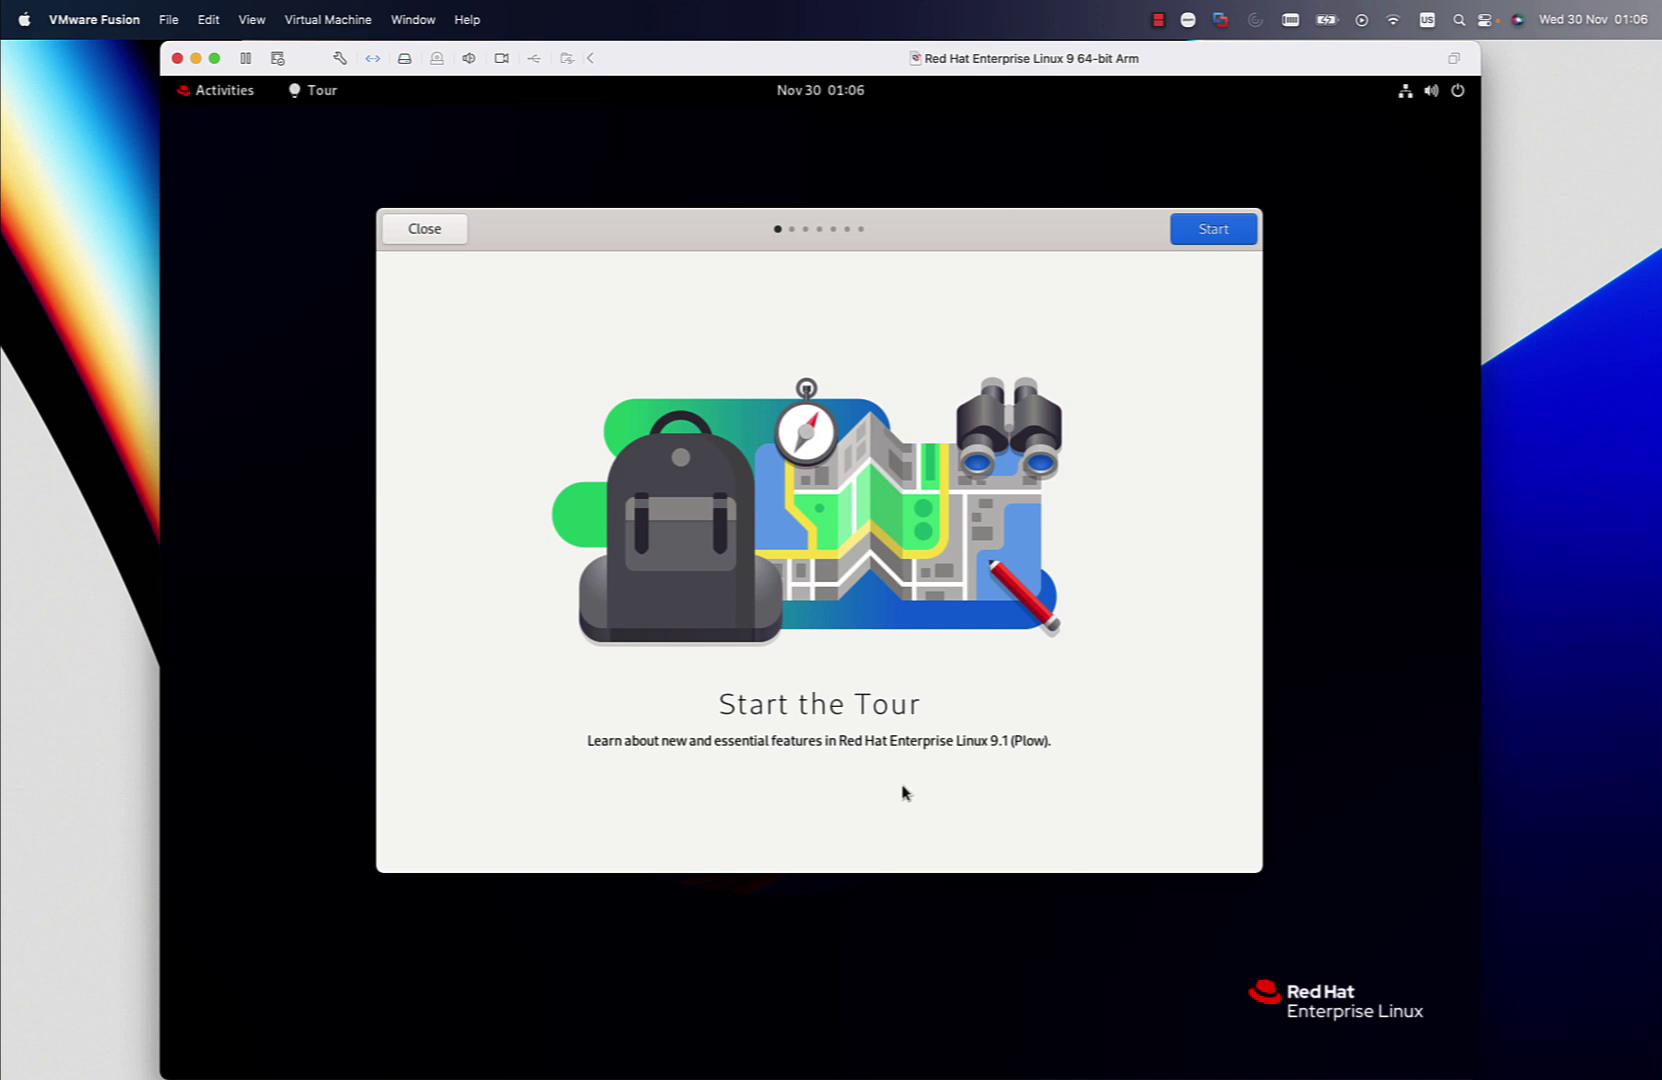
click(1225, 229)
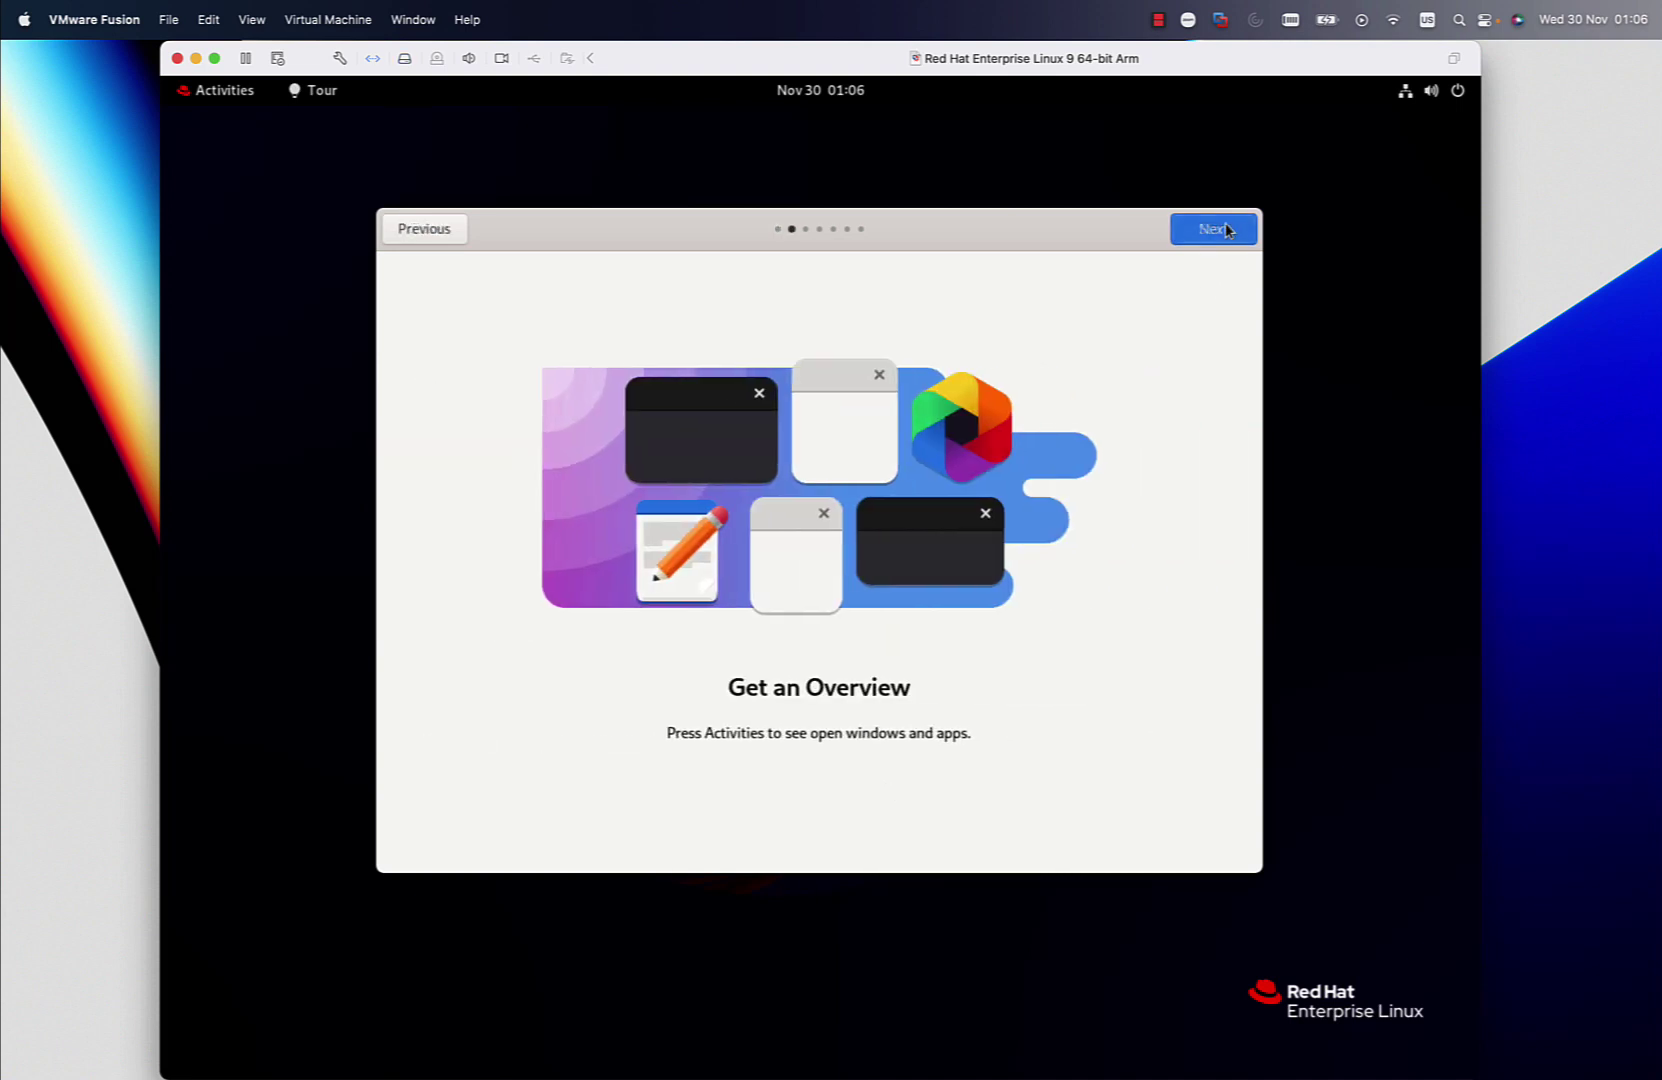
click(1226, 228)
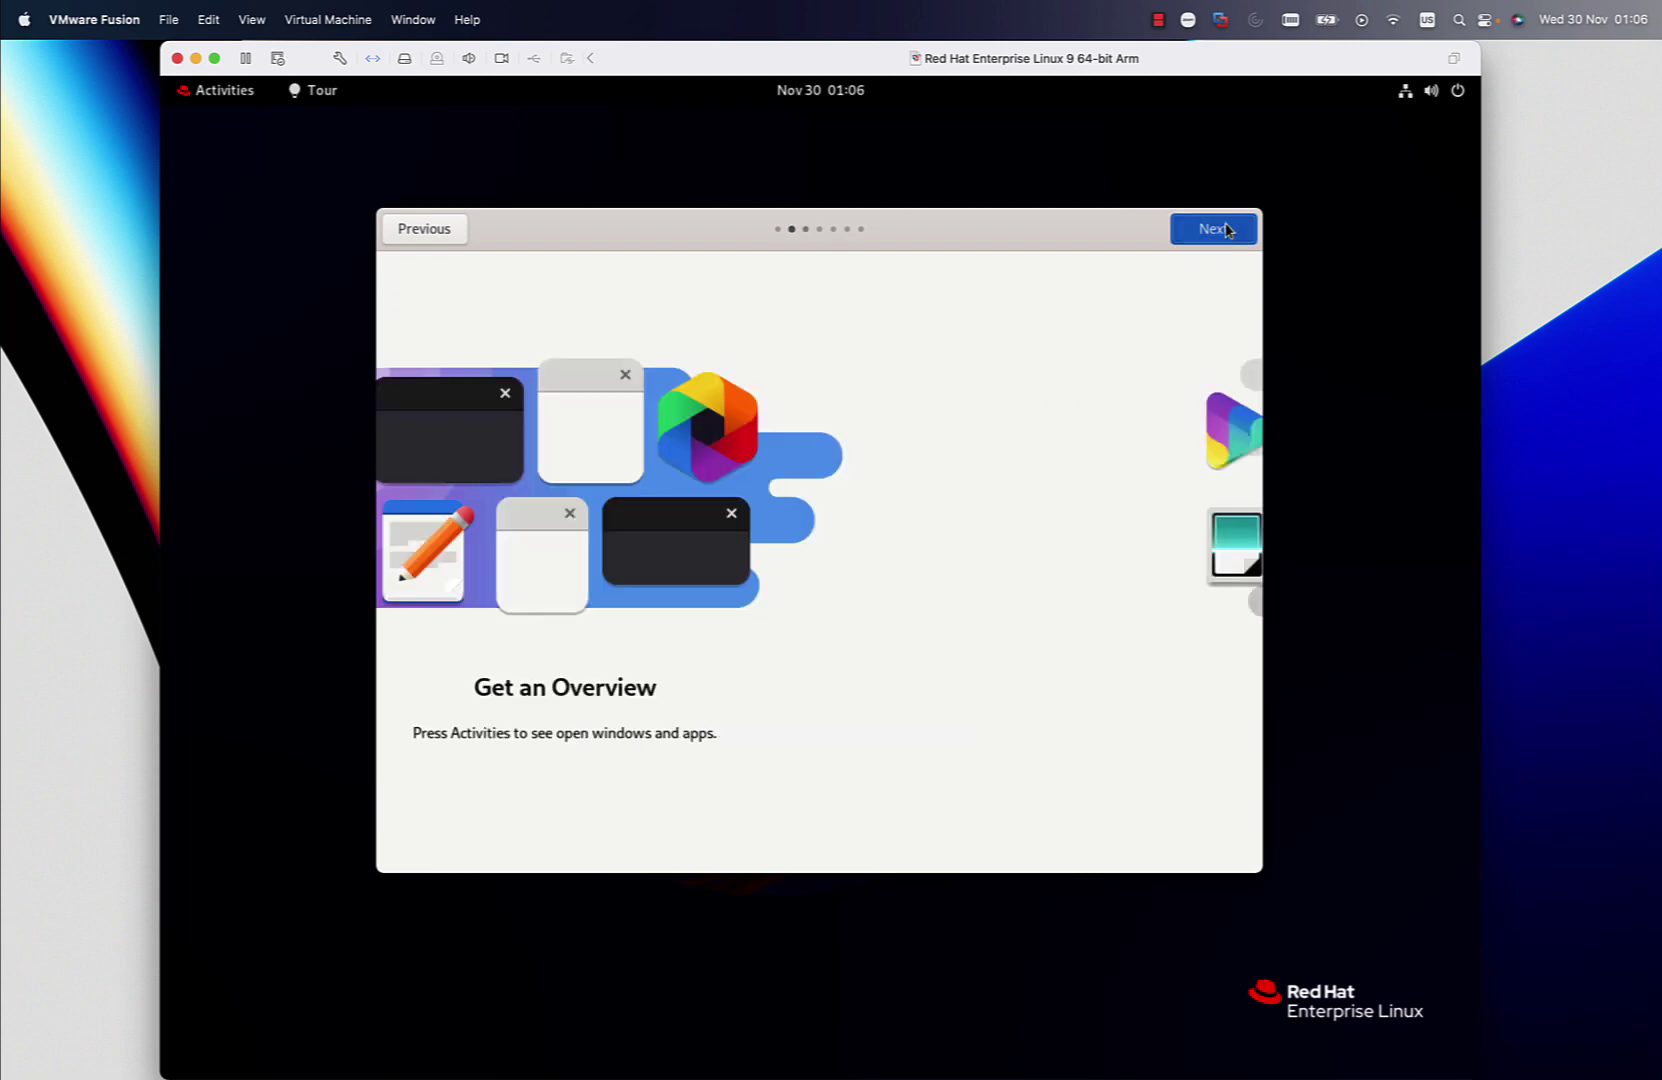
click(1226, 229)
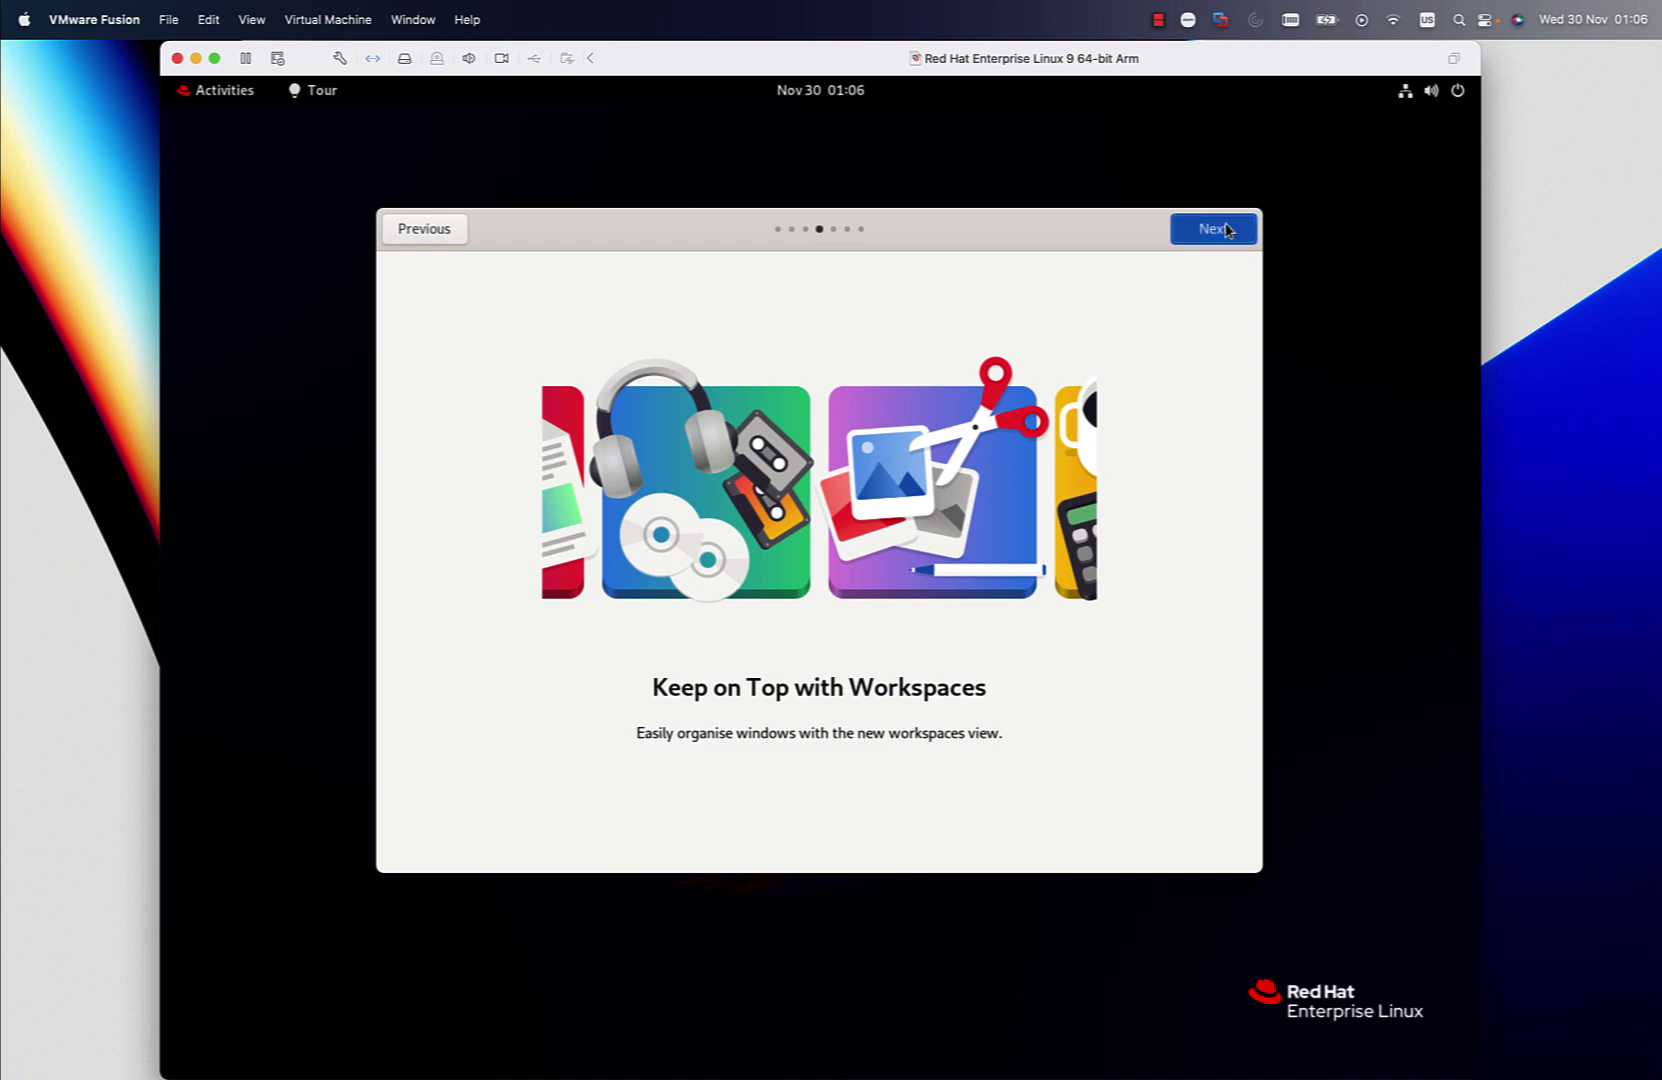
click(1226, 229)
click(1226, 229)
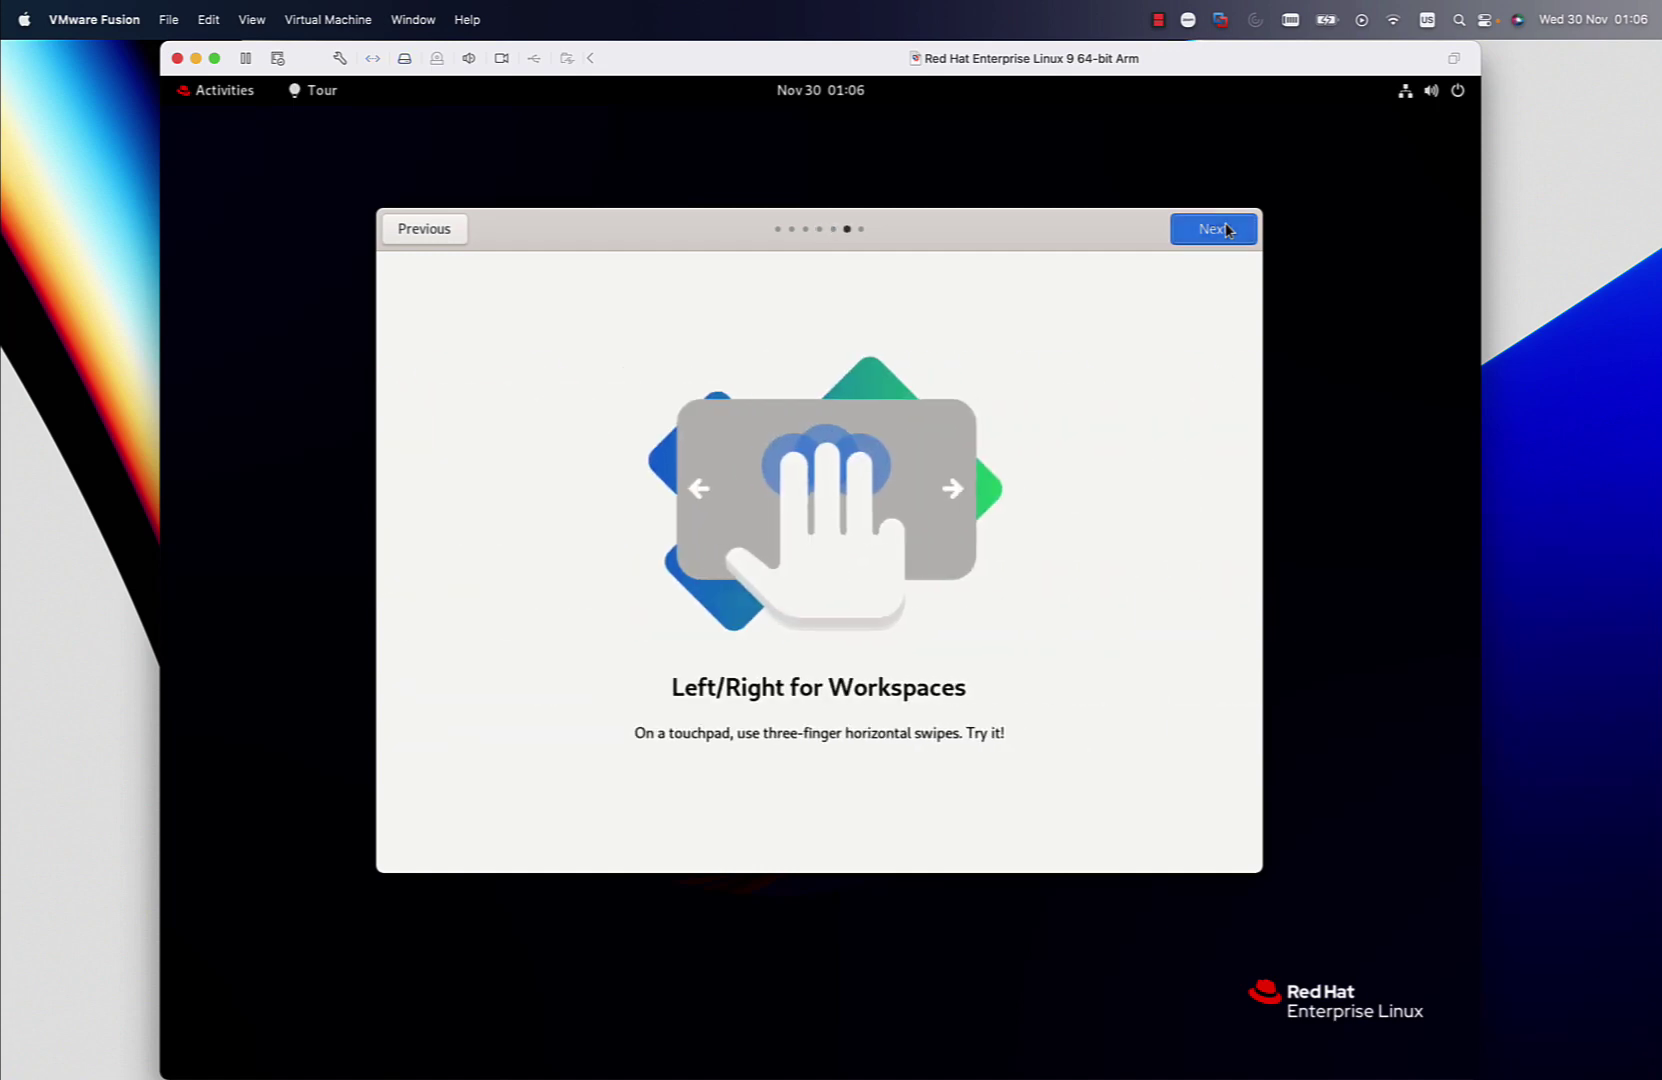
click(1226, 229)
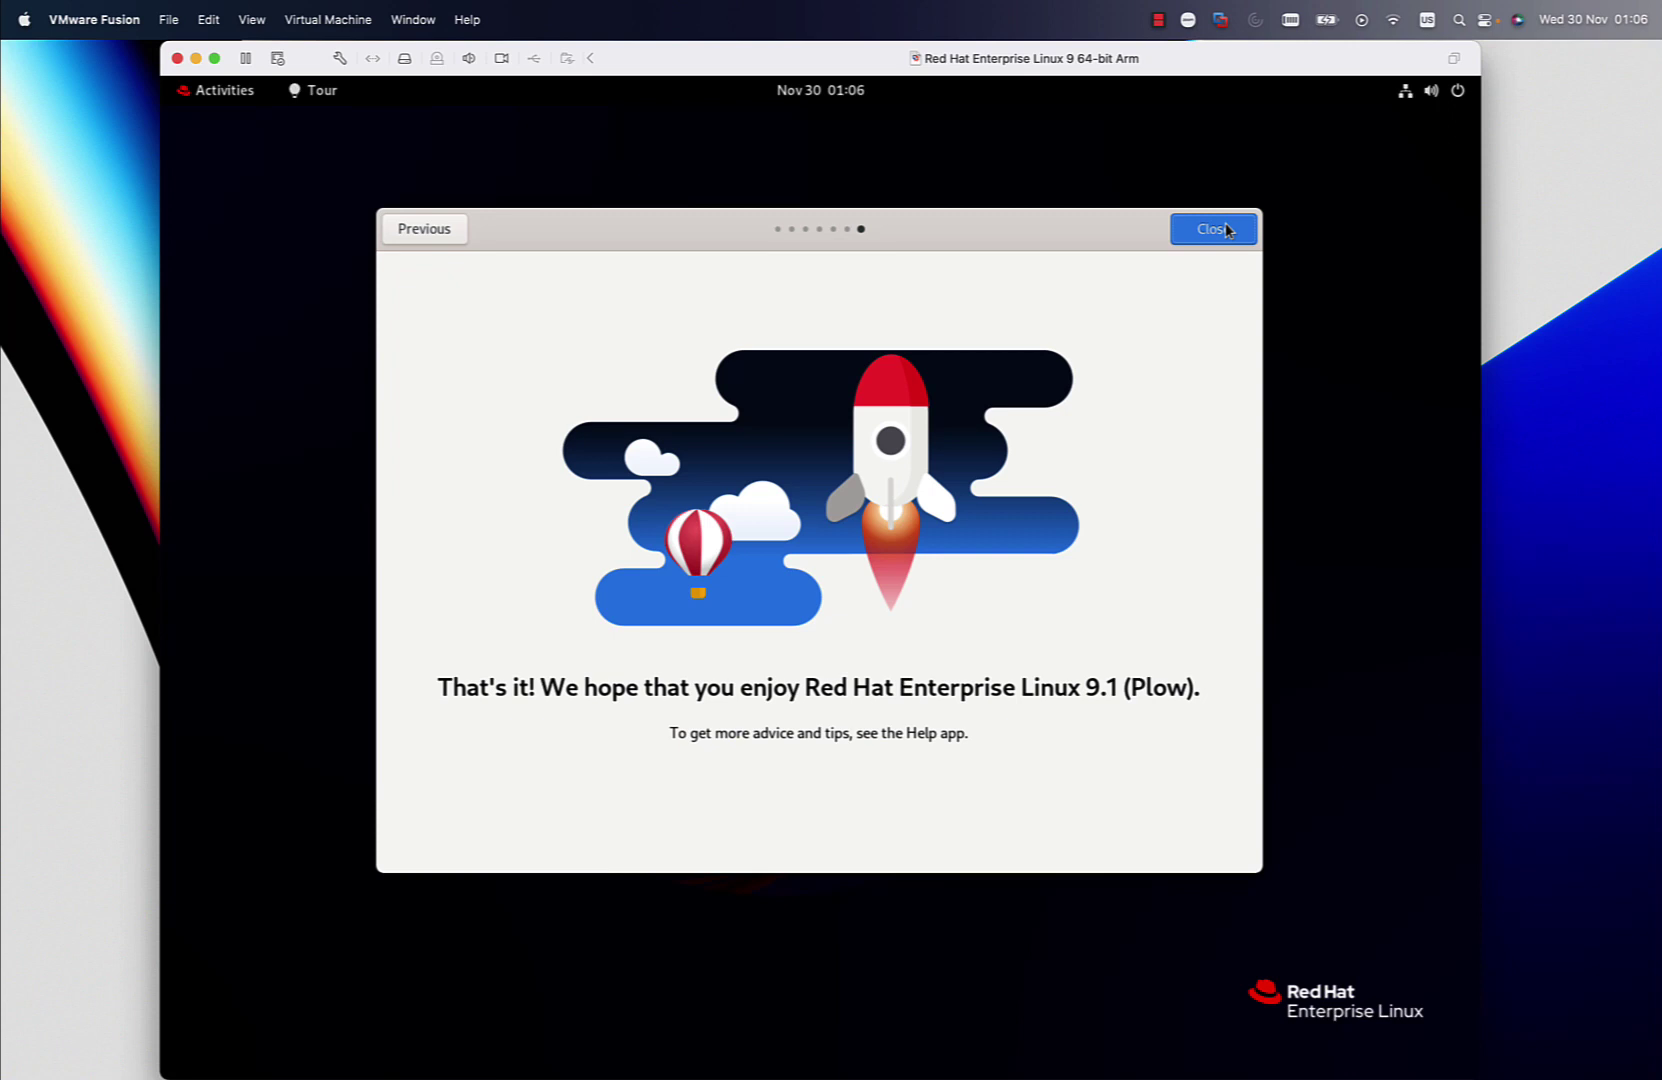
click(1226, 229)
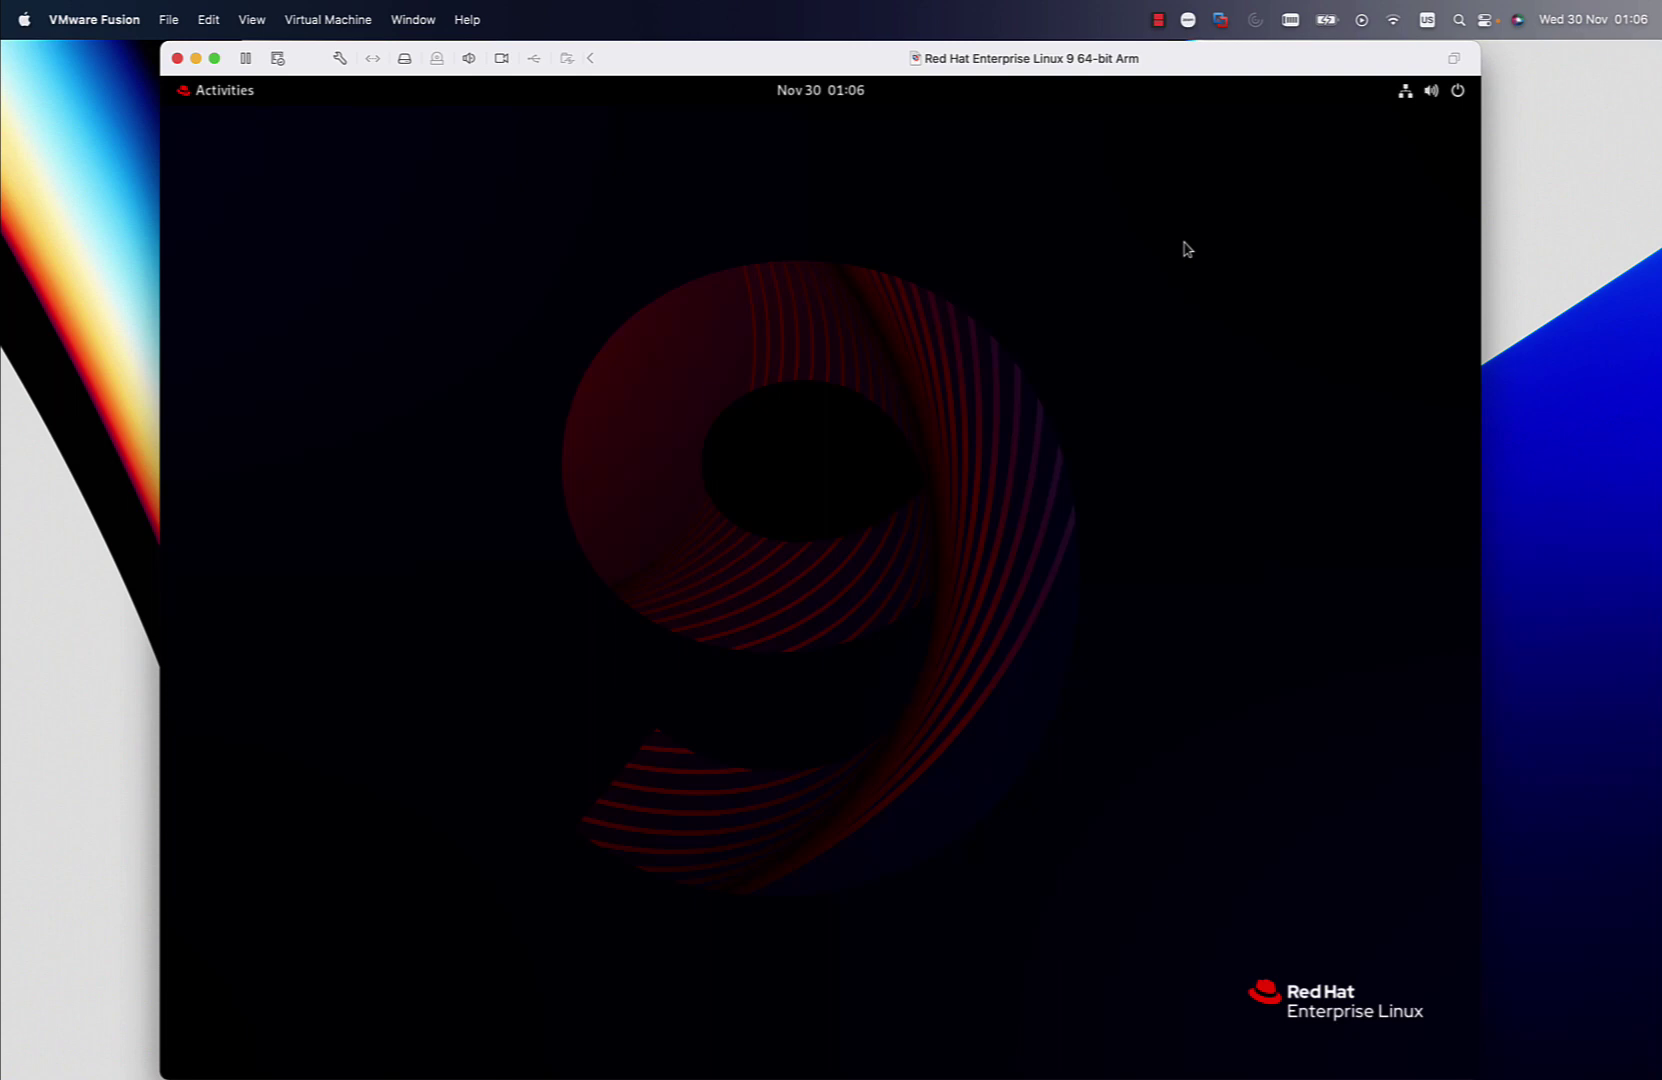
Open GNOME Settings and show the About page with RHEL 9.1 (Plow), 3.5 GiB memory, 21.5 GB disk
click(1430, 90)
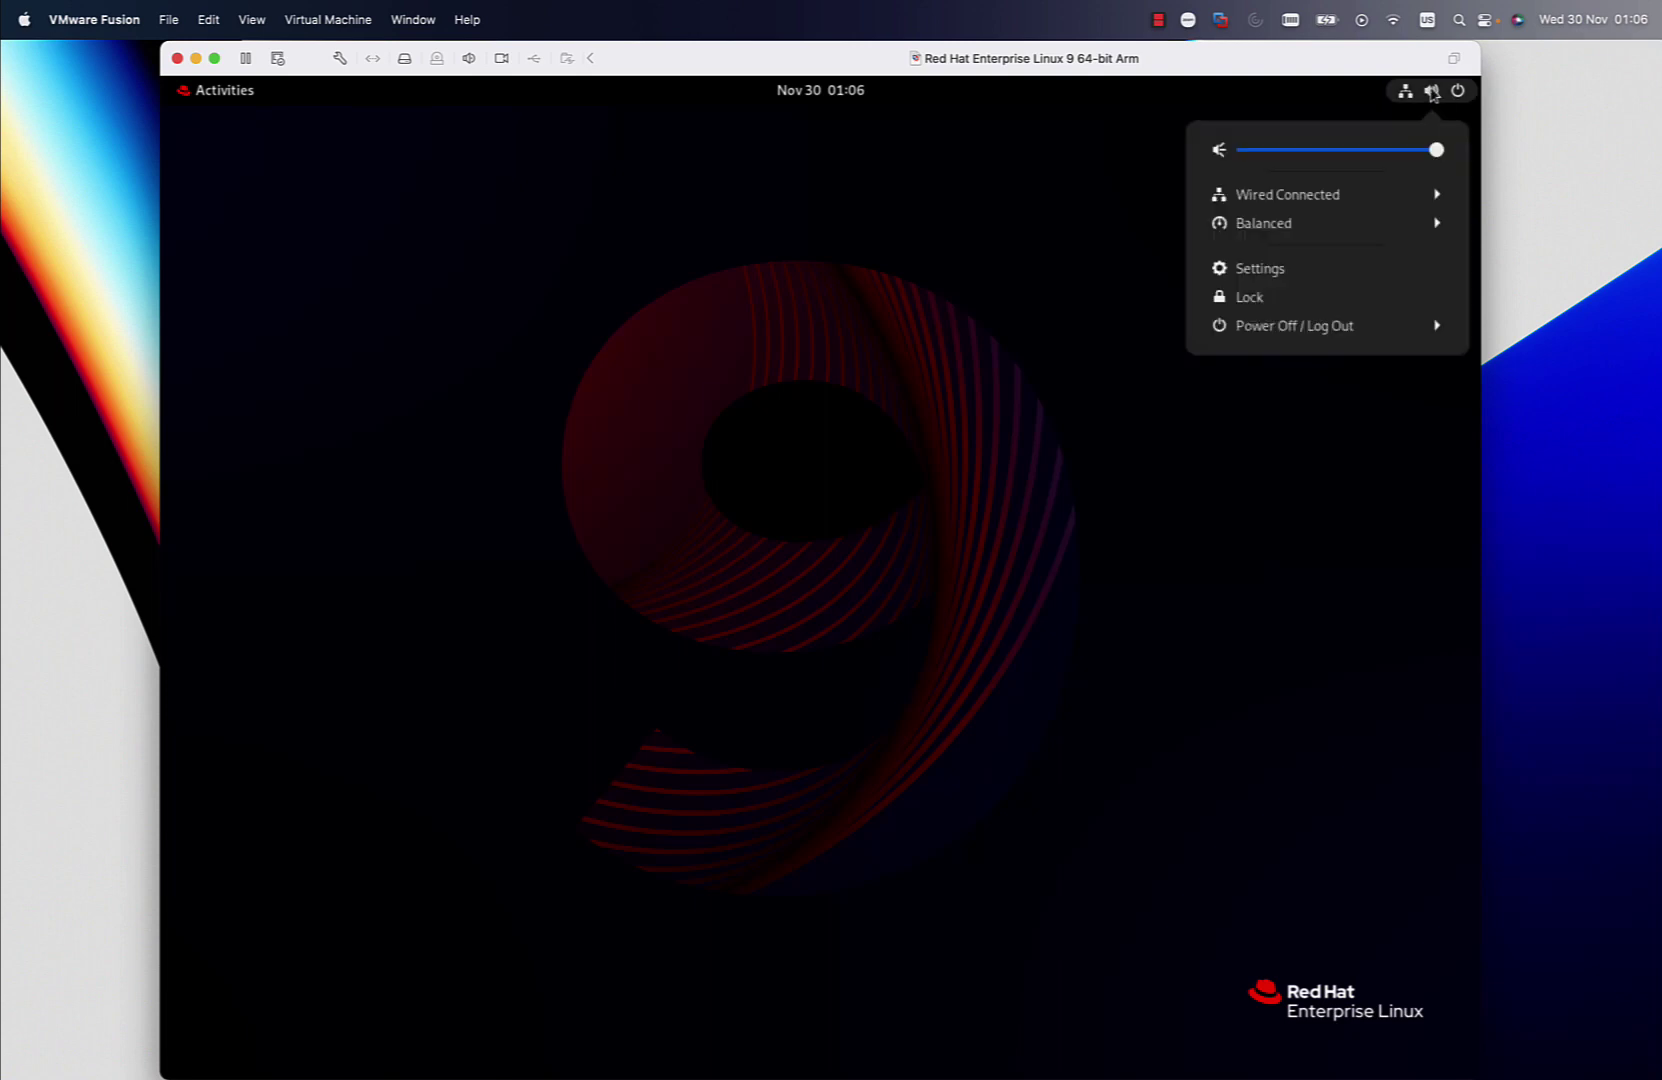
click(1318, 266)
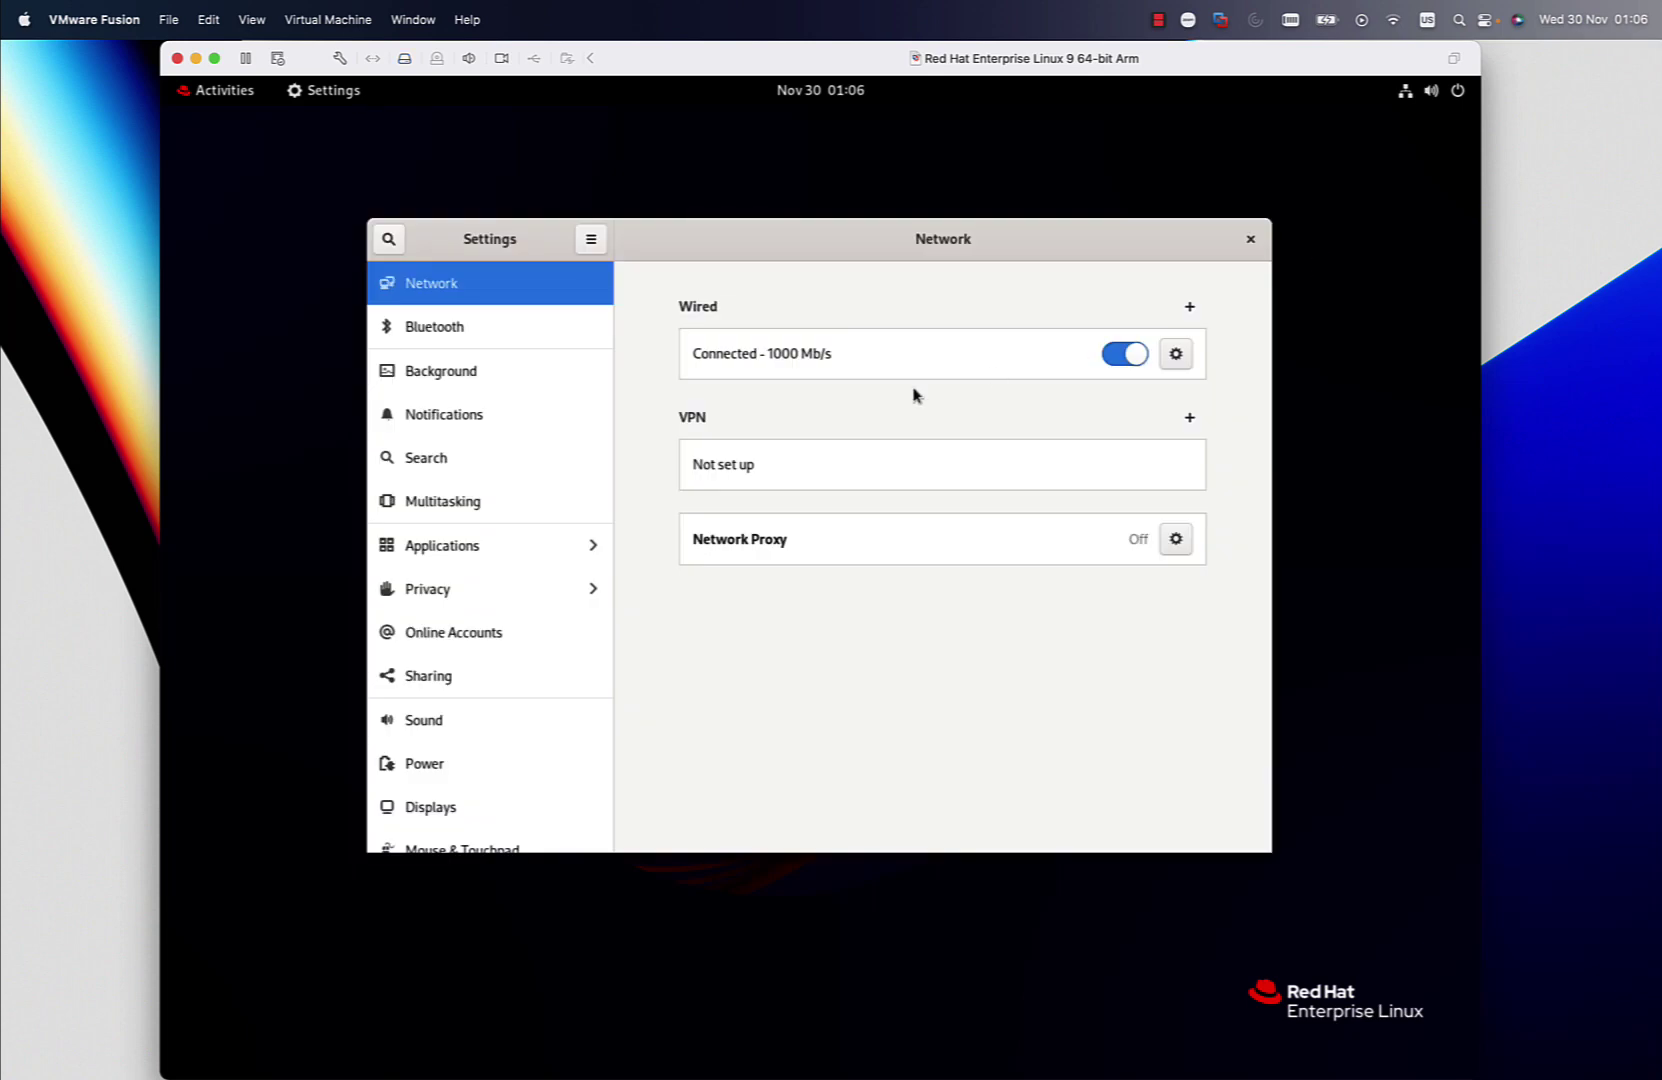
scroll(455, 762, down, 5)
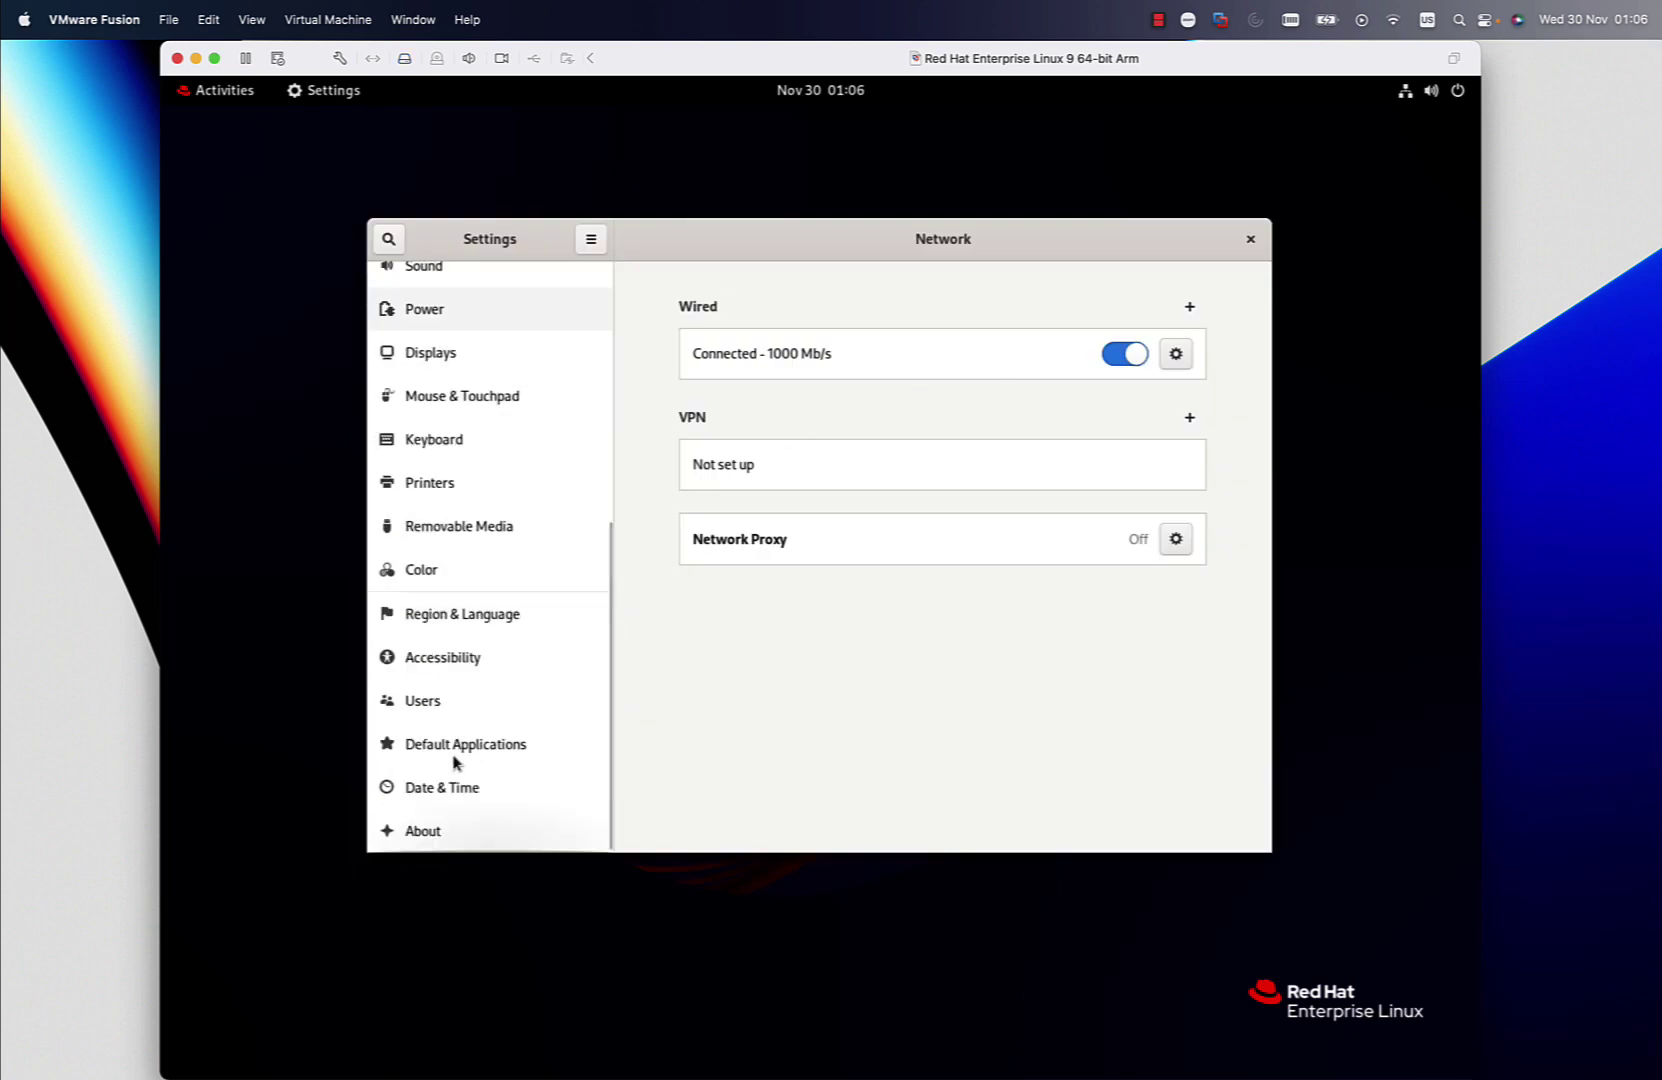
click(468, 830)
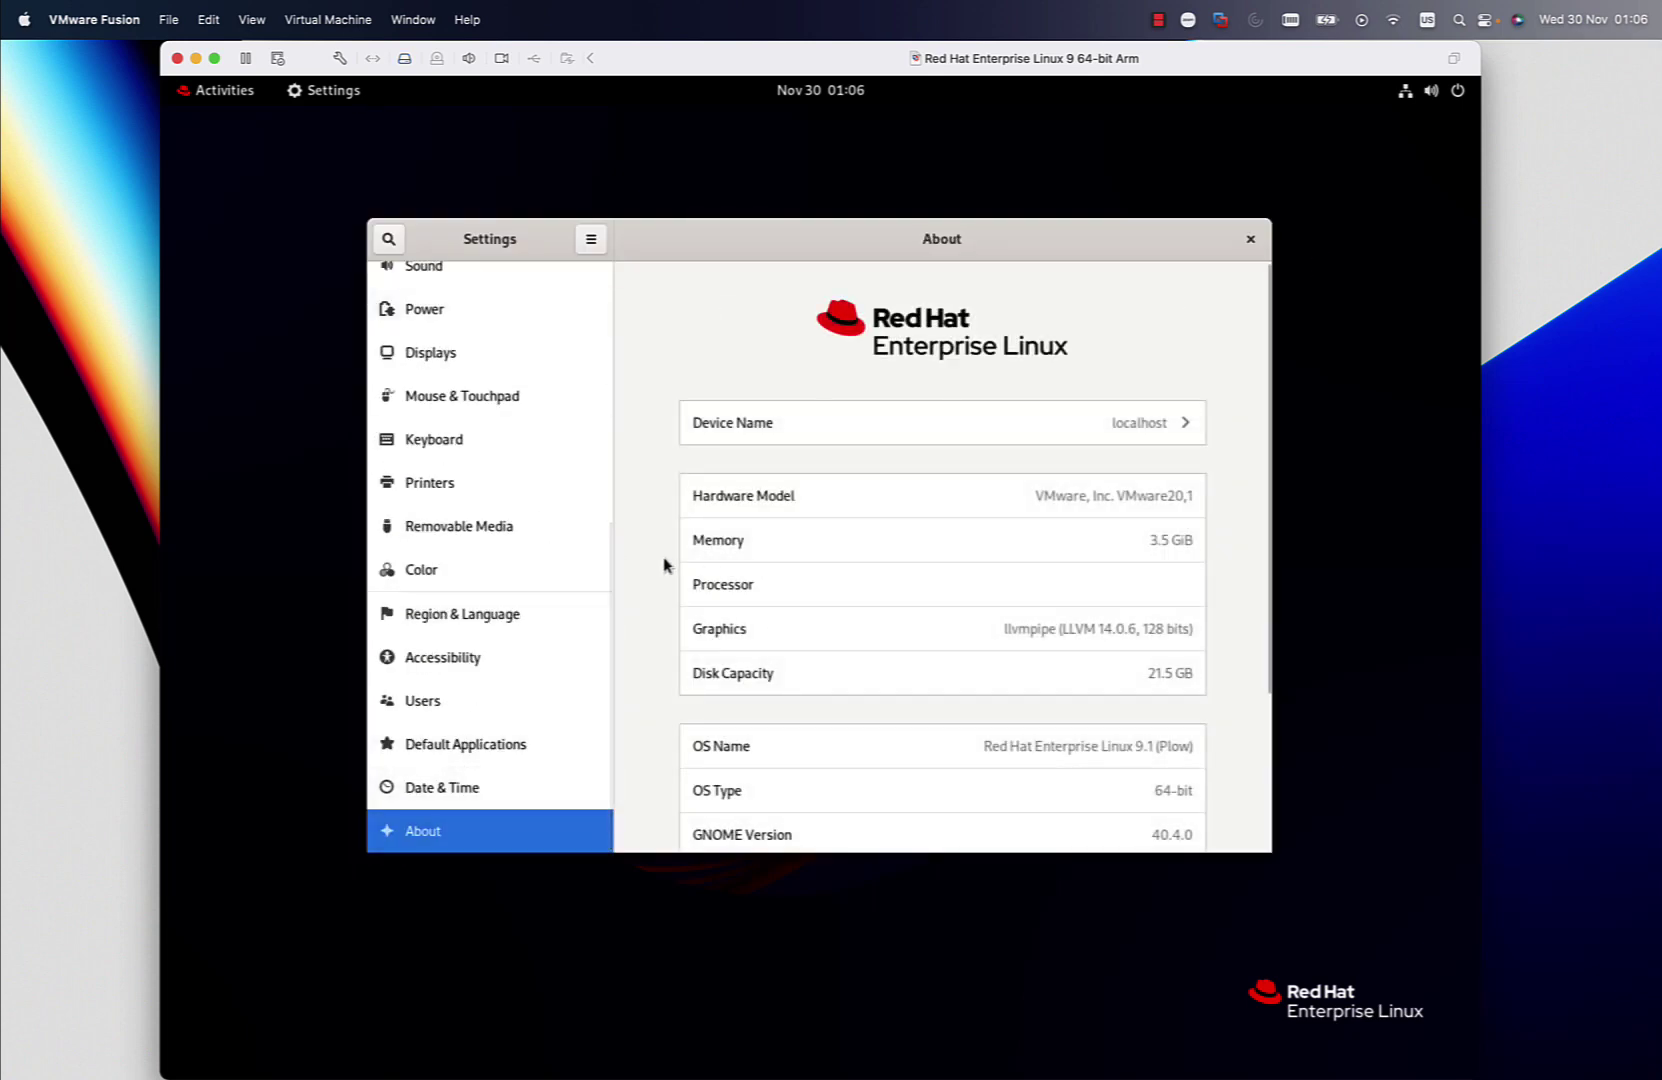